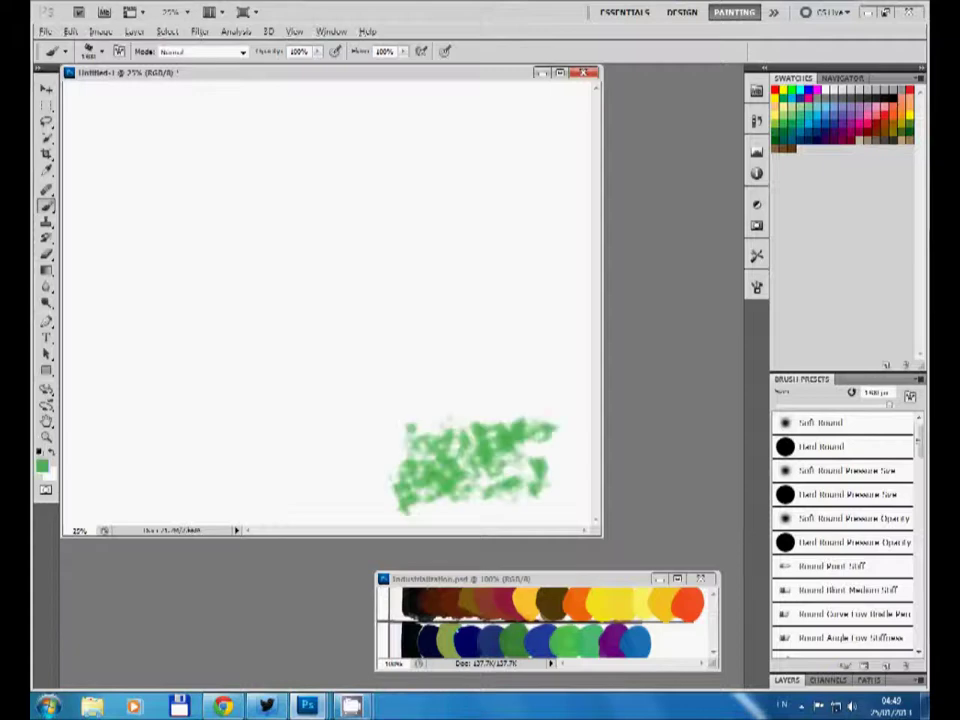
Step: Switch the brush's Texture to a finer speckled pattern in the Brush panel
{"action": "left_click", "coordinate": [757, 287]}
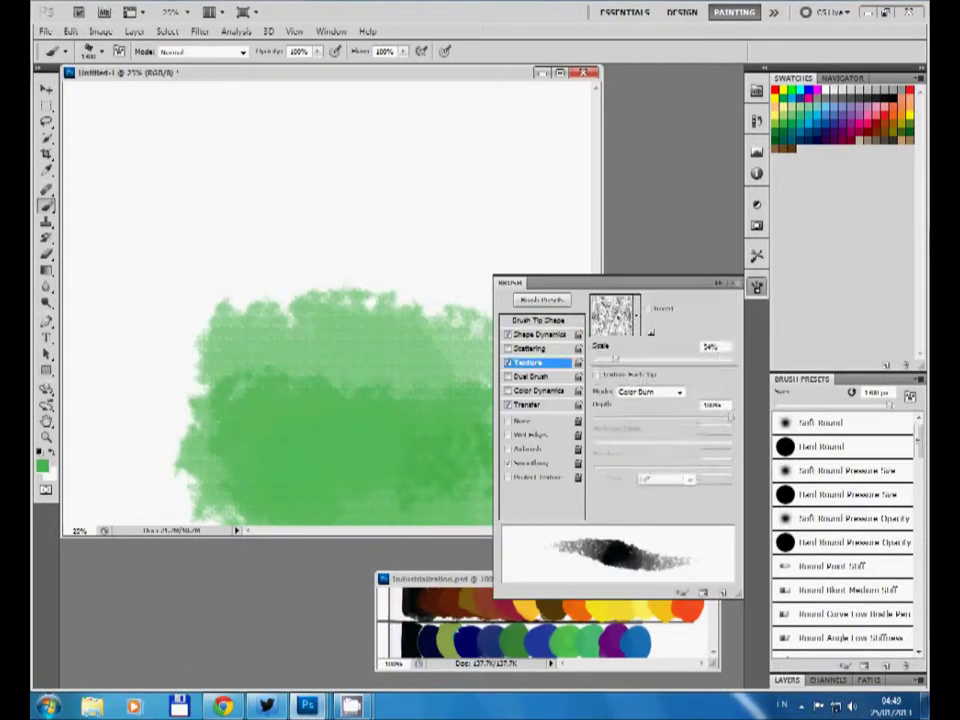
{"action": "left_click", "coordinate": [650, 392]}
{"action": "left_click", "coordinate": [637, 318]}
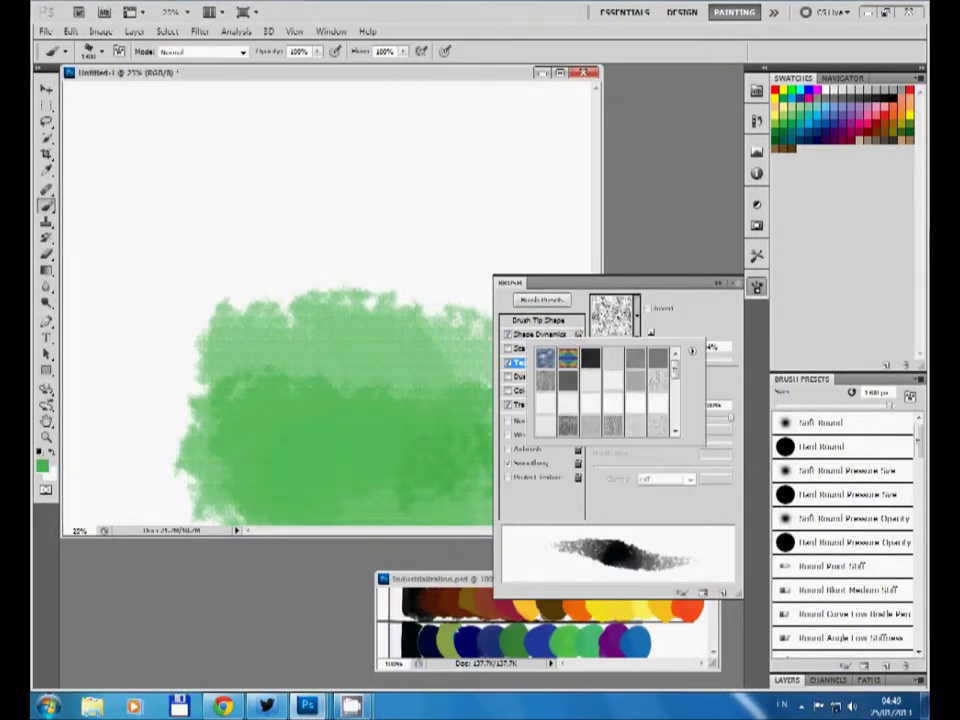
{"action": "double_click", "coordinate": [567, 355]}
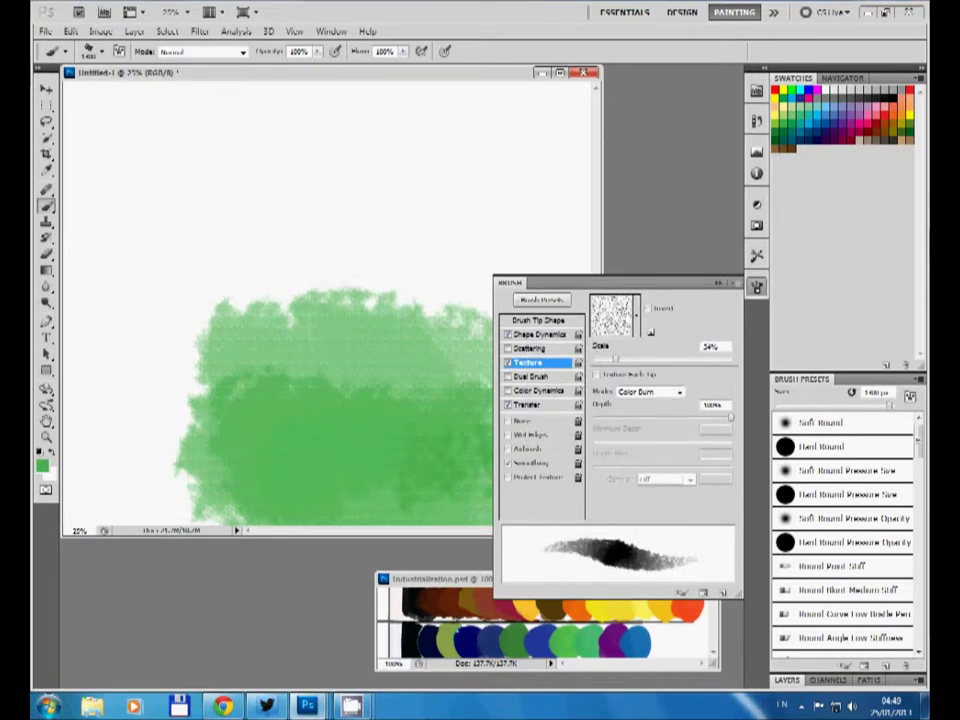
{"action": "left_click", "coordinate": [538, 334]}
Step: Paint broad green, teal, blue and purple strokes across the canvas
{"action": "left_click_drag", "start_coordinate": [150, 350], "coordinate": [450, 150]}
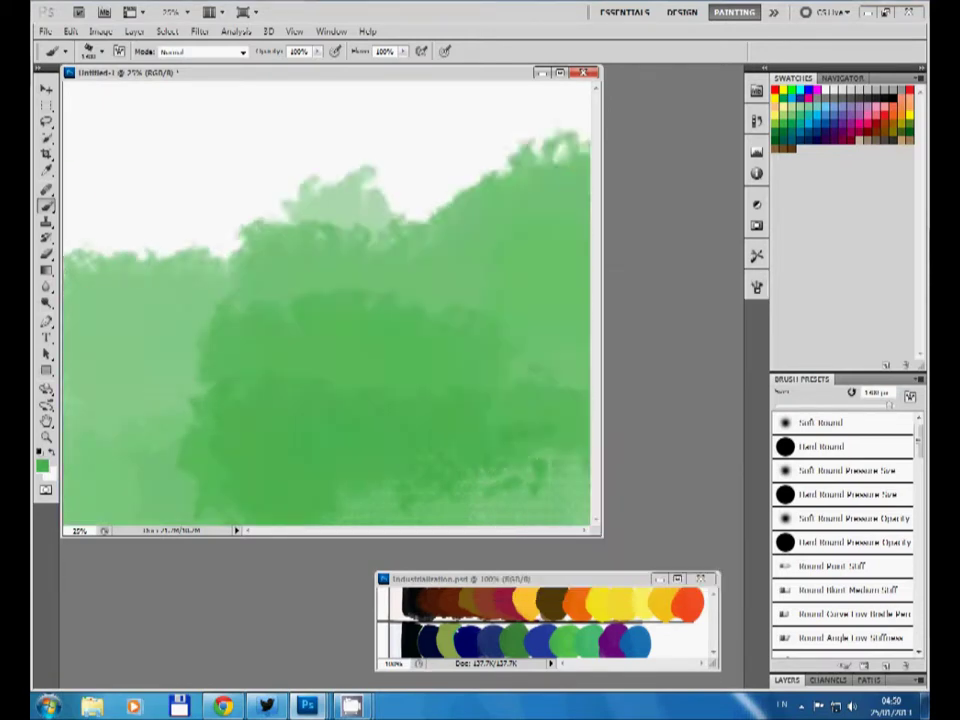
{"action": "left_click_drag", "start_coordinate": [100, 240], "coordinate": [440, 290]}
{"action": "left_click_drag", "start_coordinate": [150, 120], "coordinate": [280, 200]}
{"action": "left_click_drag", "start_coordinate": [80, 200], "coordinate": [280, 330]}
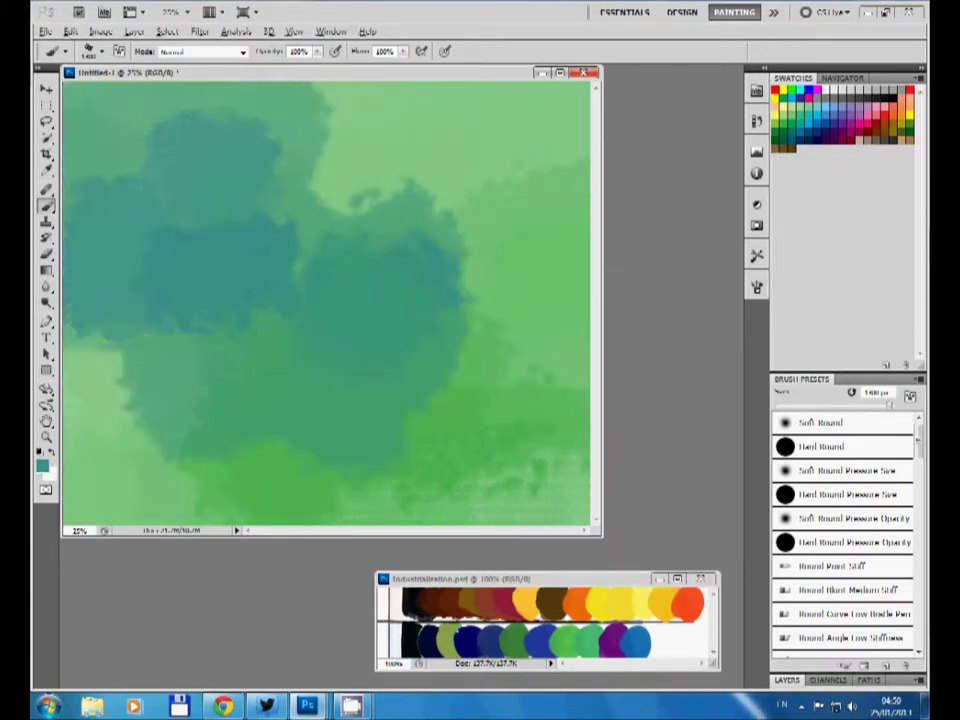
{"action": "mouse_move", "coordinate": [150, 330]}
{"action": "left_mouse_down"}
{"action": "mouse_move", "coordinate": [180, 420]}
{"action": "mouse_move", "coordinate": [150, 300]}
{"action": "mouse_move", "coordinate": [380, 400]}
{"action": "left_mouse_up"}
Step: Add purple and green strokes, then a large pale stroke across the centre
{"action": "left_click", "coordinate": [480, 300], "text": "alt"}
{"action": "left_click_drag", "start_coordinate": [330, 220], "coordinate": [400, 380]}
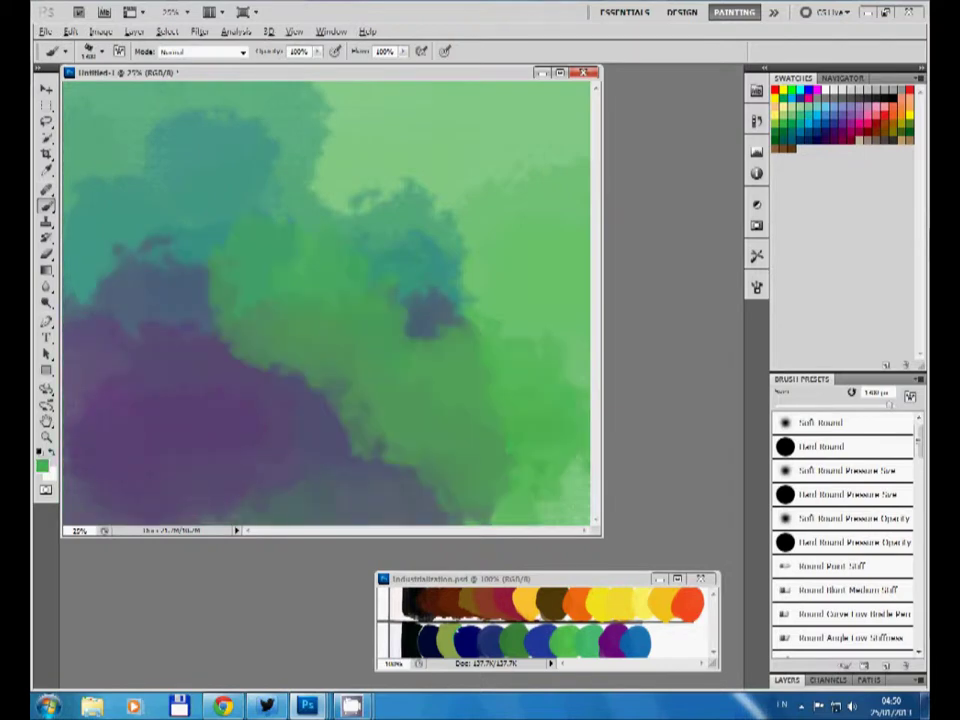
{"action": "key", "text": "x"}
{"action": "left_click_drag", "start_coordinate": [340, 300], "coordinate": [510, 400]}
{"action": "mouse_move", "coordinate": [180, 270]}
{"action": "left_mouse_down"}
{"action": "mouse_move", "coordinate": [330, 360]}
{"action": "mouse_move", "coordinate": [420, 400]}
{"action": "mouse_move", "coordinate": [180, 270]}
{"action": "left_mouse_up"}
Step: Paint teal across the upper left and green over the upper centre
{"action": "left_click", "coordinate": [200, 150], "text": "alt"}
{"action": "mouse_move", "coordinate": [90, 200]}
{"action": "left_mouse_down"}
{"action": "mouse_move", "coordinate": [140, 250]}
{"action": "mouse_move", "coordinate": [240, 93]}
{"action": "mouse_move", "coordinate": [350, 150]}
{"action": "mouse_move", "coordinate": [280, 95]}
{"action": "left_mouse_up"}
{"action": "left_click", "coordinate": [480, 150], "text": "alt"}
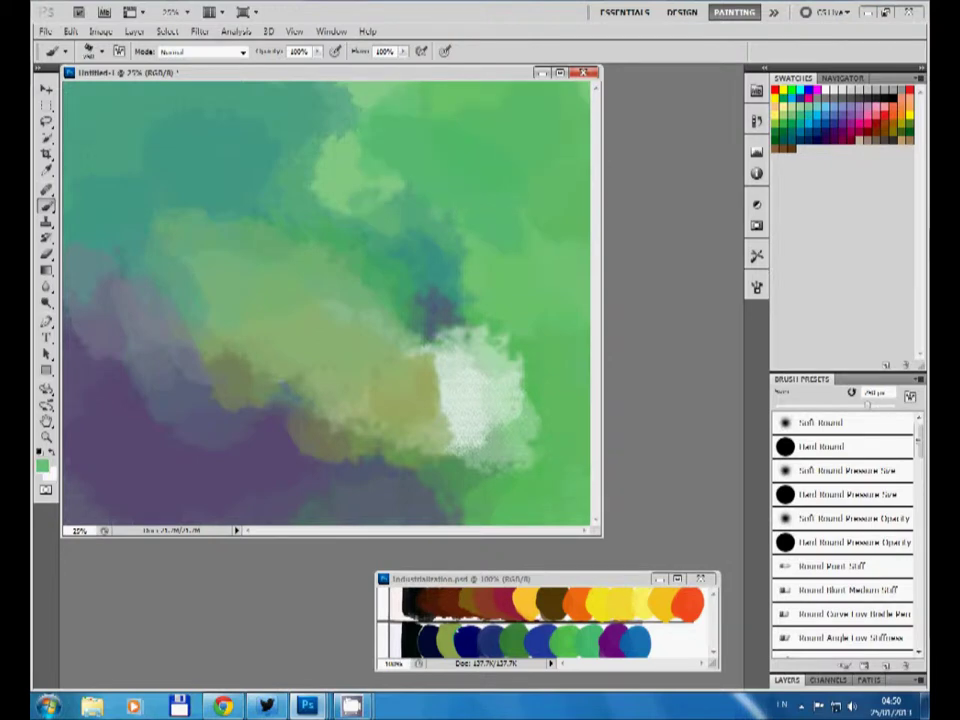
{"action": "mouse_move", "coordinate": [265, 150]}
{"action": "left_mouse_down"}
{"action": "mouse_move", "coordinate": [320, 195]}
{"action": "mouse_move", "coordinate": [270, 210]}
{"action": "left_mouse_up"}
Step: Paint the figure's dark slate-blue body and long legs at the canvas centre
{"action": "left_click", "coordinate": [432, 302], "text": "alt"}
{"action": "left_click_drag", "start_coordinate": [335, 262], "coordinate": [333, 288]}
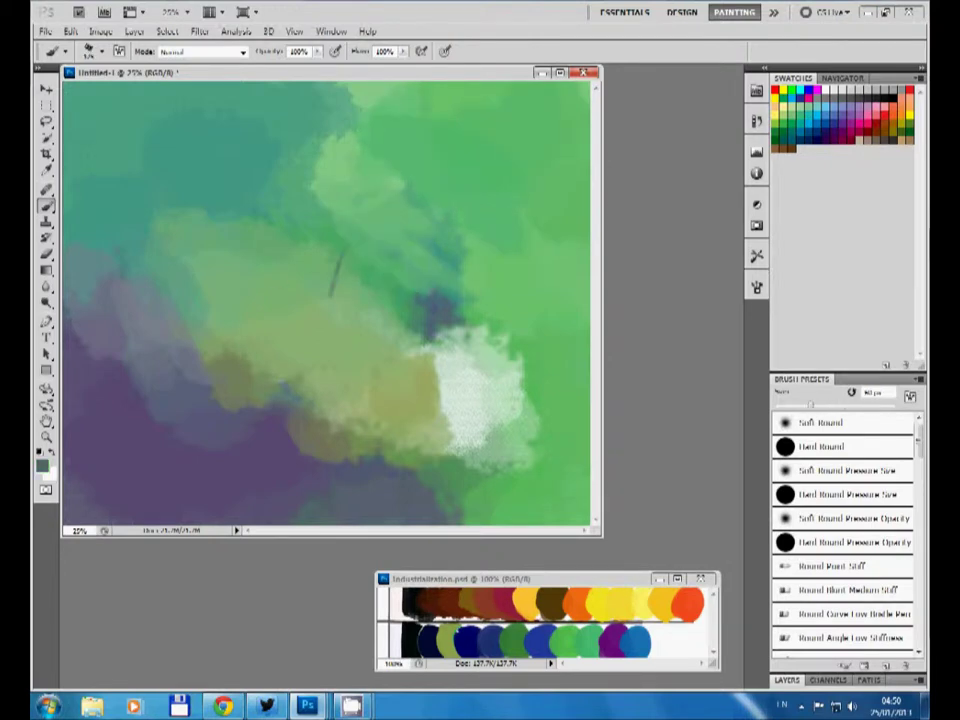
{"action": "left_click_drag", "start_coordinate": [345, 200], "coordinate": [340, 300]}
{"action": "left_click_drag", "start_coordinate": [350, 230], "coordinate": [365, 320]}
{"action": "left_click_drag", "start_coordinate": [370, 260], "coordinate": [378, 340]}
{"action": "left_click_drag", "start_coordinate": [348, 215], "coordinate": [365, 455]}
{"action": "left_click_drag", "start_coordinate": [385, 300], "coordinate": [408, 475]}
{"action": "key", "text": "bracketleft"}
{"action": "key", "text": "bracketleft"}
{"action": "key", "text": "bracketleft"}
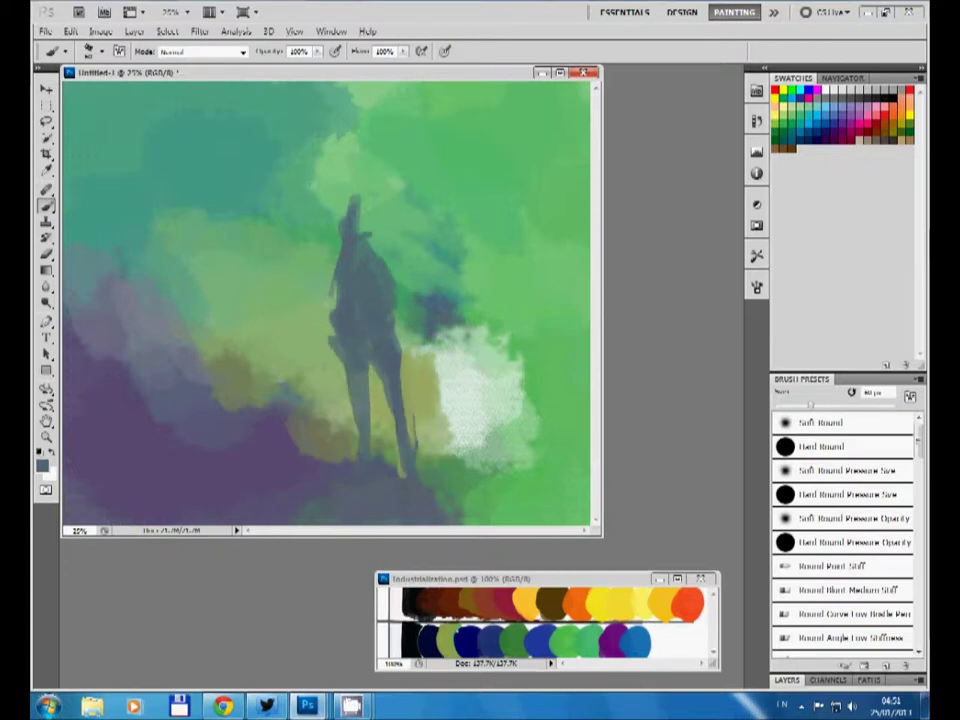
Step: Shape the figure's dark head and long ears, then select the Texturizer Mk. 2 preset
{"action": "left_click", "coordinate": [392, 216], "text": "alt"}
{"action": "key", "text": "bracketright"}
{"action": "key", "text": "bracketright"}
{"action": "key", "text": "bracketright"}
{"action": "mouse_move", "coordinate": [392, 216]}
{"action": "left_mouse_down"}
{"action": "mouse_move", "coordinate": [360, 215]}
{"action": "mouse_move", "coordinate": [365, 250]}
{"action": "left_mouse_up"}
{"action": "key", "text": "bracketright"}
{"action": "key", "text": "bracketright"}
{"action": "key", "text": "bracketright"}
{"action": "left_click", "coordinate": [365, 290], "text": "alt"}
{"action": "mouse_move", "coordinate": [355, 205]}
{"action": "left_mouse_down"}
{"action": "mouse_move", "coordinate": [368, 245]}
{"action": "mouse_move", "coordinate": [392, 199]}
{"action": "left_mouse_up"}
{"action": "key", "text": "bracketleft"}
{"action": "key", "text": "bracketleft"}
{"action": "key", "text": "bracketleft"}
{"action": "left_click", "coordinate": [403, 177]}
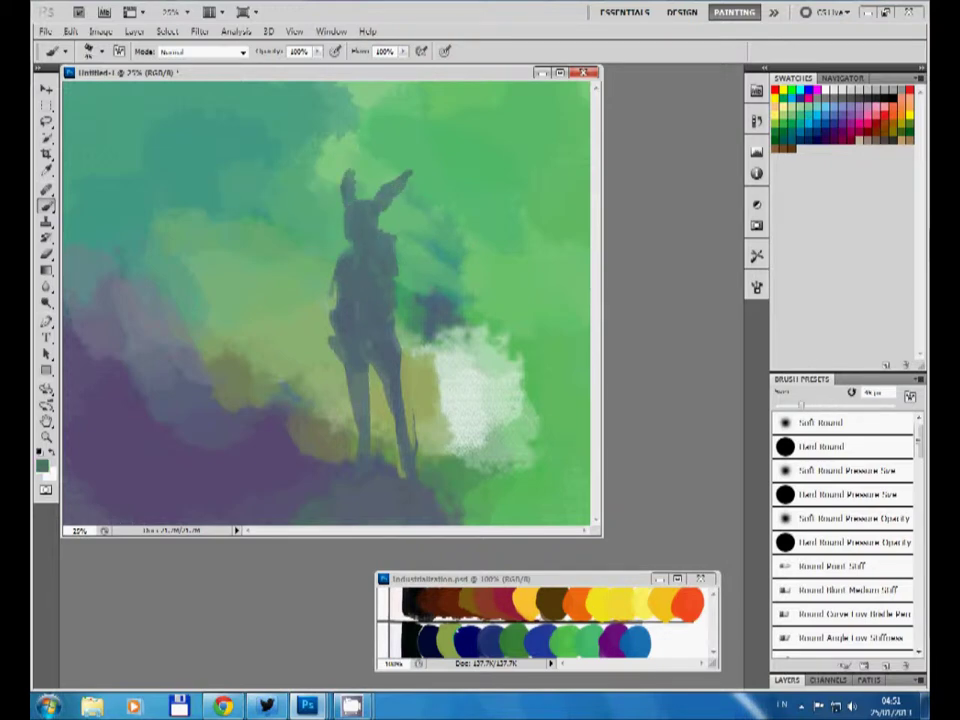
{"action": "left_click_drag", "start_coordinate": [343, 174], "coordinate": [350, 188]}
{"action": "key", "text": "bracketright"}
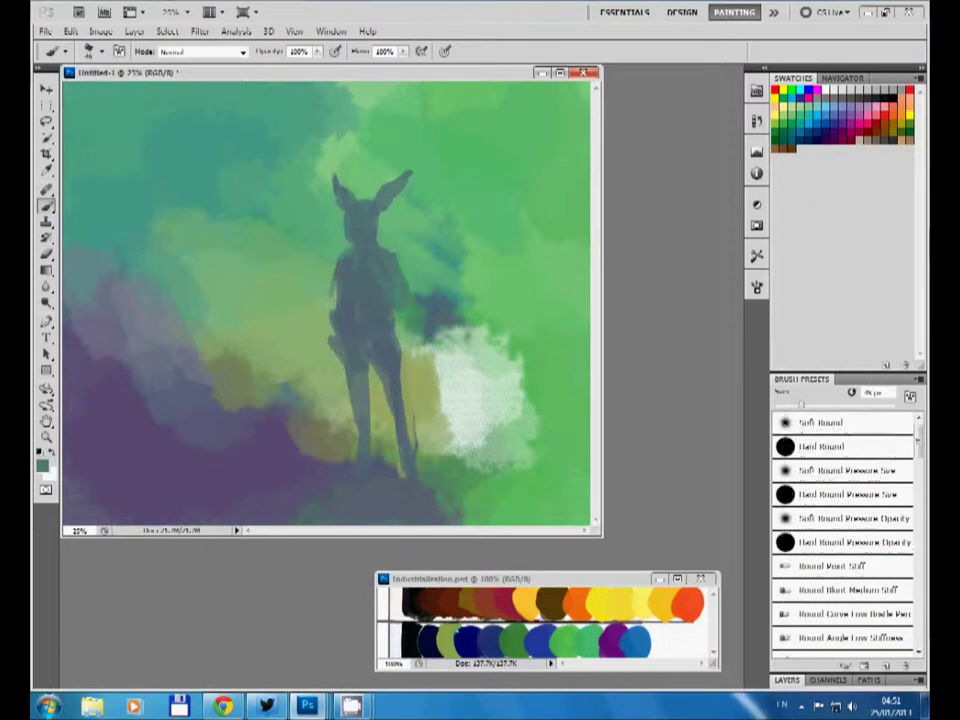
{"action": "scroll", "coordinate": [845, 530], "scroll_direction": "down", "scroll_amount": 10}
{"action": "left_click", "coordinate": [845, 644]}
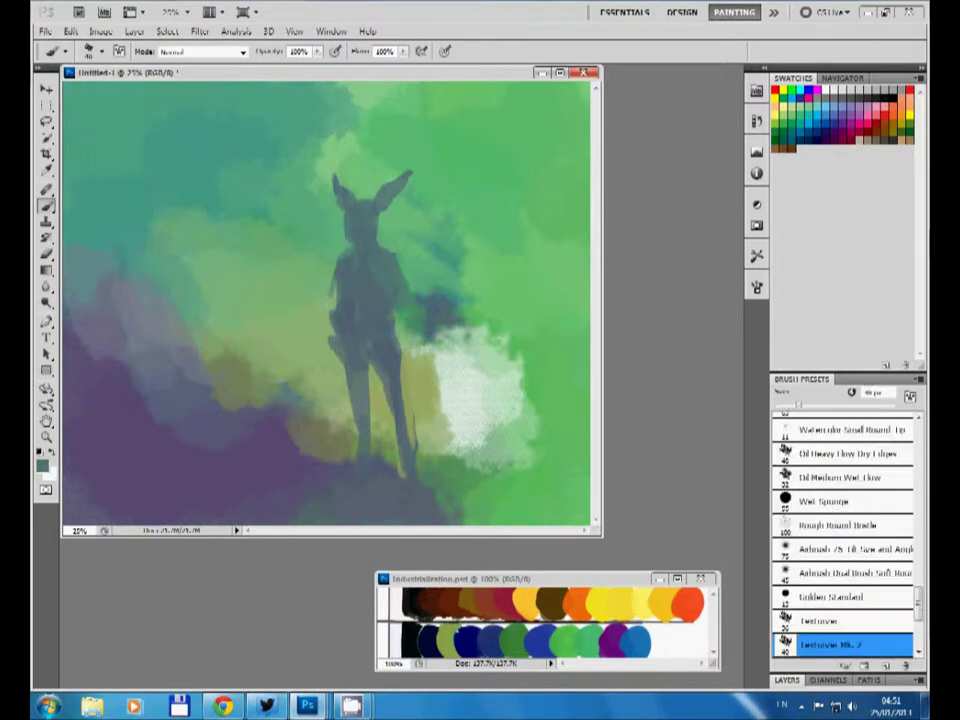
Step: Cover the white patch right of the figure with soft green and olive strokes
{"action": "left_click_drag", "start_coordinate": [265, 207], "coordinate": [335, 280]}
{"action": "left_click_drag", "start_coordinate": [395, 328], "coordinate": [487, 390]}
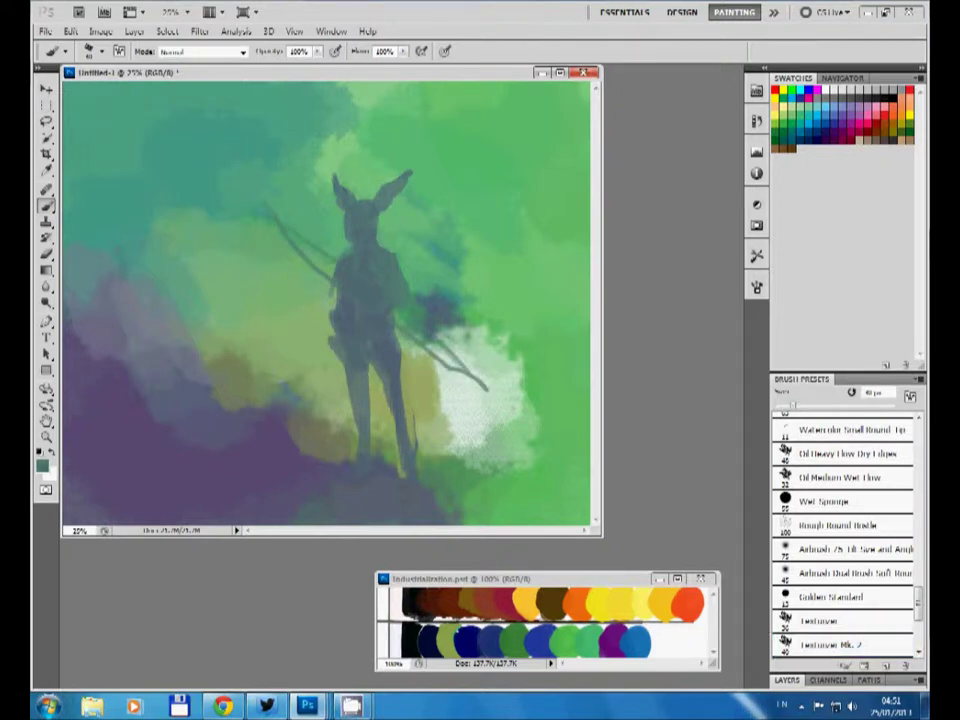
{"action": "key", "text": "ctrl+z"}
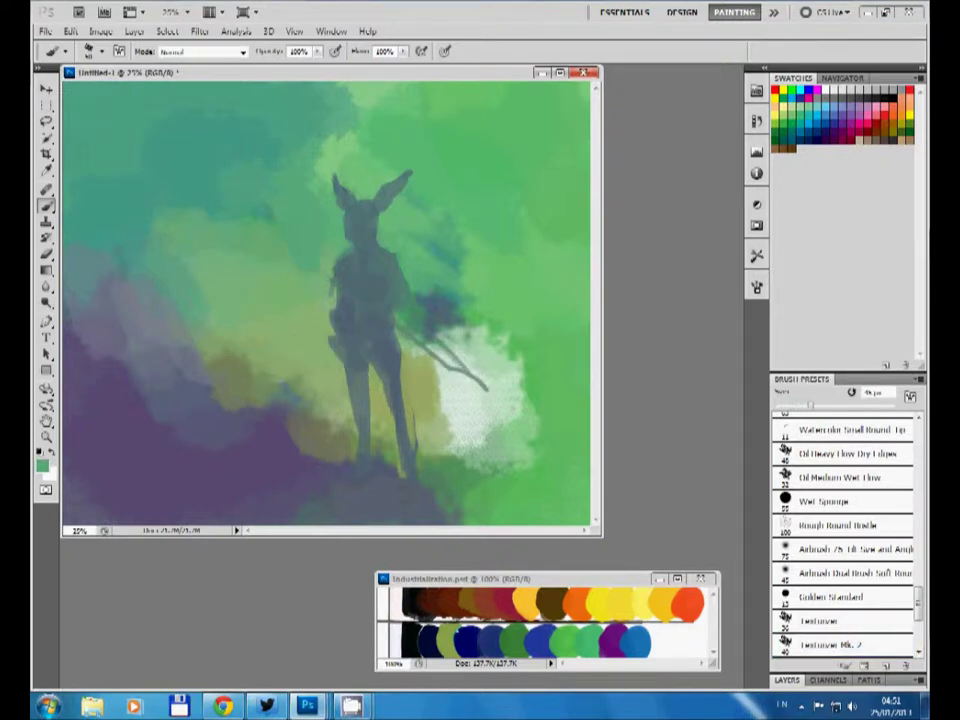
{"action": "left_click_drag", "start_coordinate": [420, 320], "coordinate": [500, 430]}
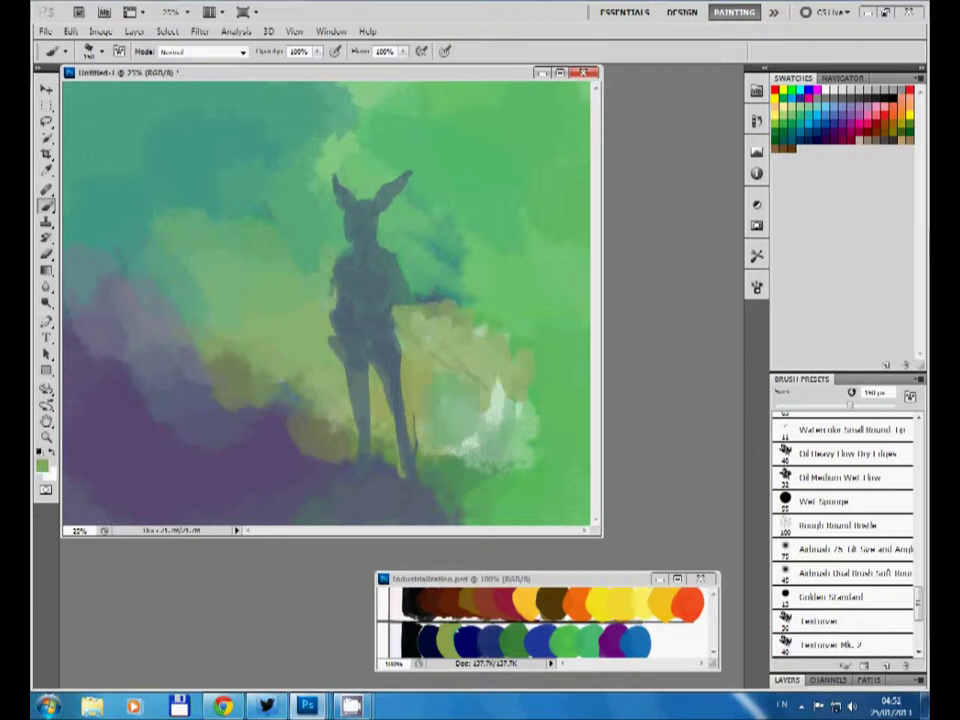
{"action": "left_click_drag", "start_coordinate": [440, 400], "coordinate": [560, 480]}
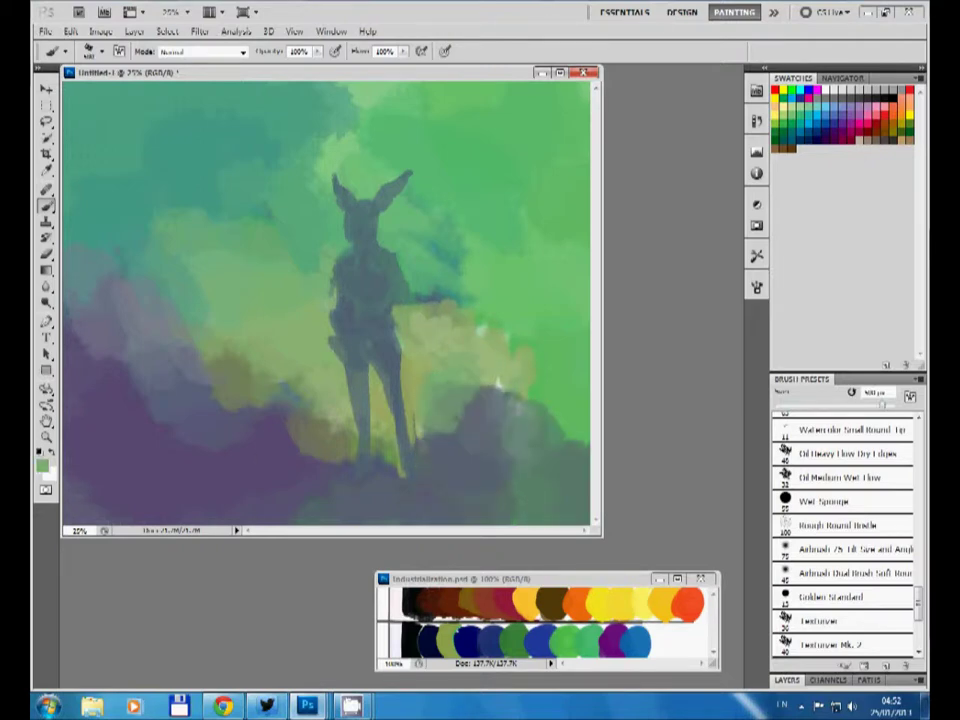
{"action": "mouse_move", "coordinate": [478, 330]}
{"action": "left_mouse_down"}
{"action": "mouse_move", "coordinate": [478, 380]}
{"action": "mouse_move", "coordinate": [446, 398]}
{"action": "mouse_move", "coordinate": [480, 330]}
{"action": "left_mouse_up"}
{"action": "left_click", "coordinate": [457, 437], "text": "alt"}
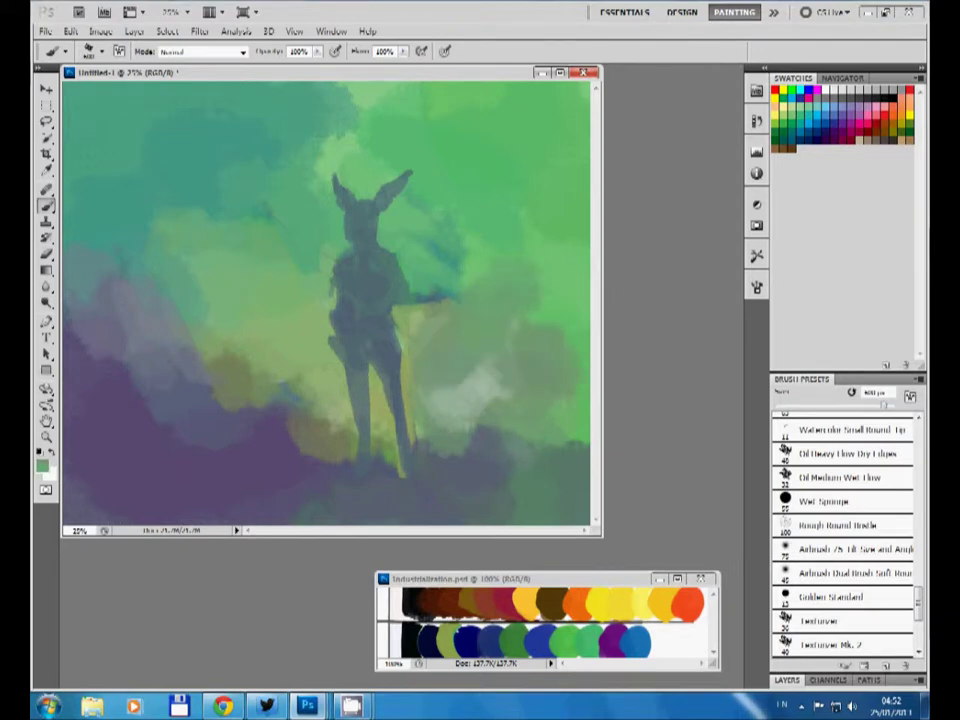
Step: Paint pale and grey lower legs and muted brown-purple ground around the feet
{"action": "left_click", "coordinate": [840, 644]}
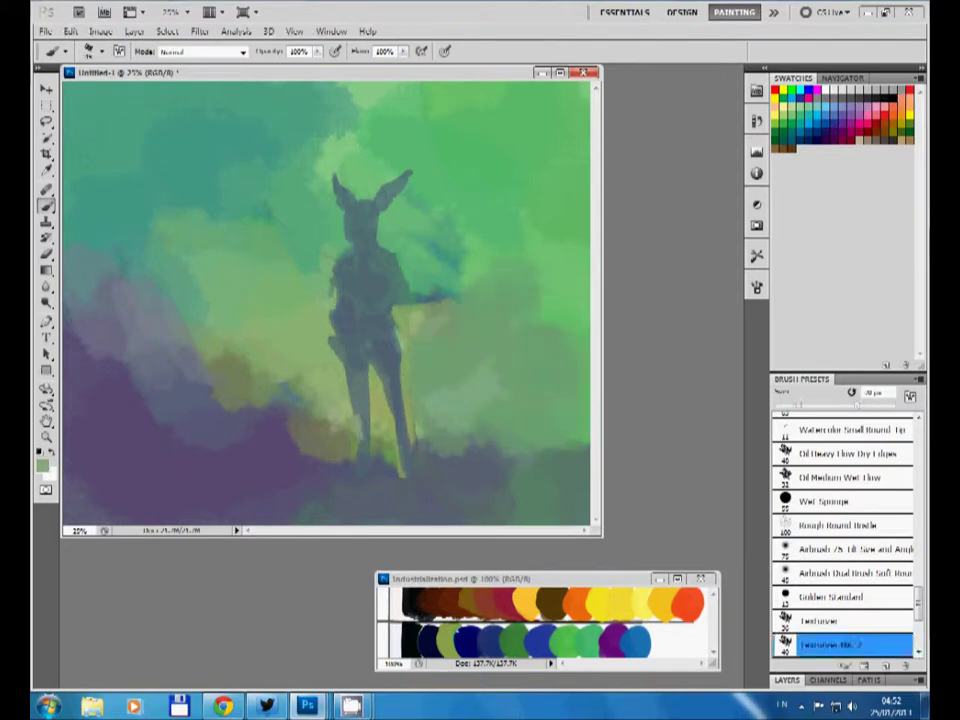
{"action": "left_click_drag", "start_coordinate": [402, 432], "coordinate": [412, 482]}
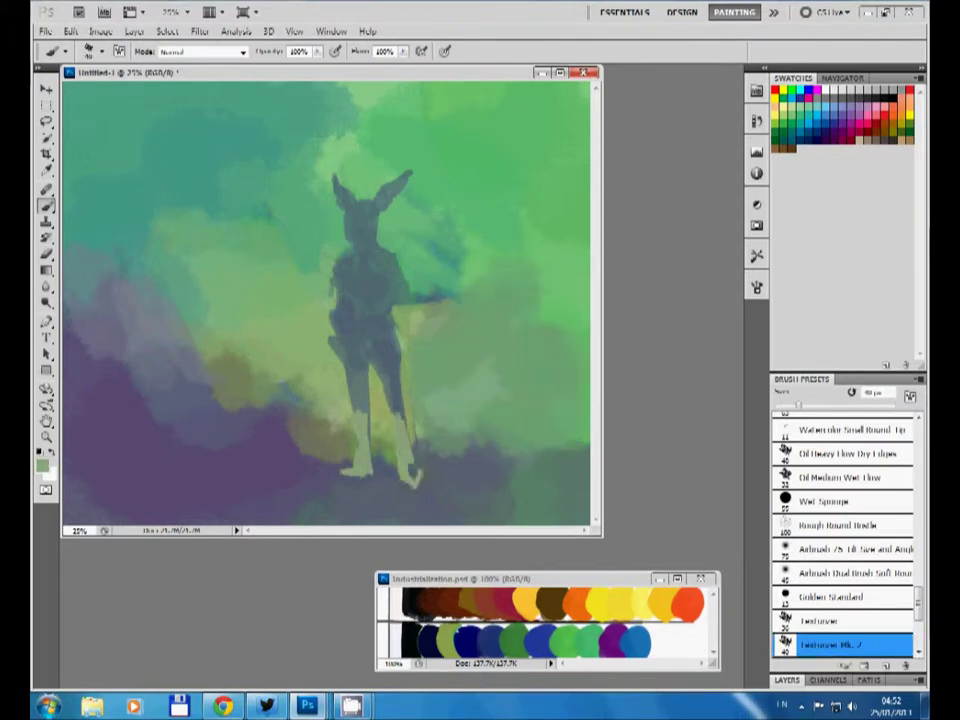
{"action": "left_click_drag", "start_coordinate": [364, 415], "coordinate": [360, 470]}
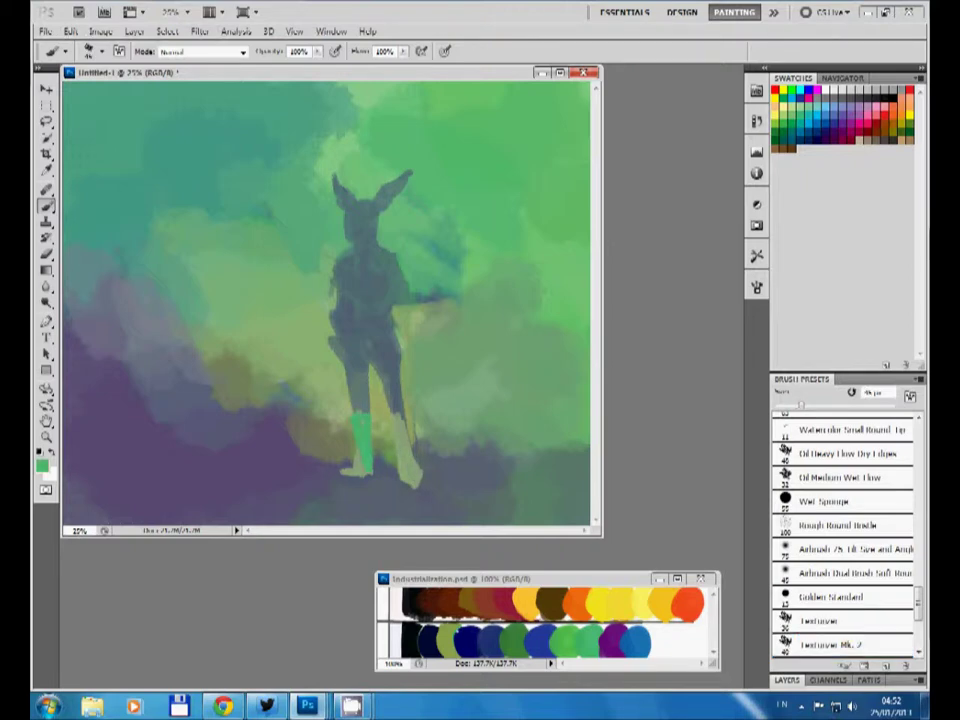
{"action": "left_click", "coordinate": [345, 385], "text": "alt"}
{"action": "left_click_drag", "start_coordinate": [362, 412], "coordinate": [356, 472]}
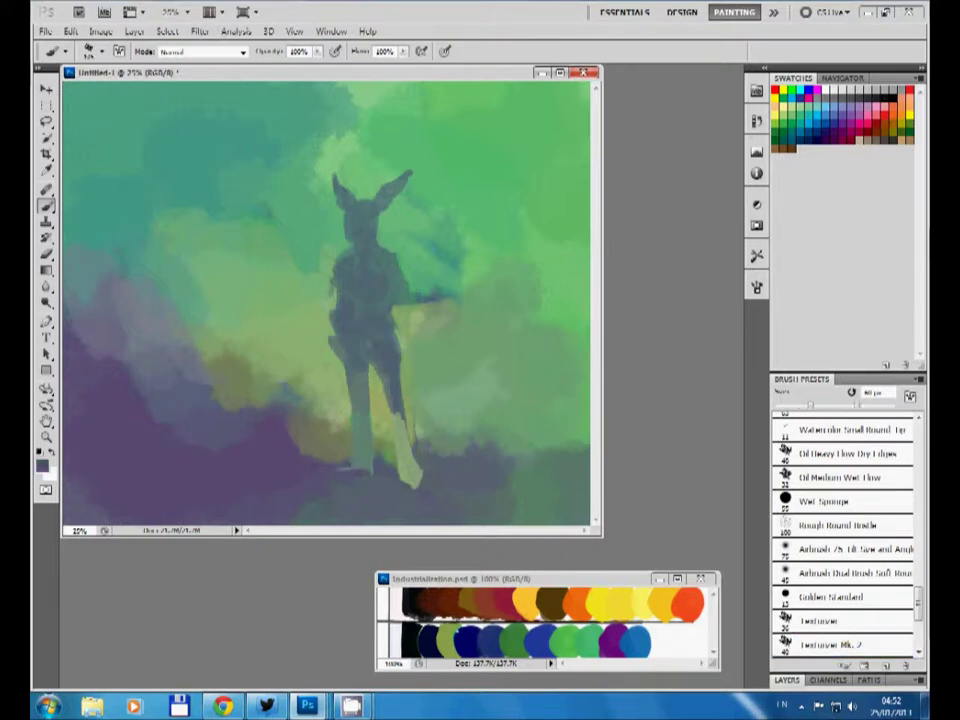
{"action": "left_click_drag", "start_coordinate": [255, 445], "coordinate": [350, 488]}
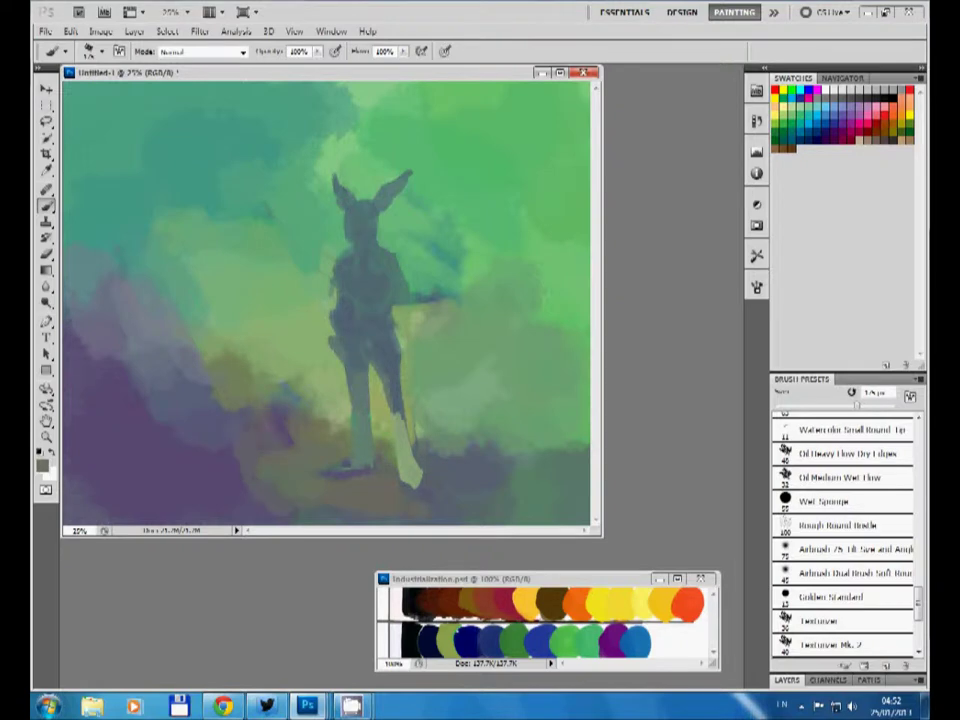
{"action": "mouse_move", "coordinate": [200, 405]}
{"action": "left_mouse_down"}
{"action": "mouse_move", "coordinate": [145, 500]}
{"action": "mouse_move", "coordinate": [160, 515]}
{"action": "left_mouse_up"}
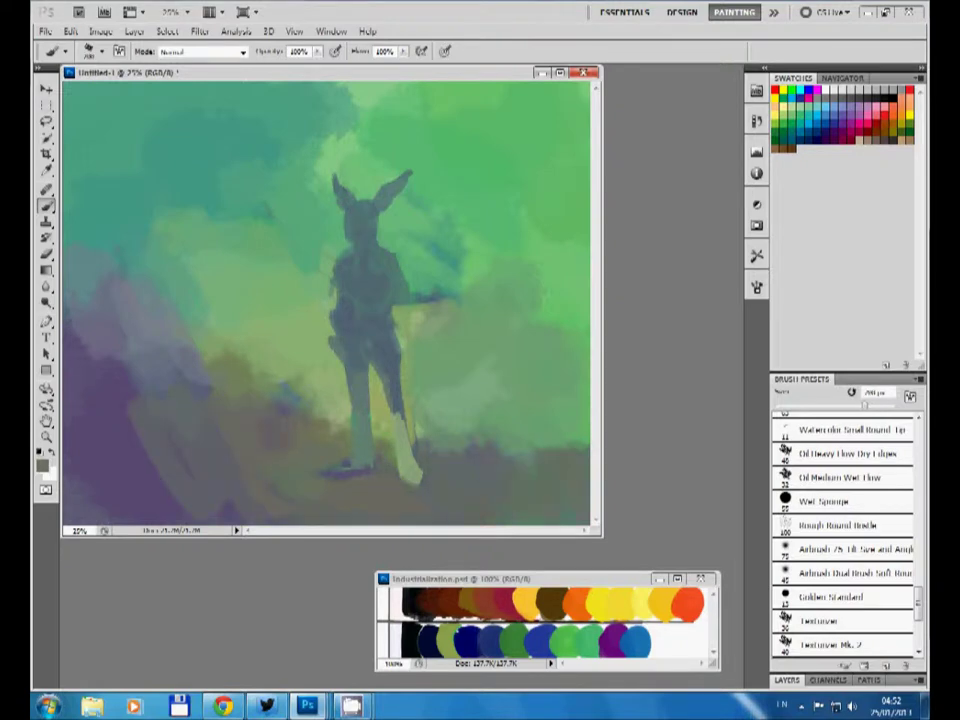
{"action": "left_click_drag", "start_coordinate": [260, 395], "coordinate": [210, 490]}
Step: Blend blue-grey mist to the left and right of the figure
{"action": "left_click", "coordinate": [515, 640], "text": "alt"}
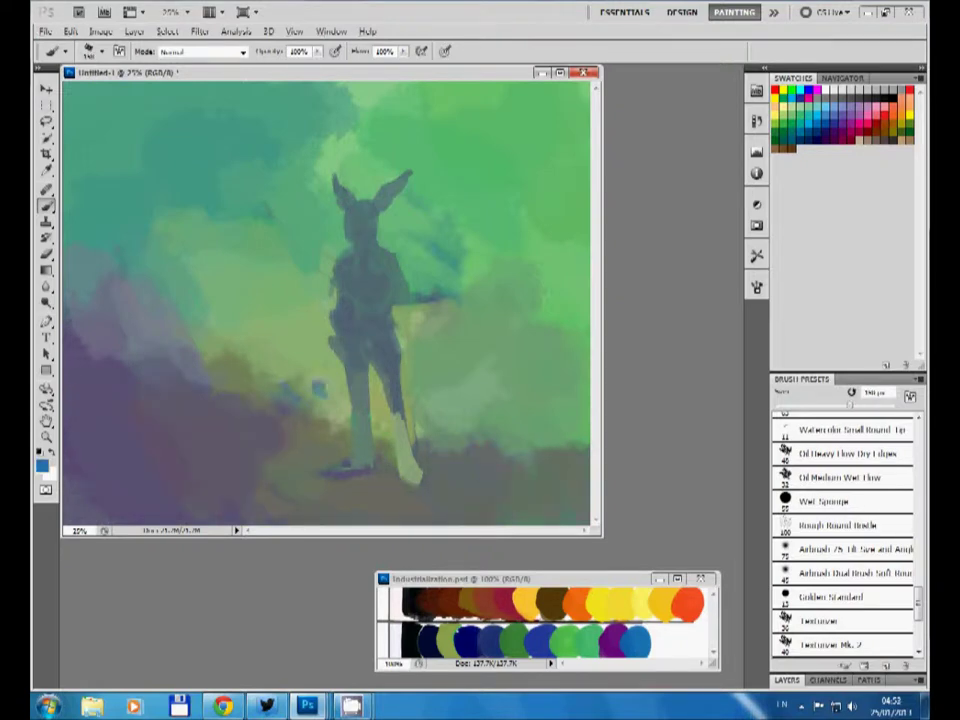
{"action": "left_click_drag", "start_coordinate": [345, 412], "coordinate": [276, 344]}
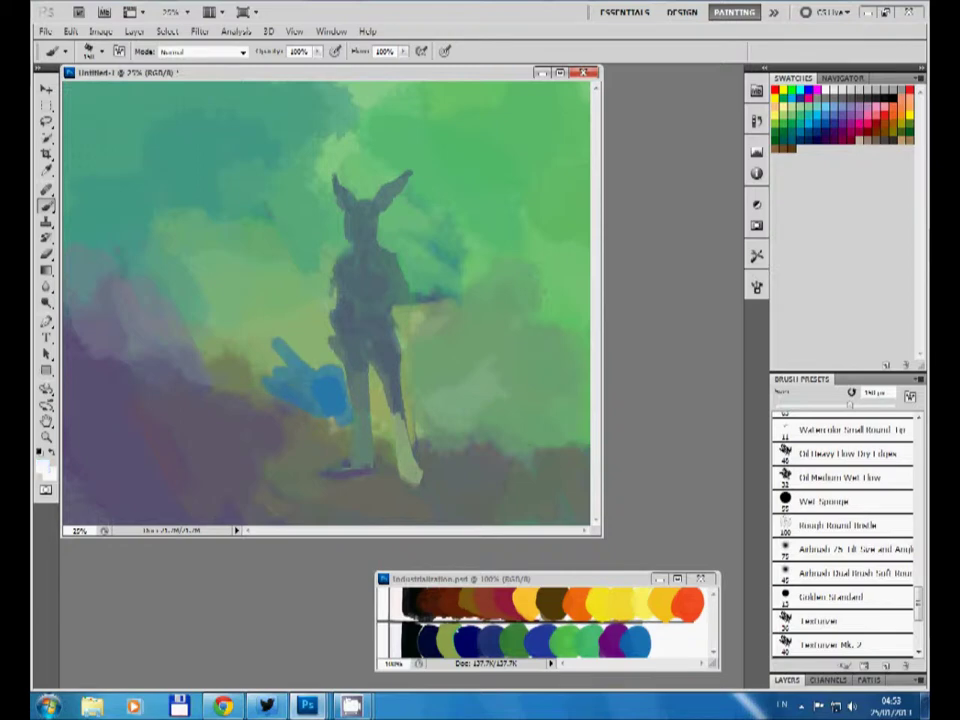
{"action": "mouse_move", "coordinate": [345, 425]}
{"action": "left_mouse_down"}
{"action": "mouse_move", "coordinate": [330, 390]}
{"action": "mouse_move", "coordinate": [265, 345]}
{"action": "left_mouse_up"}
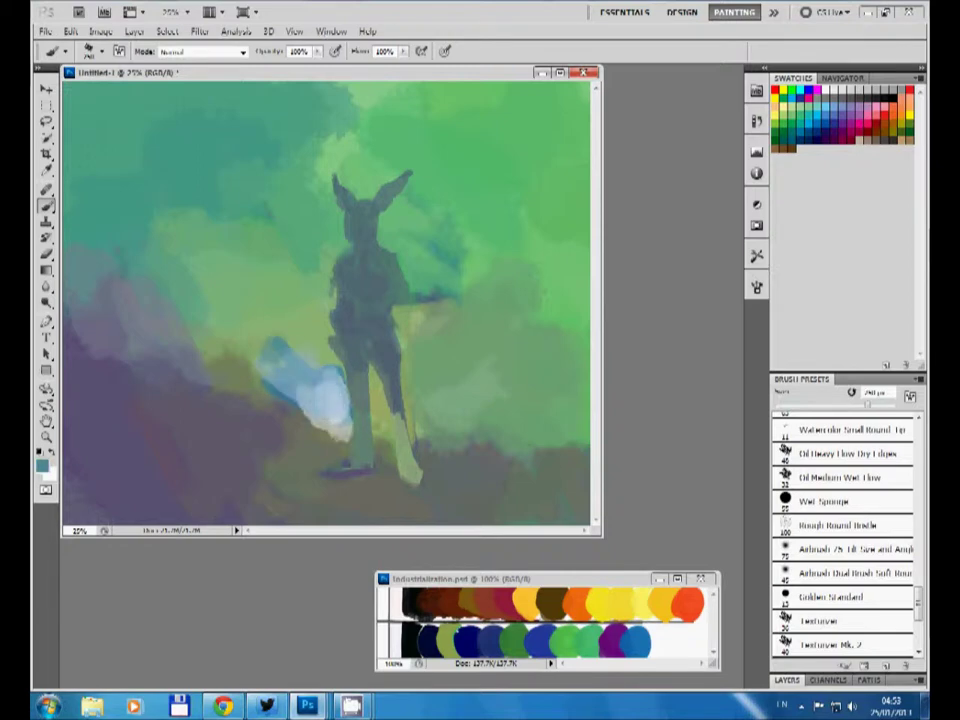
{"action": "left_click_drag", "start_coordinate": [400, 415], "coordinate": [555, 410]}
{"action": "left_click", "coordinate": [487, 358], "text": "alt"}
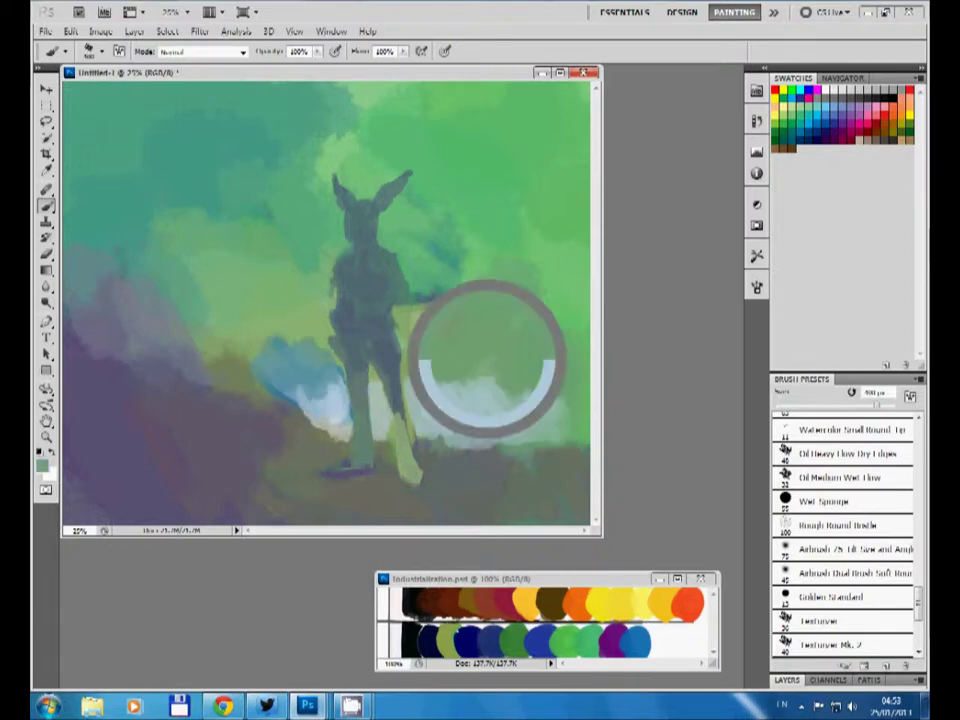
{"action": "left_click_drag", "start_coordinate": [487, 358], "coordinate": [400, 305]}
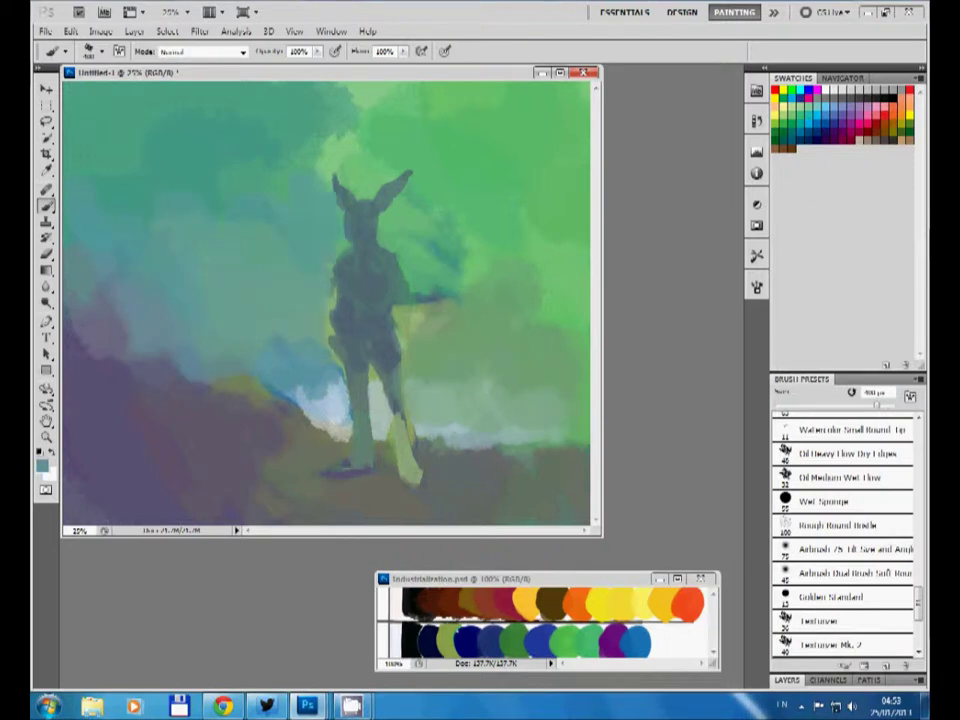
{"action": "left_click_drag", "start_coordinate": [250, 300], "coordinate": [110, 200]}
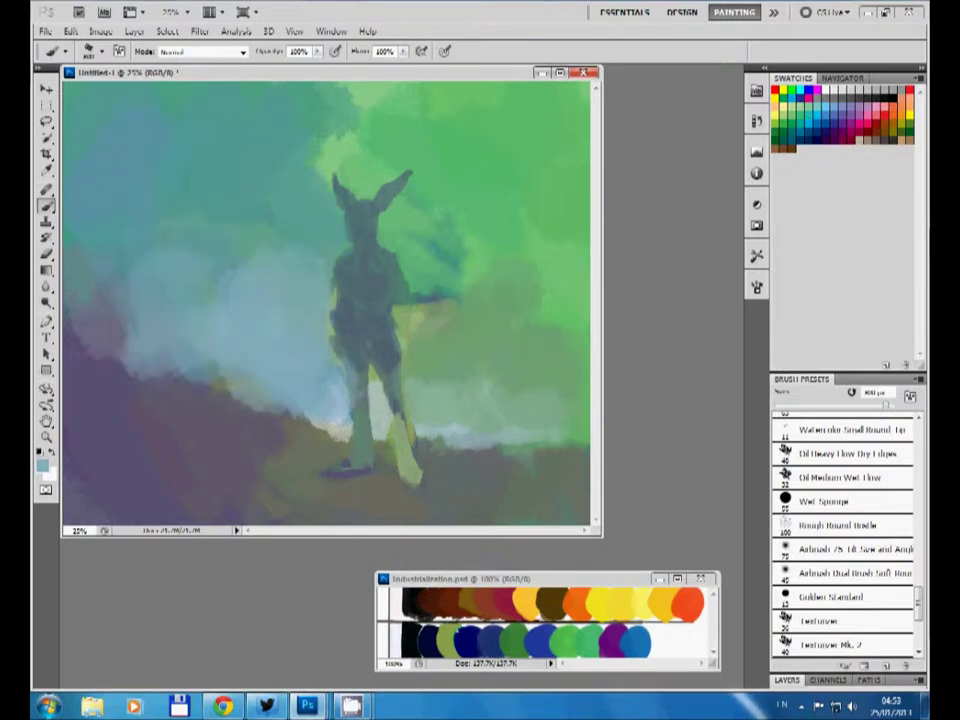
{"action": "left_click_drag", "start_coordinate": [300, 285], "coordinate": [335, 250]}
{"action": "mouse_move", "coordinate": [560, 400]}
{"action": "left_mouse_down"}
{"action": "mouse_move", "coordinate": [430, 310]}
{"action": "mouse_move", "coordinate": [425, 352]}
{"action": "left_mouse_up"}
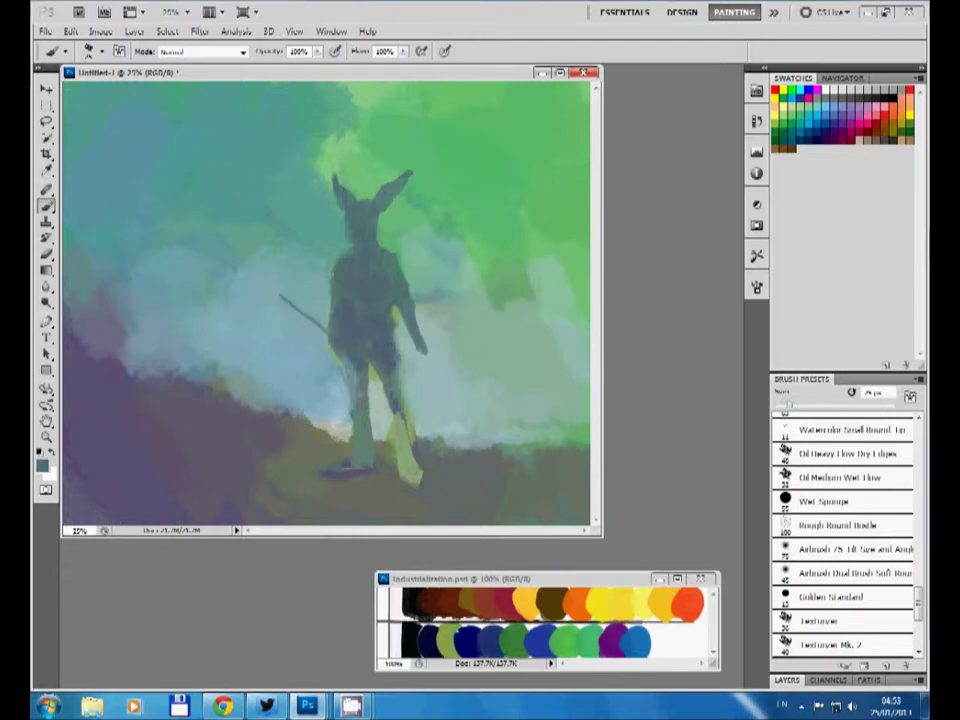
Step: Paint out the dark staff line and the figure's right hand with sampled light blues
{"action": "left_click", "coordinate": [290, 300], "text": "alt"}
{"action": "mouse_move", "coordinate": [303, 315]}
{"action": "left_mouse_down"}
{"action": "mouse_move", "coordinate": [276, 292]}
{"action": "mouse_move", "coordinate": [318, 330]}
{"action": "left_mouse_up"}
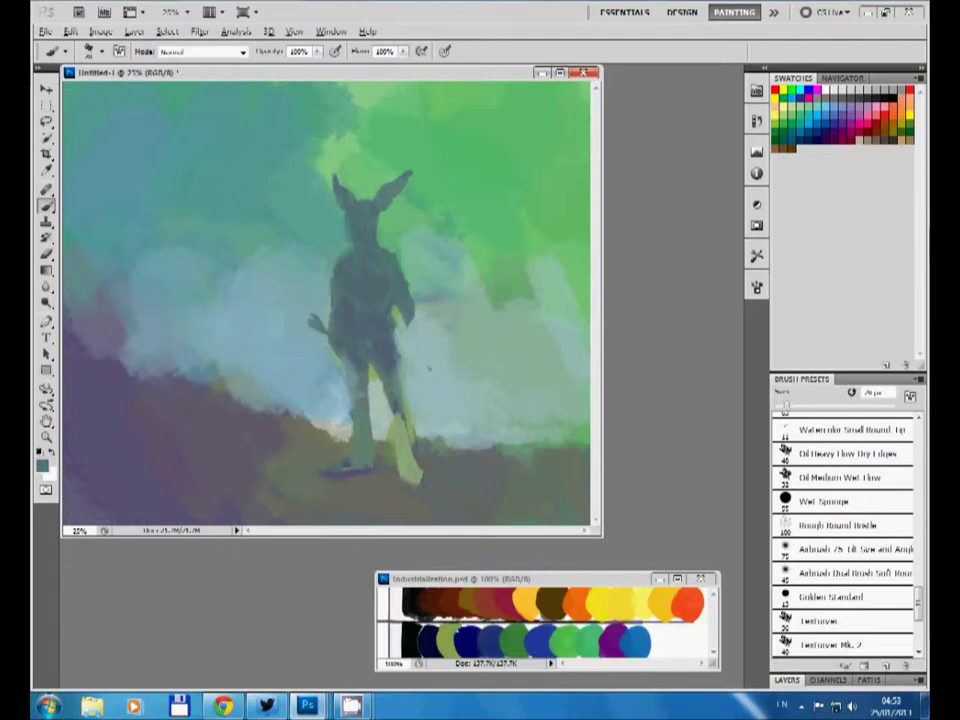
{"action": "left_click", "coordinate": [440, 335], "text": "alt"}
{"action": "left_click_drag", "start_coordinate": [415, 340], "coordinate": [428, 367]}
{"action": "left_click", "coordinate": [357, 205], "text": "alt"}
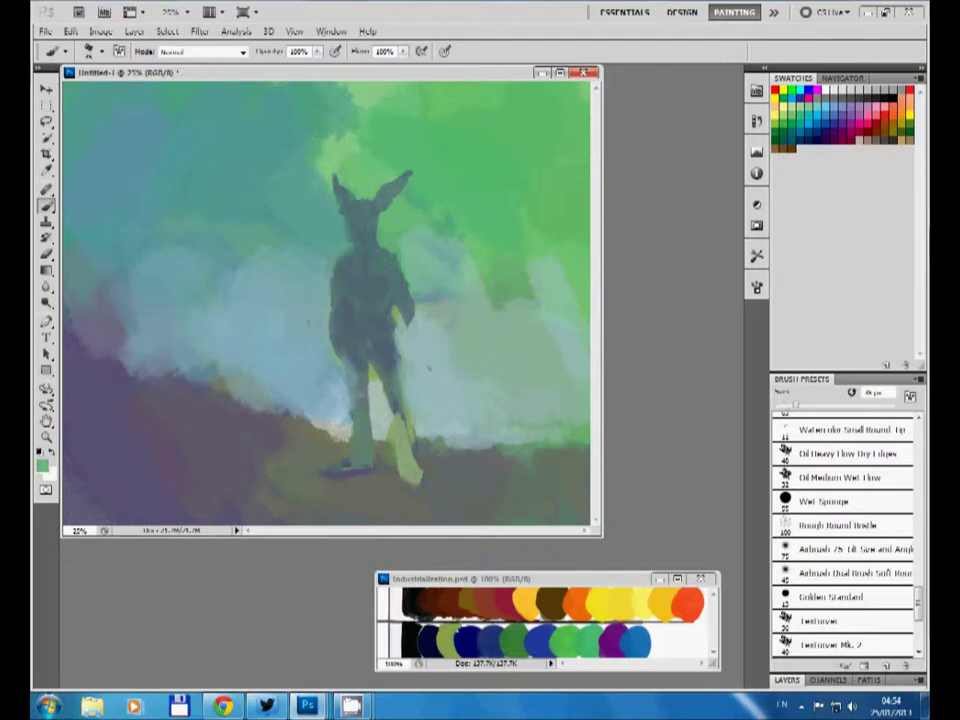
Step: Darken the right leg and paint a near-black shadow left of the feet
{"action": "left_click", "coordinate": [360, 300], "text": "alt"}
{"action": "left_click_drag", "start_coordinate": [405, 420], "coordinate": [410, 480]}
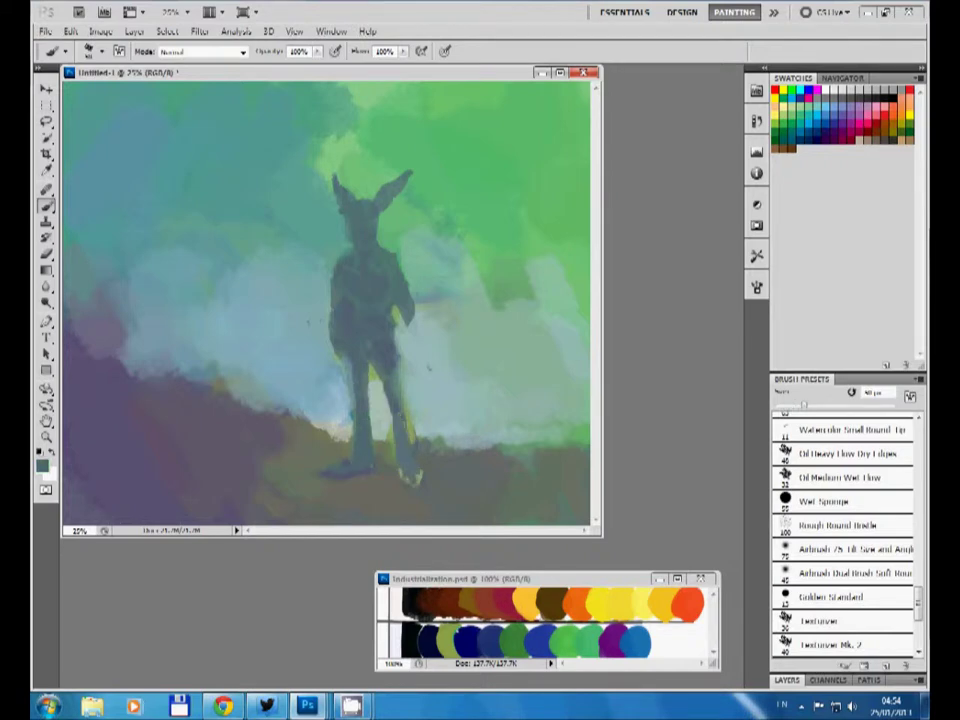
{"action": "left_click", "coordinate": [386, 450], "text": "alt"}
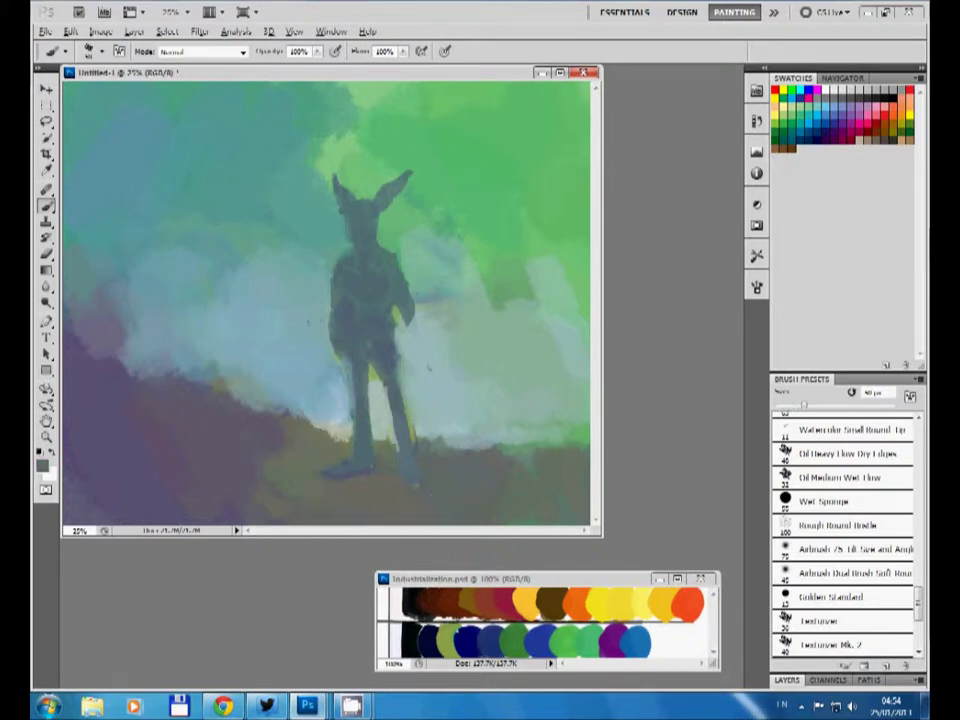
{"action": "mouse_move", "coordinate": [372, 470]}
{"action": "left_mouse_down"}
{"action": "mouse_move", "coordinate": [398, 476]}
{"action": "mouse_move", "coordinate": [272, 472]}
{"action": "left_mouse_up"}
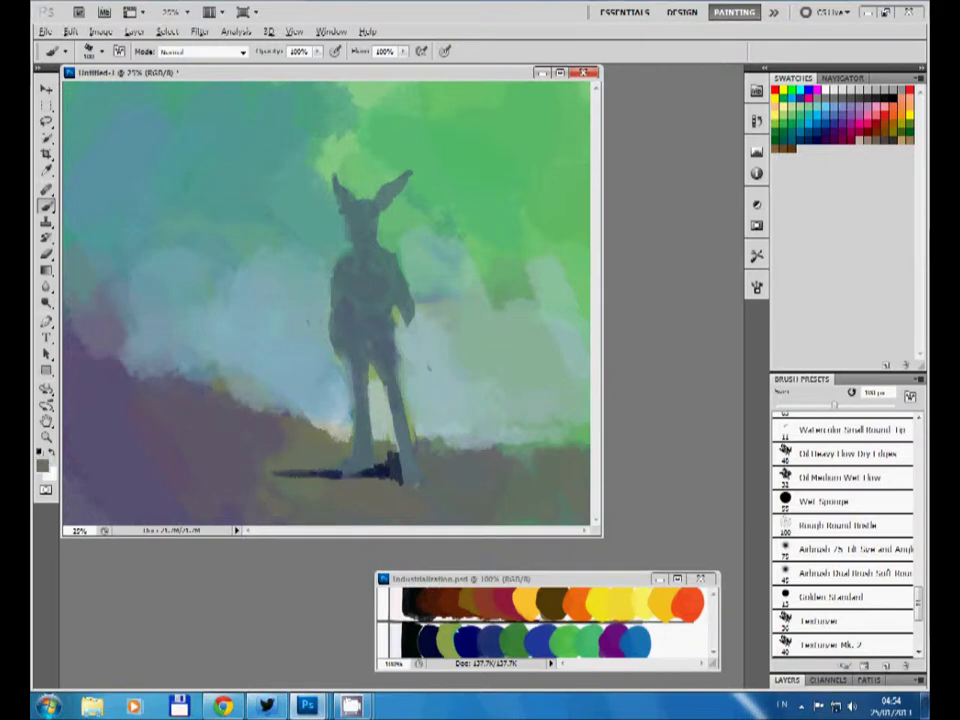
Step: Lighten the foot shadow and soften the lower-left ground in grey-purple tones
{"action": "left_click", "coordinate": [330, 460], "text": "alt"}
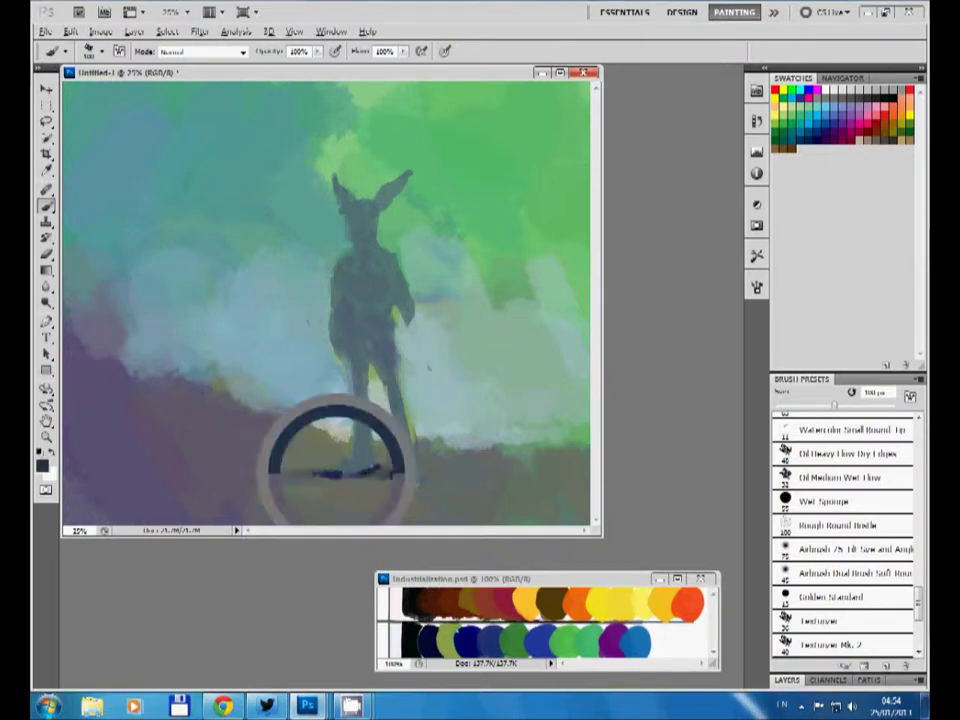
{"action": "left_click_drag", "start_coordinate": [345, 472], "coordinate": [272, 470]}
{"action": "mouse_move", "coordinate": [207, 375]}
{"action": "left_mouse_down"}
{"action": "mouse_move", "coordinate": [144, 345]}
{"action": "mouse_move", "coordinate": [135, 370]}
{"action": "mouse_move", "coordinate": [106, 295]}
{"action": "left_mouse_up"}
{"action": "mouse_move", "coordinate": [90, 385]}
{"action": "left_mouse_down"}
{"action": "mouse_move", "coordinate": [220, 440]}
{"action": "mouse_move", "coordinate": [110, 455]}
{"action": "left_mouse_up"}
{"action": "left_click", "coordinate": [440, 300], "text": "alt"}
{"action": "left_click_drag", "start_coordinate": [410, 265], "coordinate": [408, 330]}
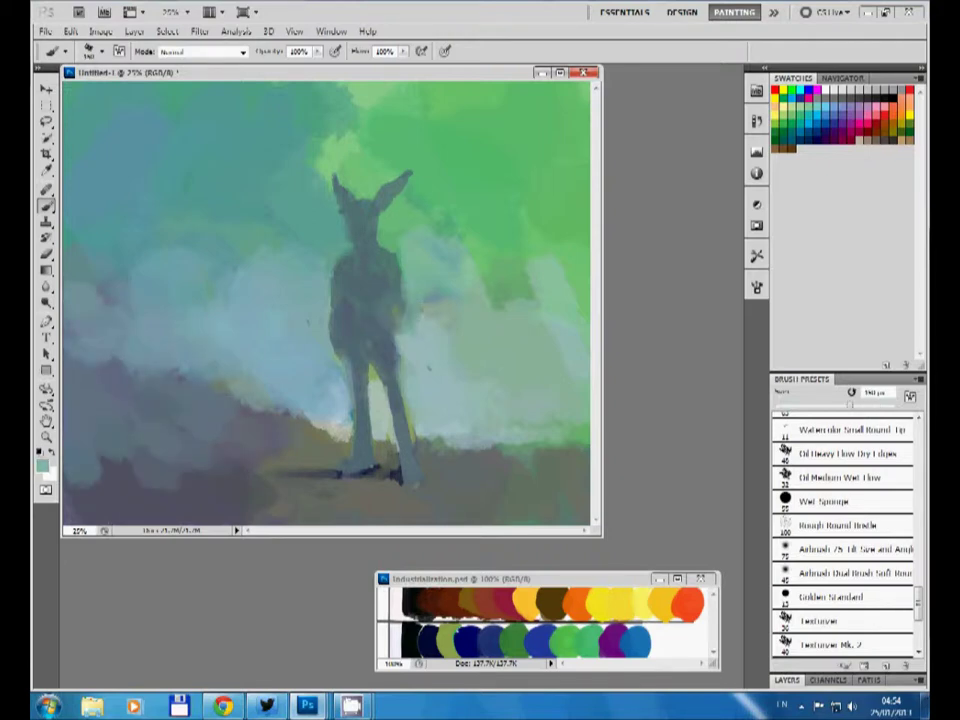
Step: Paint two trial dark tails from the hip, then cover them with background colour
{"action": "left_click", "coordinate": [350, 270], "text": "alt"}
{"action": "left_click_drag", "start_coordinate": [332, 270], "coordinate": [300, 220]}
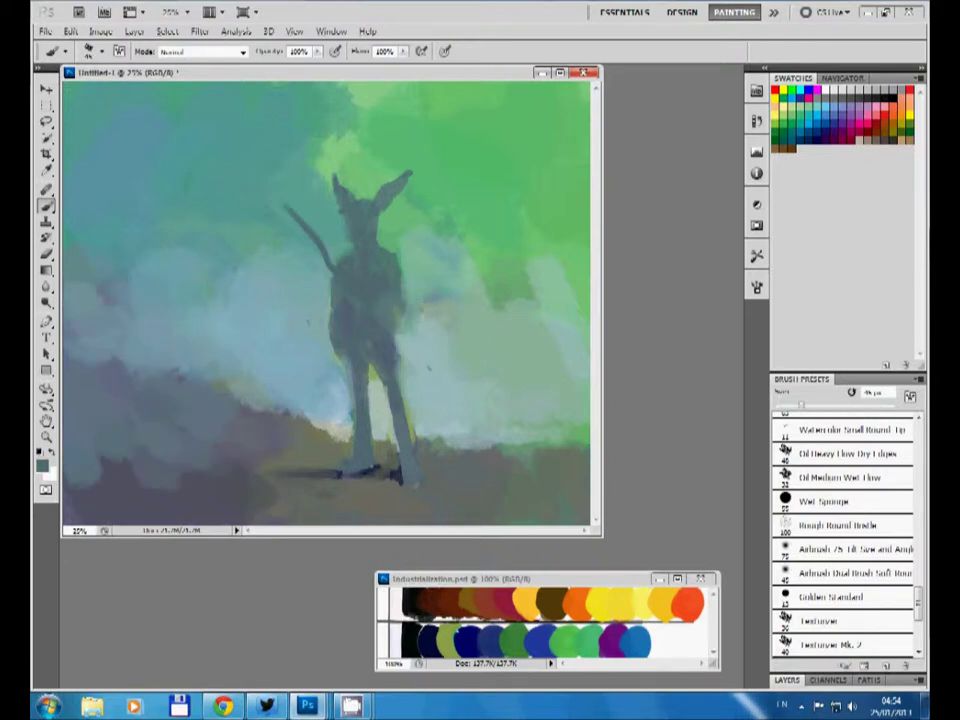
{"action": "left_click_drag", "start_coordinate": [397, 330], "coordinate": [459, 374]}
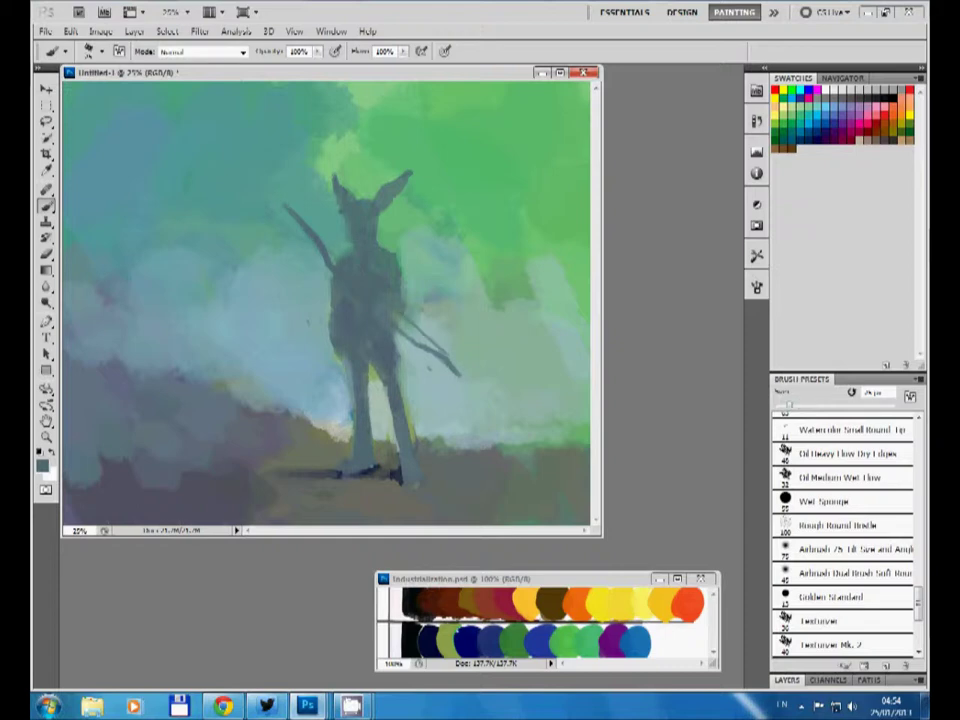
{"action": "left_click_drag", "start_coordinate": [300, 235], "coordinate": [335, 275]}
{"action": "left_click_drag", "start_coordinate": [425, 340], "coordinate": [455, 370]}
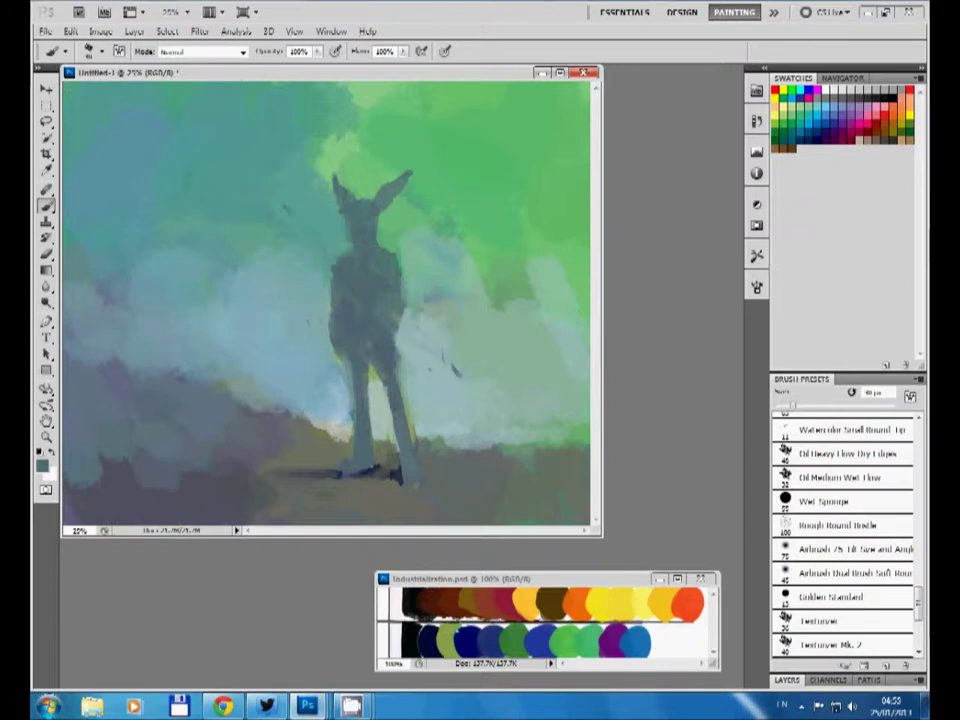
Step: Try an outstretched arm holding a bow, then paint them back out
{"action": "left_click_drag", "start_coordinate": [325, 262], "coordinate": [283, 252]}
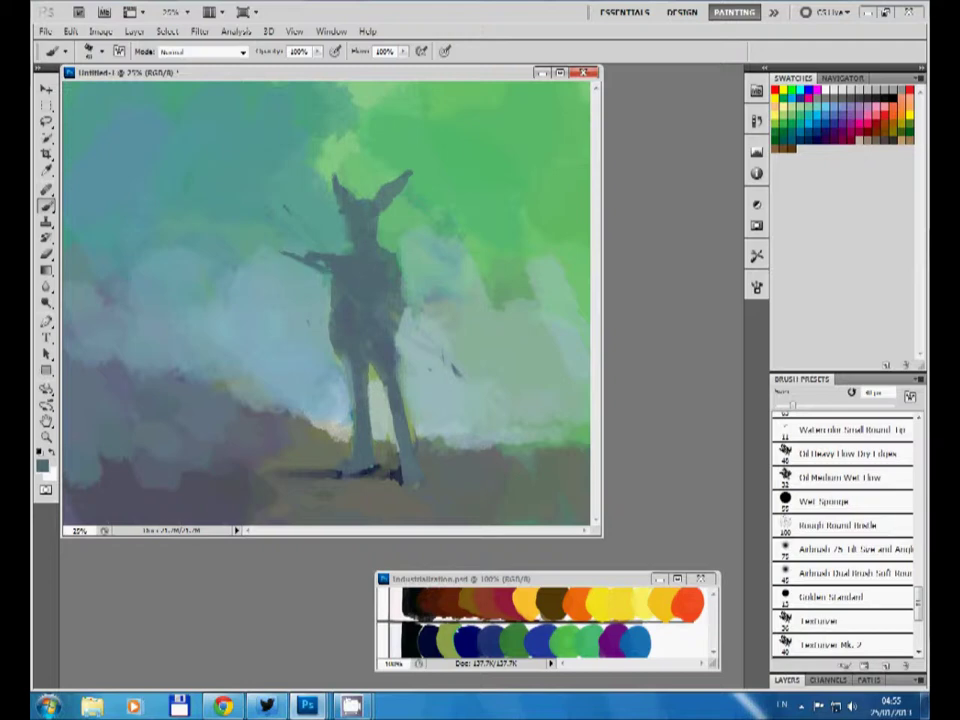
{"action": "left_click_drag", "start_coordinate": [253, 130], "coordinate": [322, 345]}
{"action": "left_click_drag", "start_coordinate": [265, 160], "coordinate": [332, 245]}
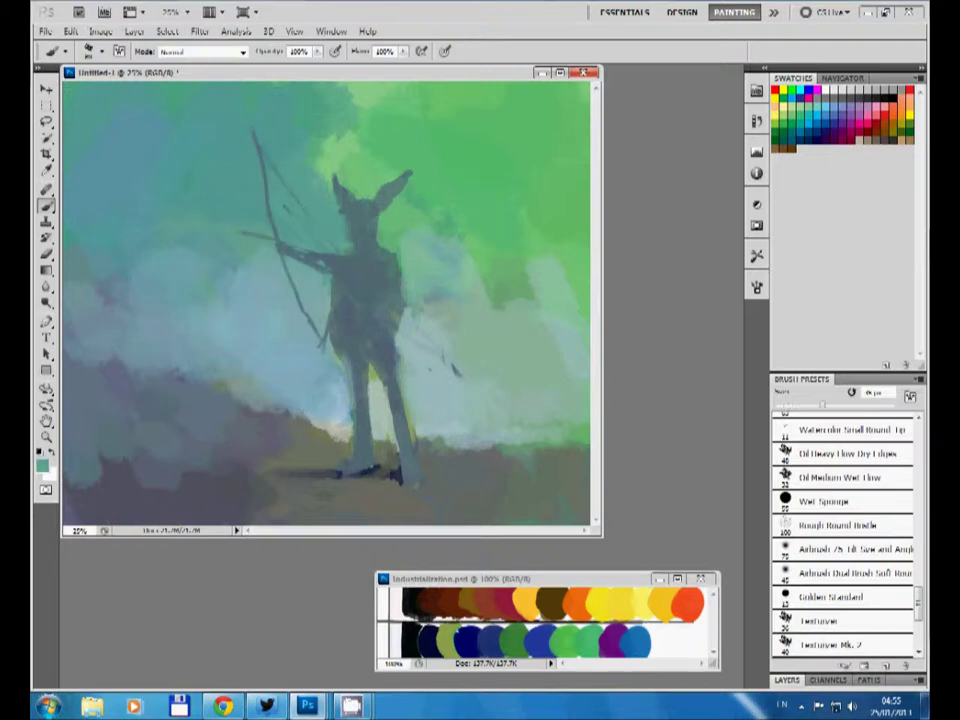
{"action": "mouse_move", "coordinate": [225, 95]}
{"action": "left_mouse_down"}
{"action": "mouse_move", "coordinate": [165, 150]}
{"action": "mouse_move", "coordinate": [200, 160]}
{"action": "left_mouse_up"}
{"action": "mouse_move", "coordinate": [210, 75]}
{"action": "left_mouse_down"}
{"action": "mouse_move", "coordinate": [130, 140]}
{"action": "mouse_move", "coordinate": [210, 200]}
{"action": "mouse_move", "coordinate": [320, 345]}
{"action": "left_mouse_up"}
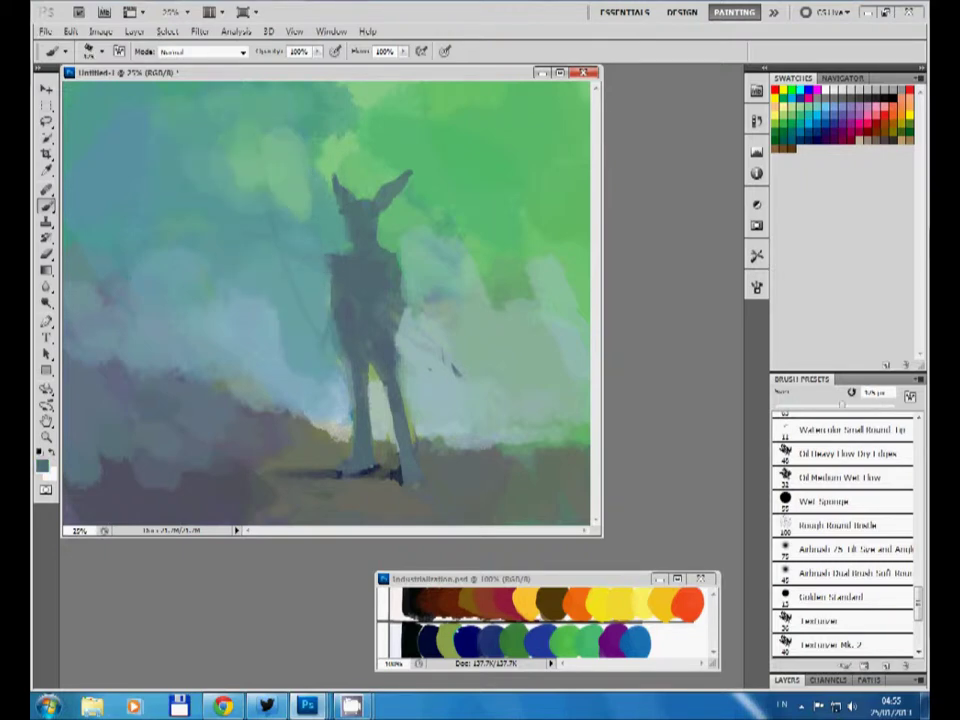
{"action": "left_click_drag", "start_coordinate": [295, 222], "coordinate": [300, 258]}
{"action": "left_click", "coordinate": [845, 644]}
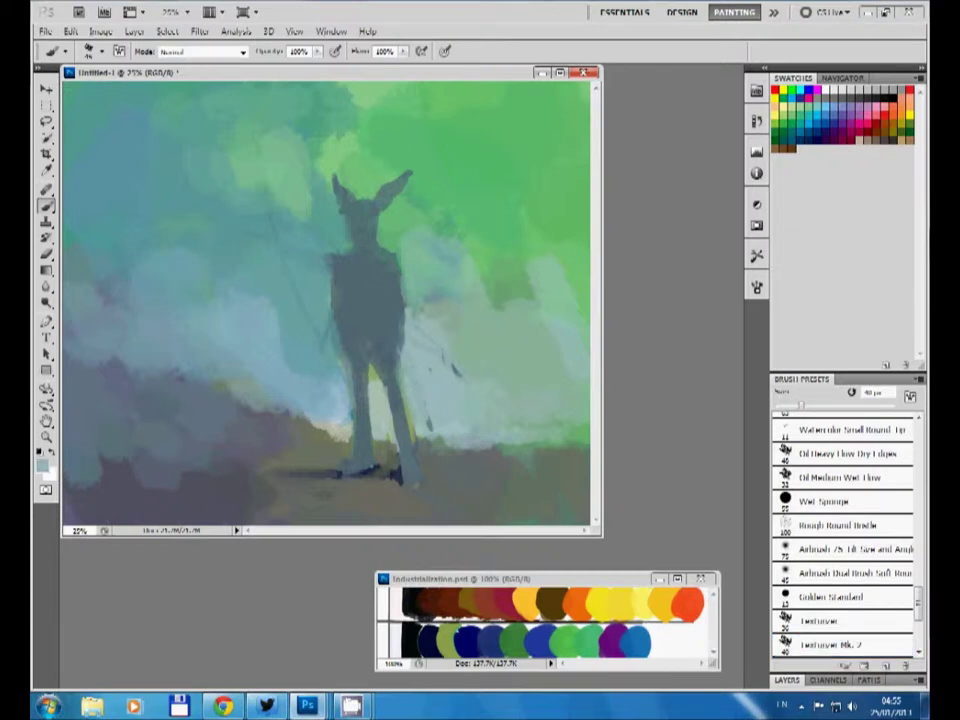
Step: Paint out the figure's long ears with sampled greens, leaving a rounded head
{"action": "left_click", "coordinate": [262, 148], "text": "alt"}
{"action": "left_click_drag", "start_coordinate": [290, 150], "coordinate": [400, 180]}
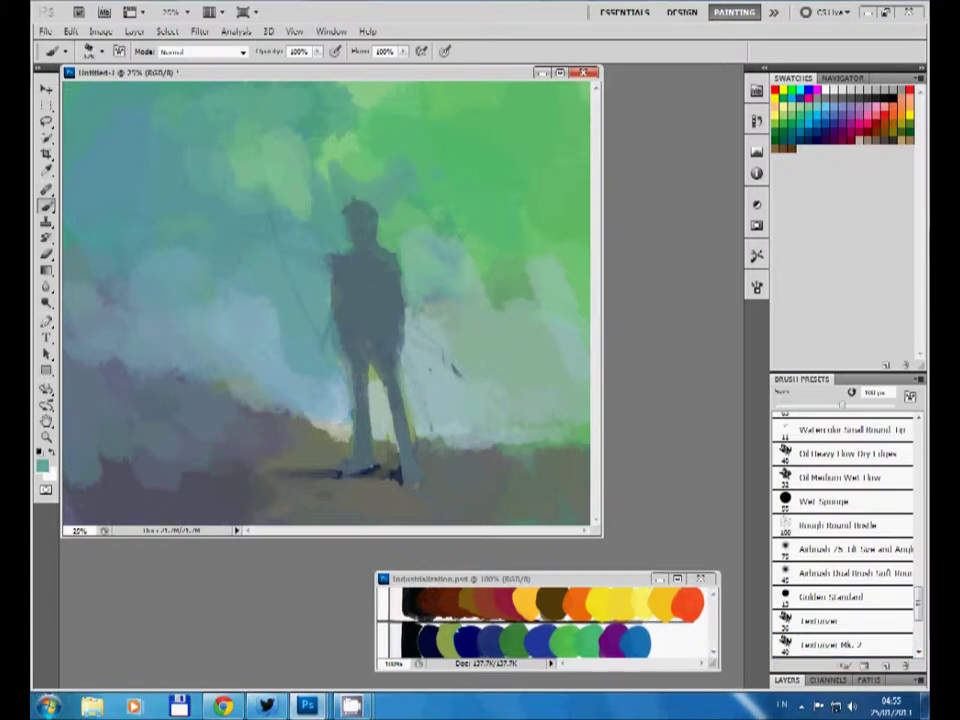
{"action": "left_click", "coordinate": [301, 228], "text": "alt"}
{"action": "mouse_move", "coordinate": [301, 228]}
{"action": "left_mouse_down"}
{"action": "mouse_move", "coordinate": [335, 200]}
{"action": "mouse_move", "coordinate": [386, 254]}
{"action": "left_mouse_up"}
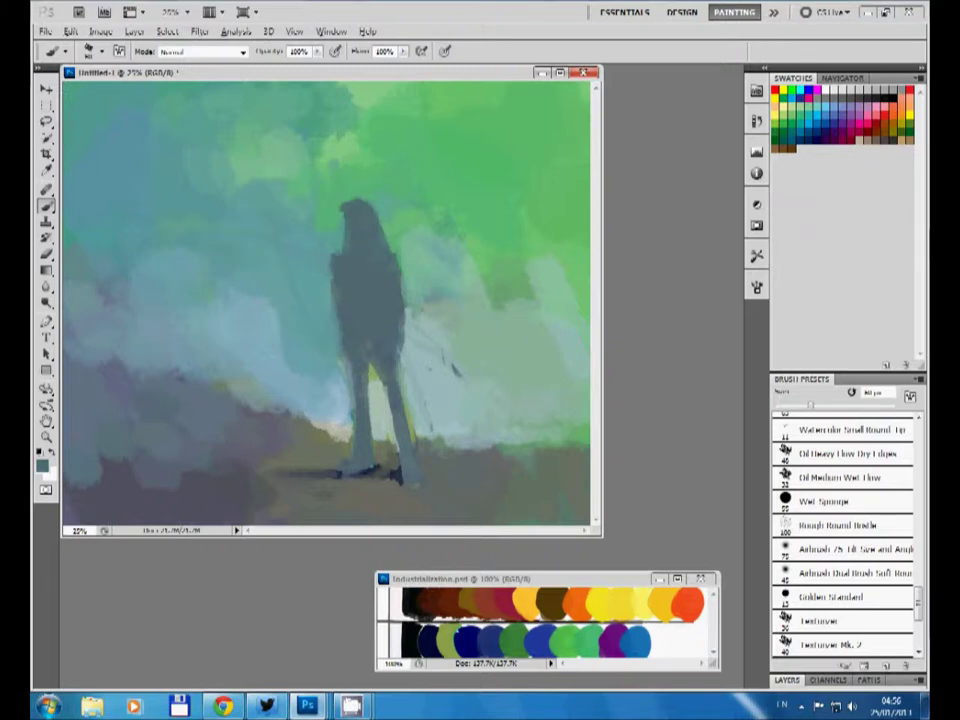
{"action": "mouse_move", "coordinate": [343, 202]}
{"action": "left_mouse_down"}
{"action": "mouse_move", "coordinate": [352, 214]}
{"action": "mouse_move", "coordinate": [401, 155]}
{"action": "mouse_move", "coordinate": [337, 185]}
{"action": "mouse_move", "coordinate": [333, 166]}
{"action": "left_mouse_up"}
Step: Paint a dark horn, a light green face patch and a light torso edge
{"action": "left_click", "coordinate": [390, 208], "text": "alt"}
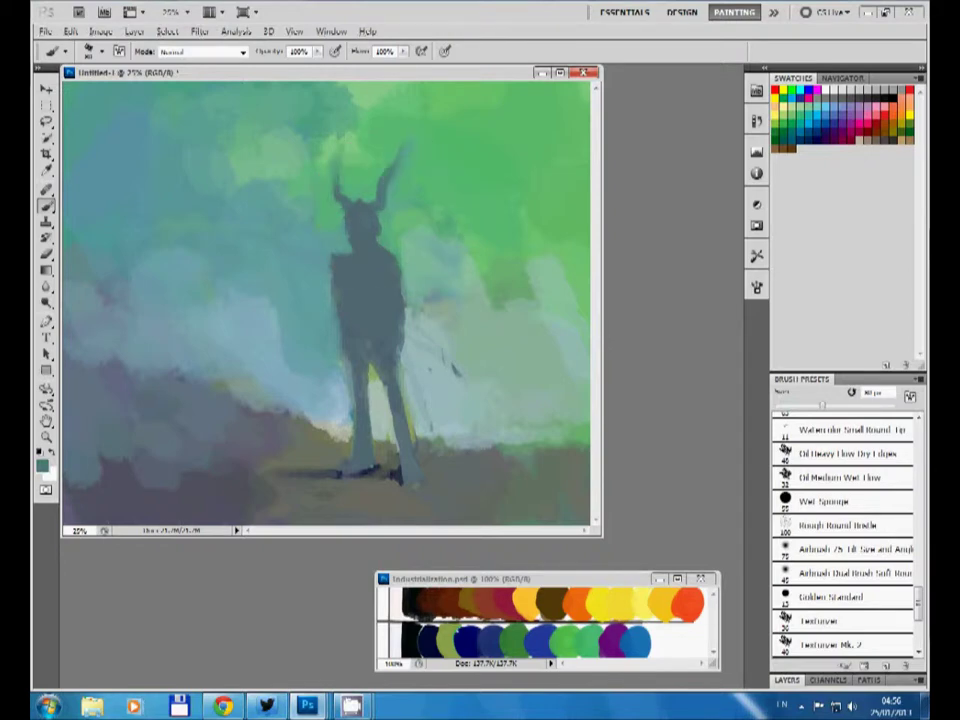
{"action": "left_click_drag", "start_coordinate": [380, 203], "coordinate": [387, 167]}
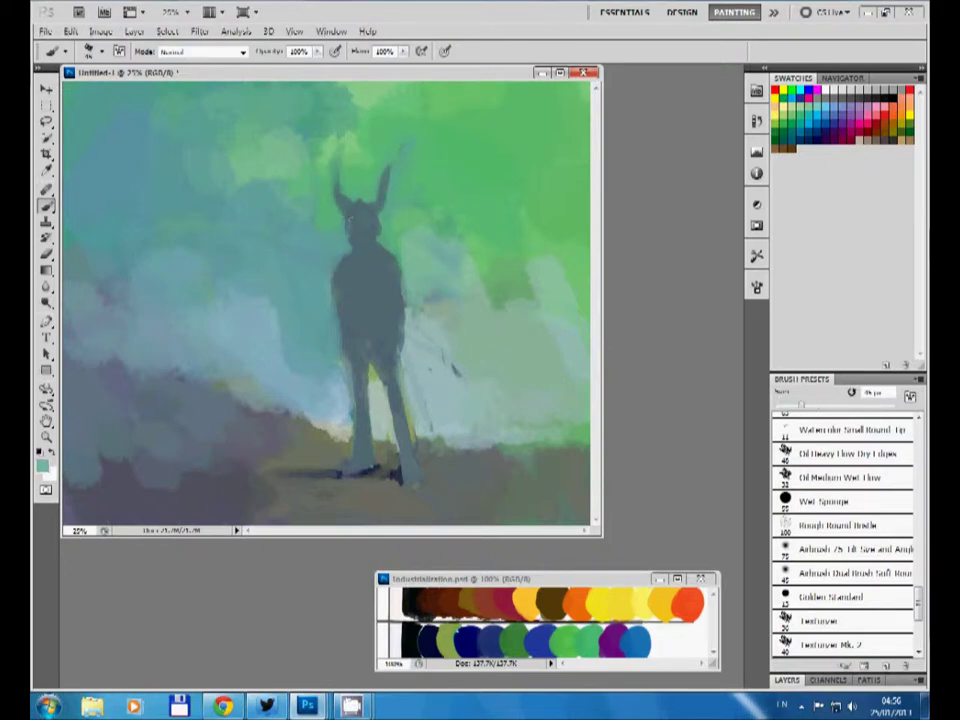
{"action": "left_click_drag", "start_coordinate": [352, 220], "coordinate": [364, 236]}
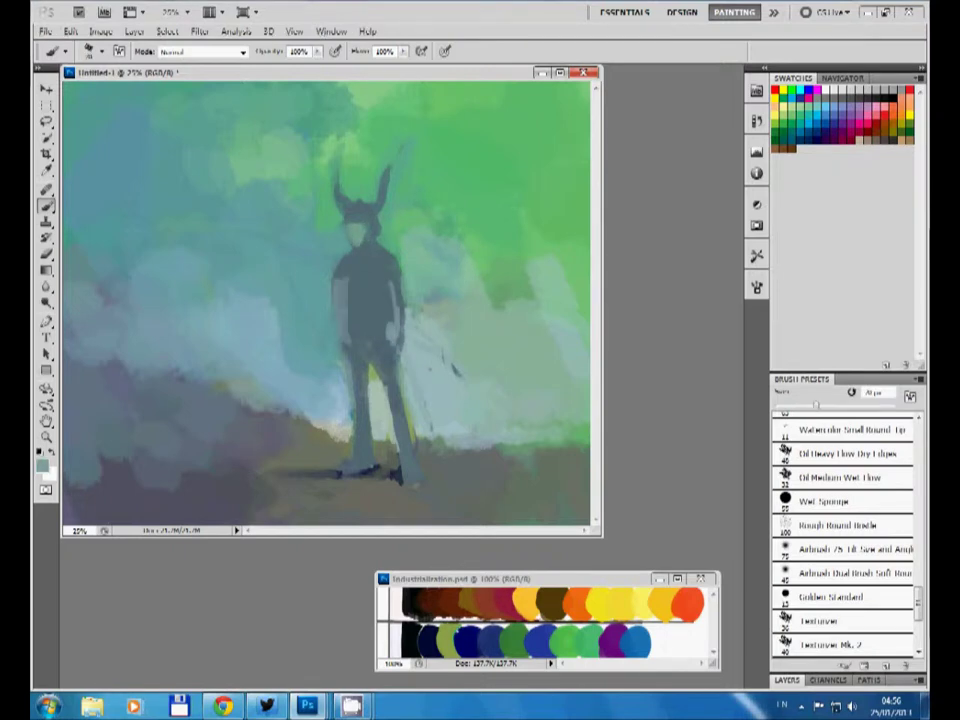
{"action": "mouse_move", "coordinate": [399, 302]}
{"action": "left_mouse_down"}
{"action": "mouse_move", "coordinate": [397, 342]}
{"action": "mouse_move", "coordinate": [358, 465]}
{"action": "left_mouse_up"}
Step: Paint the figure's torso, shoulders, arms and legs in dark navy
{"action": "left_click", "coordinate": [467, 640]}
{"action": "mouse_move", "coordinate": [388, 365]}
{"action": "left_mouse_down"}
{"action": "mouse_move", "coordinate": [412, 482]}
{"action": "mouse_move", "coordinate": [360, 288]}
{"action": "mouse_move", "coordinate": [372, 268]}
{"action": "mouse_move", "coordinate": [355, 262]}
{"action": "left_mouse_up"}
{"action": "left_click_drag", "start_coordinate": [356, 350], "coordinate": [352, 270]}
{"action": "mouse_move", "coordinate": [392, 360]}
{"action": "left_mouse_down"}
{"action": "mouse_move", "coordinate": [378, 252]}
{"action": "mouse_move", "coordinate": [403, 350]}
{"action": "left_mouse_up"}
{"action": "left_click_drag", "start_coordinate": [348, 250], "coordinate": [346, 395]}
{"action": "left_click_drag", "start_coordinate": [343, 315], "coordinate": [347, 410]}
{"action": "left_click_drag", "start_coordinate": [407, 360], "coordinate": [410, 408]}
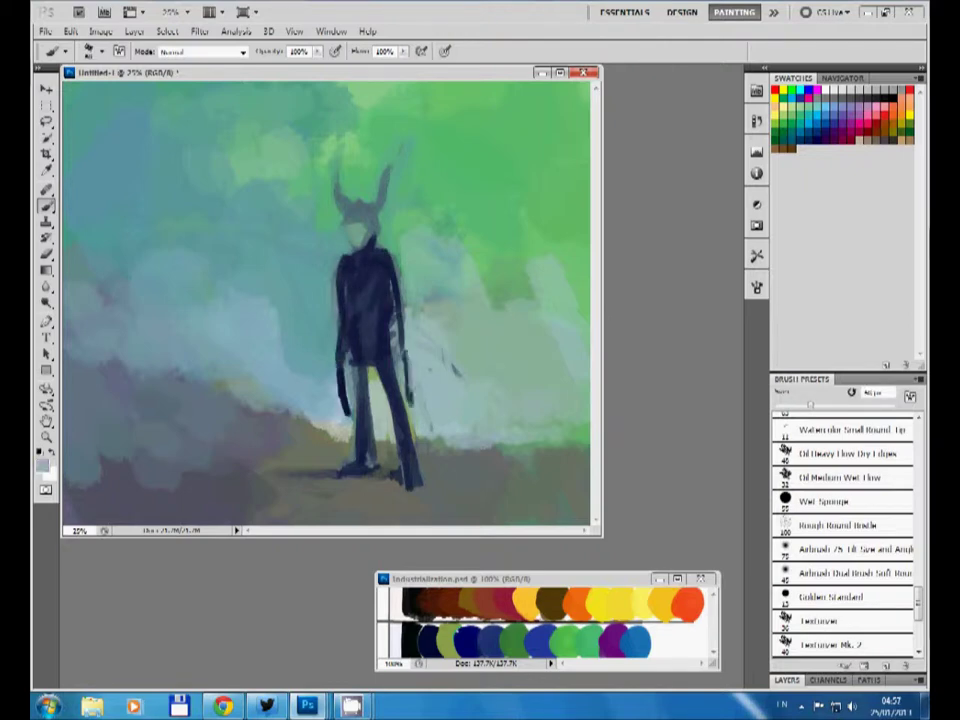
Step: Paint the head and face dark navy with two small horns
{"action": "left_click", "coordinate": [366, 246], "text": "alt"}
{"action": "left_click_drag", "start_coordinate": [360, 238], "coordinate": [370, 218]}
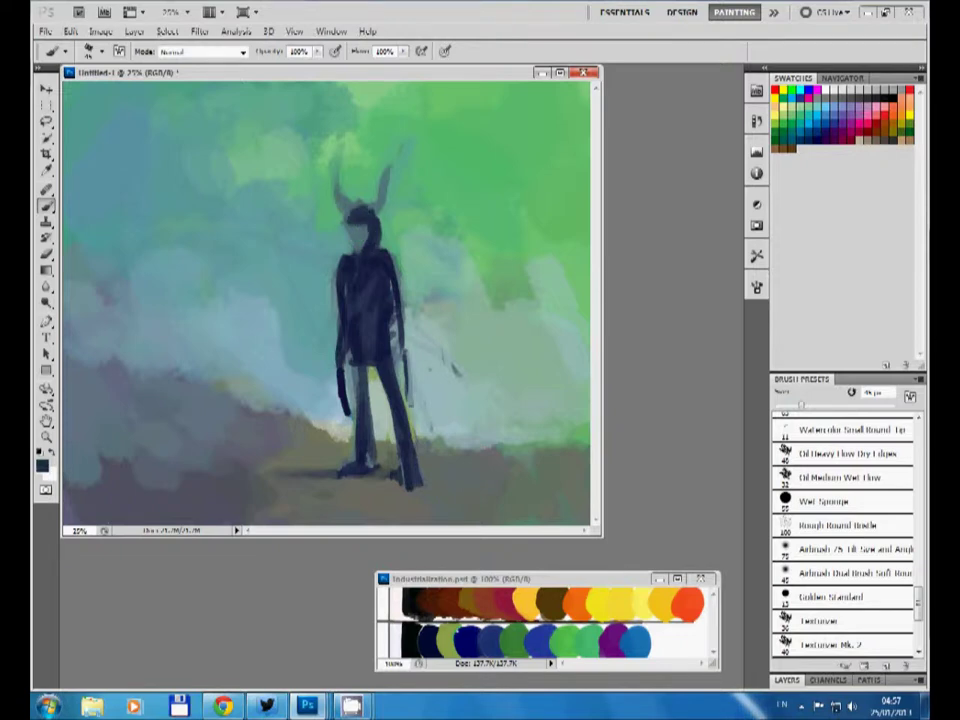
{"action": "left_click", "coordinate": [395, 175], "text": "alt"}
{"action": "mouse_move", "coordinate": [382, 168]}
{"action": "left_mouse_down"}
{"action": "mouse_move", "coordinate": [376, 208]}
{"action": "mouse_move", "coordinate": [350, 203]}
{"action": "left_mouse_up"}
{"action": "left_click", "coordinate": [365, 245], "text": "alt"}
{"action": "left_click_drag", "start_coordinate": [375, 214], "coordinate": [379, 202]}
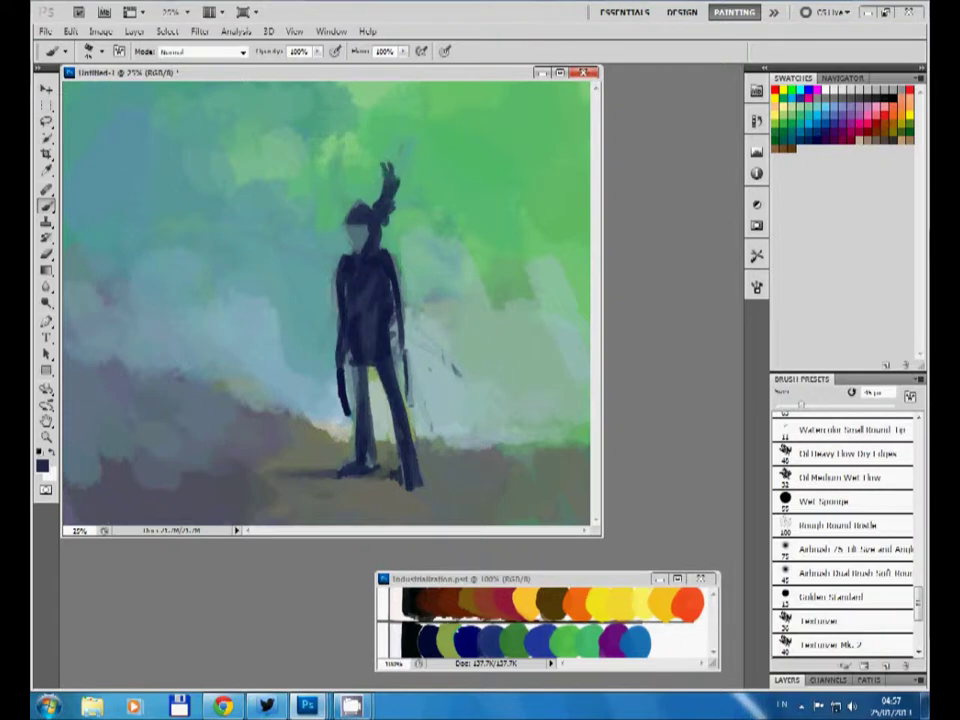
{"action": "left_click_drag", "start_coordinate": [352, 226], "coordinate": [358, 242]}
Step: Reselect Texturizer Mk. 2 and paint the horns out with background green
{"action": "key", "text": "shift+period"}
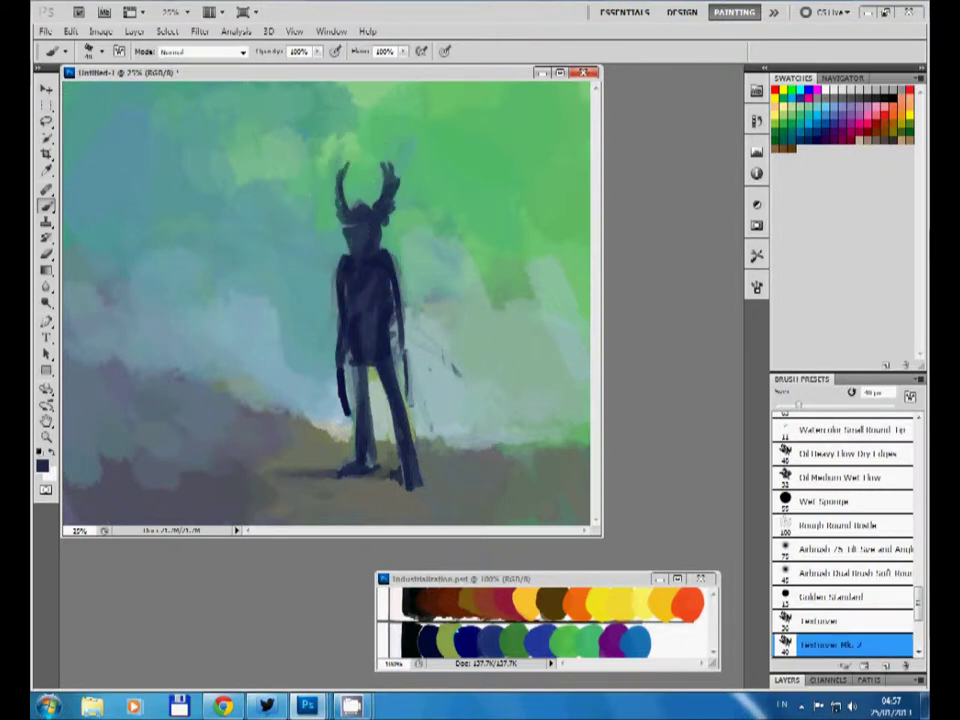
{"action": "left_click", "coordinate": [410, 150], "text": "alt"}
{"action": "left_click_drag", "start_coordinate": [342, 165], "coordinate": [350, 205]}
{"action": "left_click_drag", "start_coordinate": [386, 160], "coordinate": [385, 225]}
{"action": "left_click", "coordinate": [370, 290], "text": "alt"}
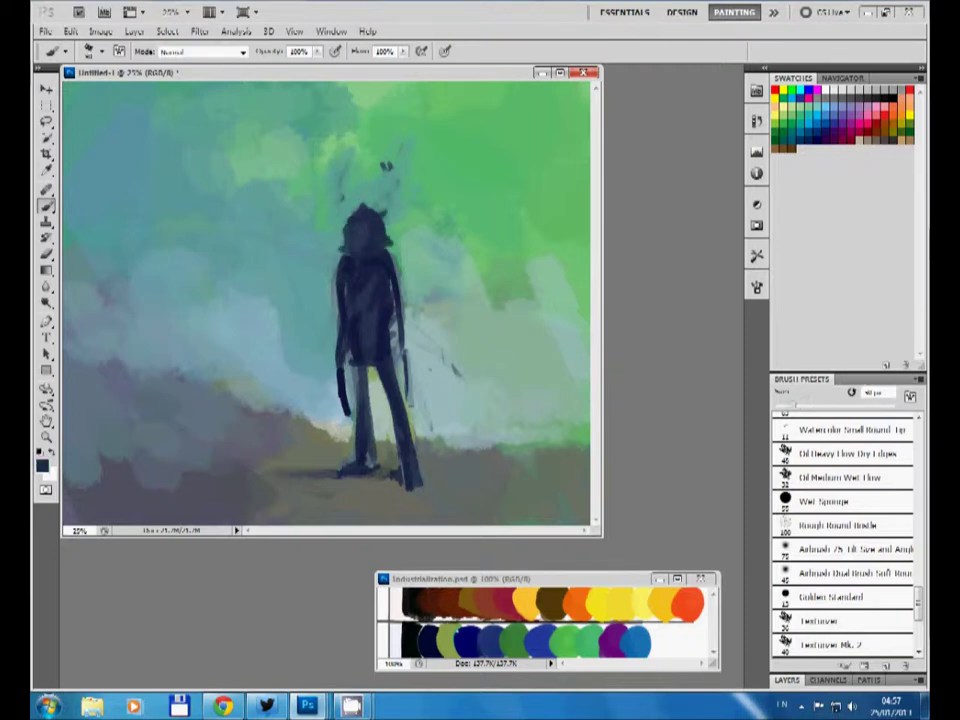
Step: Add light grey-green highlights to the figure's shoulders, torso and side
{"action": "left_click", "coordinate": [377, 232], "text": "alt"}
{"action": "left_click_drag", "start_coordinate": [340, 258], "coordinate": [345, 298]}
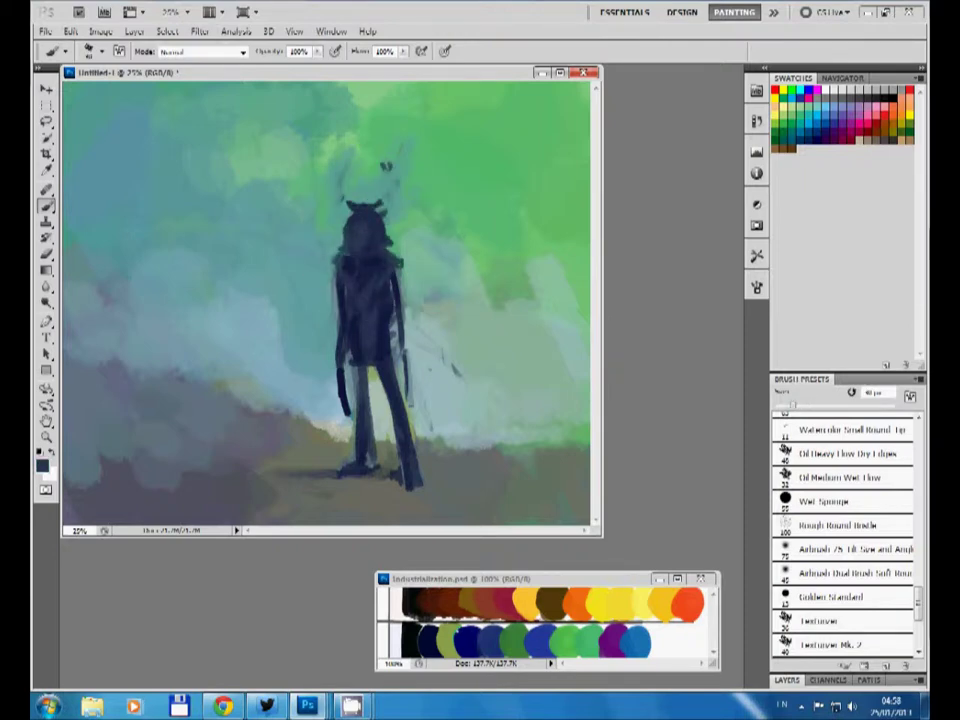
{"action": "left_click_drag", "start_coordinate": [392, 262], "coordinate": [400, 300]}
{"action": "left_click_drag", "start_coordinate": [340, 285], "coordinate": [343, 405]}
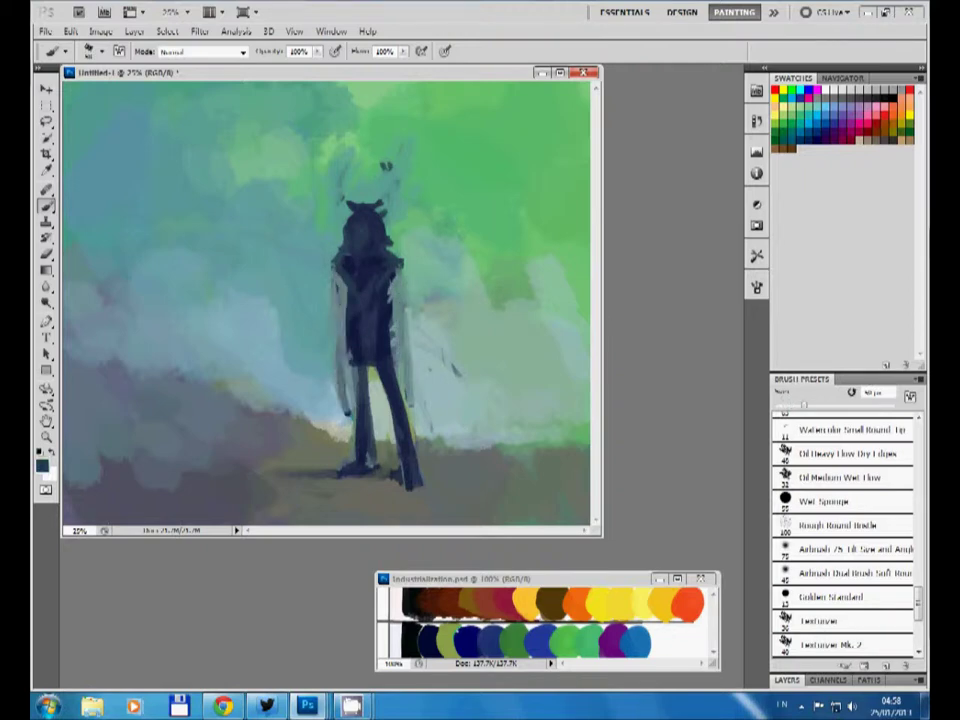
Step: Paint two dark swords at the hip and firm up the torso and left leg
{"action": "left_click", "coordinate": [365, 300], "text": "alt"}
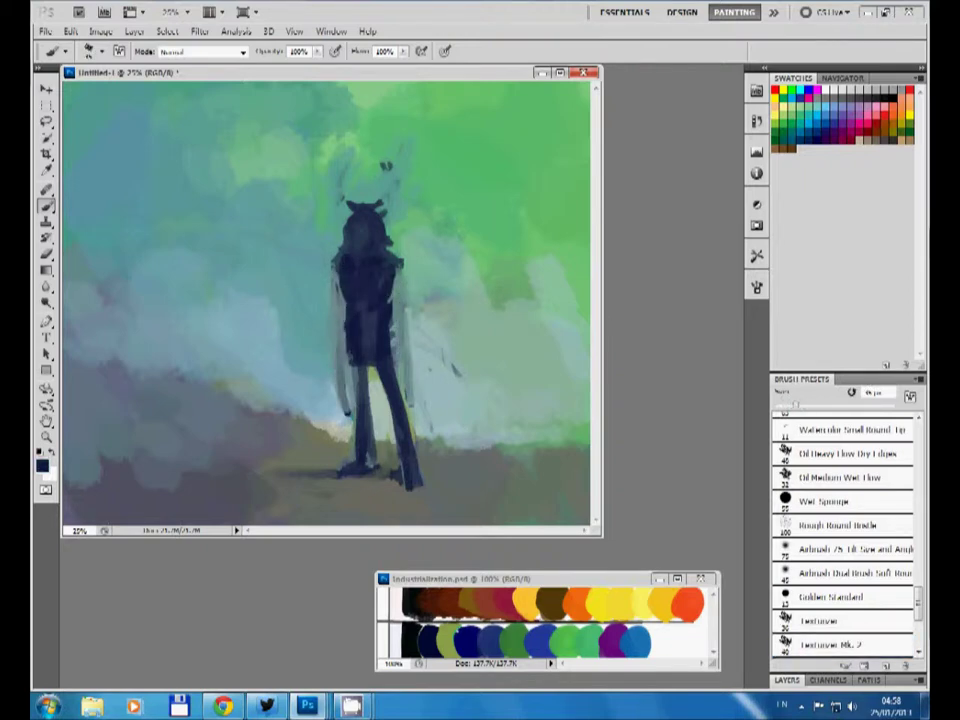
{"action": "left_click_drag", "start_coordinate": [392, 333], "coordinate": [449, 381]}
{"action": "left_click_drag", "start_coordinate": [395, 322], "coordinate": [448, 354]}
{"action": "left_click", "coordinate": [855, 644]}
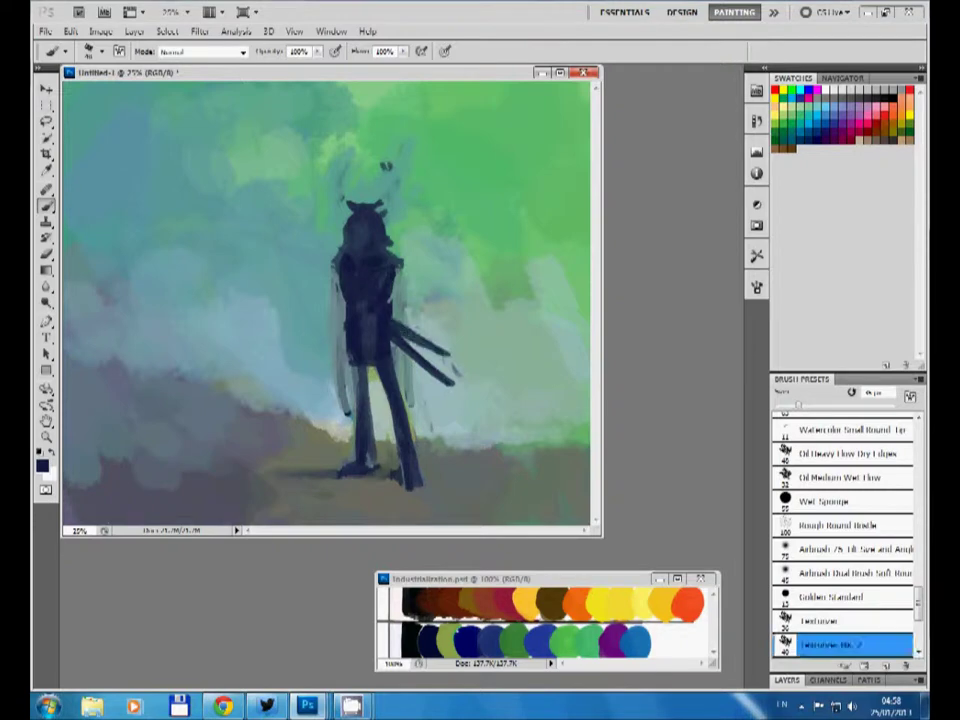
{"action": "left_click_drag", "start_coordinate": [398, 260], "coordinate": [404, 304]}
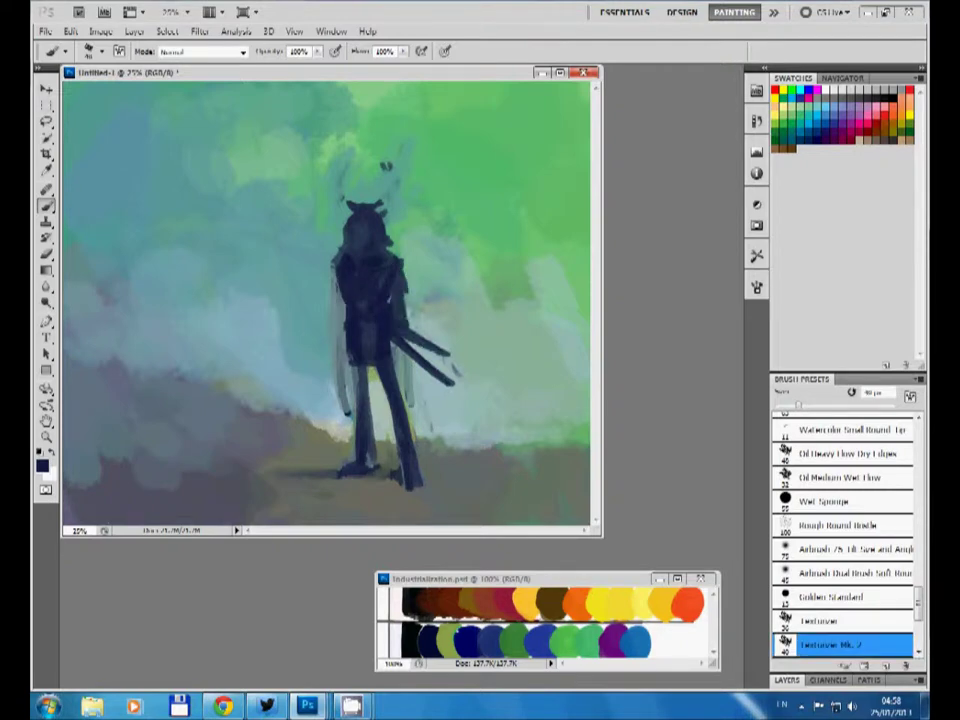
{"action": "left_click_drag", "start_coordinate": [345, 325], "coordinate": [354, 460]}
{"action": "left_click_drag", "start_coordinate": [350, 400], "coordinate": [352, 465]}
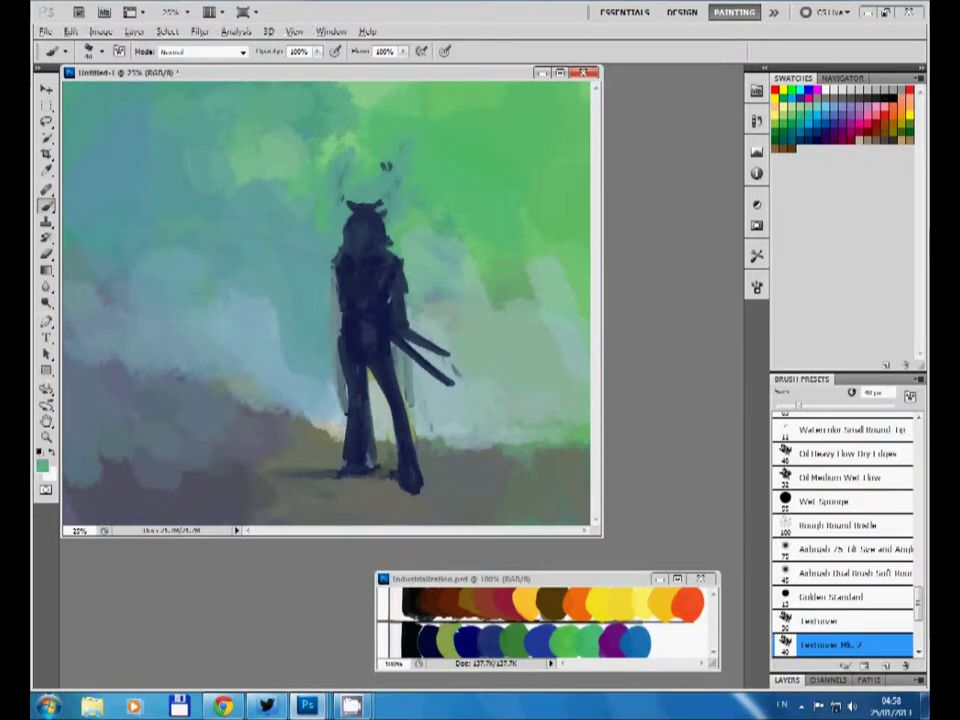
Step: Darken the figure's right shoulder and the left edge of torso and hip
{"action": "left_click", "coordinate": [365, 280], "text": "alt"}
{"action": "left_click", "coordinate": [256, 170], "text": "alt"}
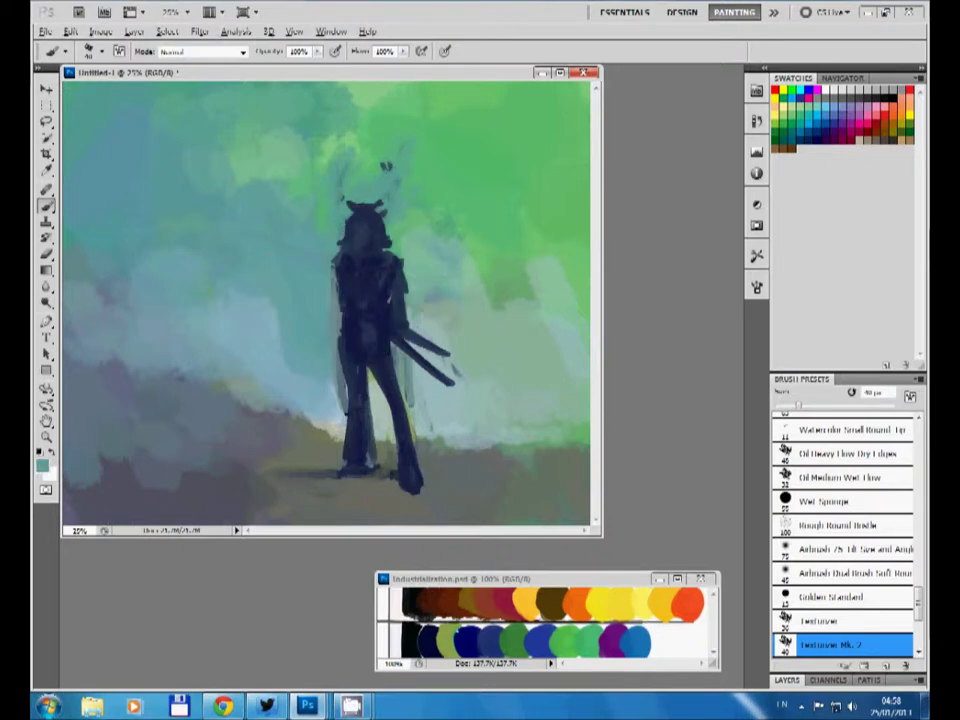
{"action": "left_click", "coordinate": [365, 280], "text": "alt"}
{"action": "left_click_drag", "start_coordinate": [396, 250], "coordinate": [406, 270]}
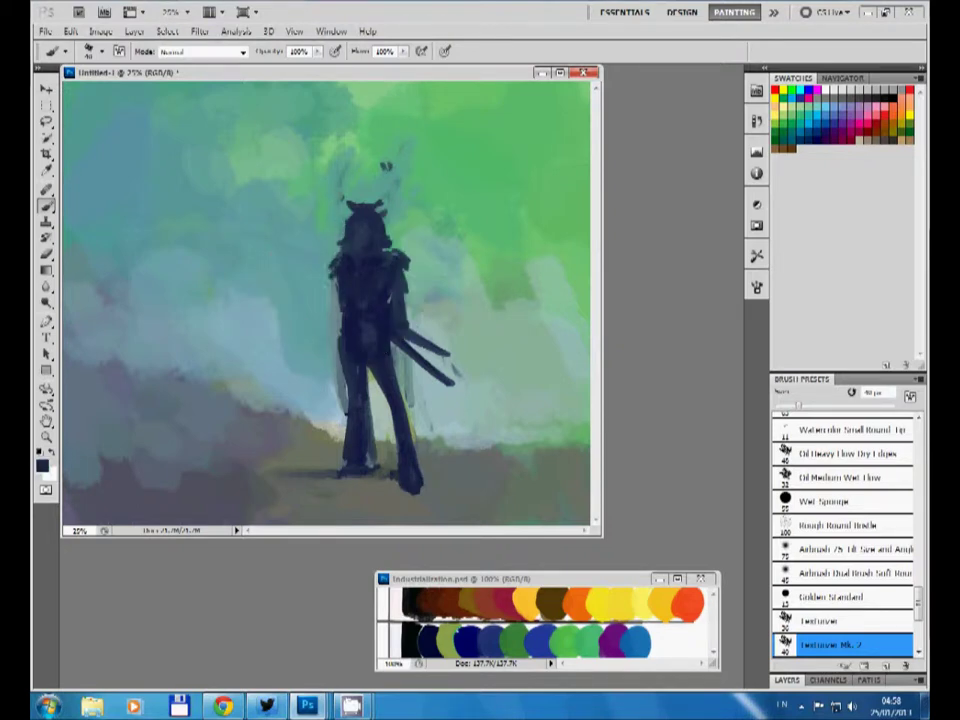
{"action": "left_click_drag", "start_coordinate": [336, 255], "coordinate": [338, 320]}
Step: Dab light grey-blue on the hill and mark a pale face under the helmet
{"action": "left_click", "coordinate": [283, 410], "text": "alt"}
{"action": "mouse_move", "coordinate": [284, 412]}
{"action": "left_mouse_down"}
{"action": "mouse_move", "coordinate": [282, 380]}
{"action": "mouse_move", "coordinate": [243, 377]}
{"action": "left_mouse_up"}
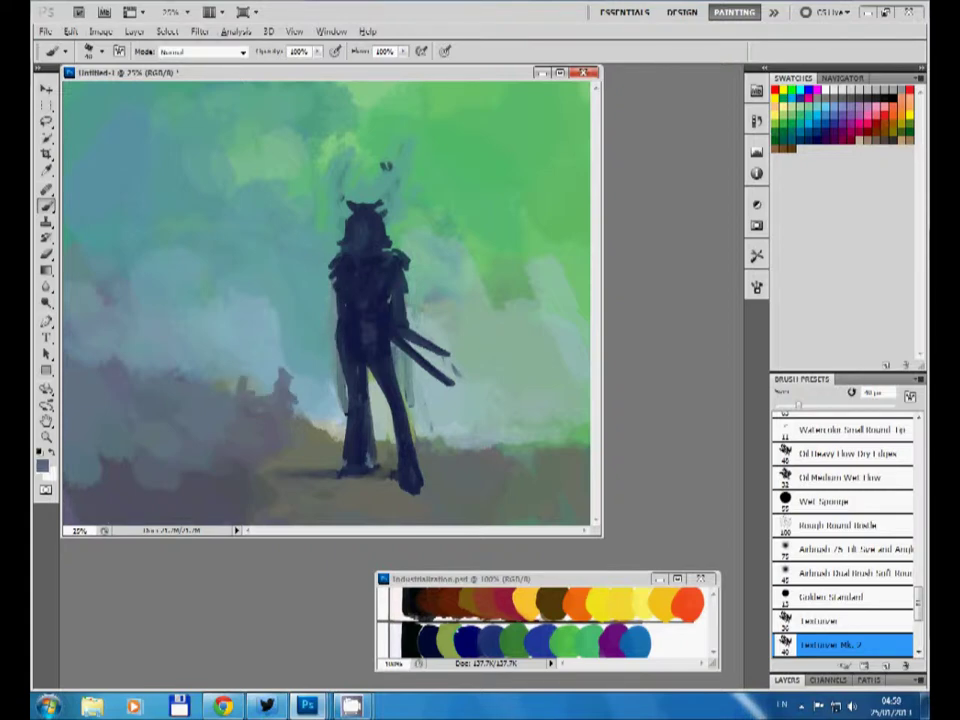
{"action": "left_click", "coordinate": [371, 169], "text": "alt"}
{"action": "left_click_drag", "start_coordinate": [360, 224], "coordinate": [360, 248]}
{"action": "left_click", "coordinate": [364, 226], "text": "alt"}
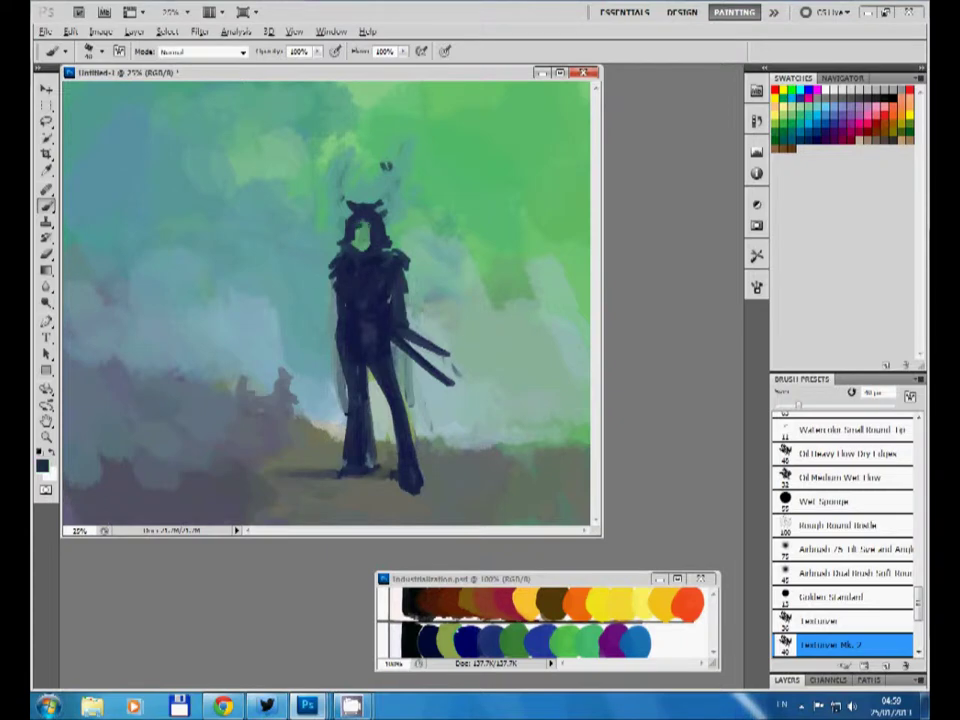
Step: Paint magenta armour over the samurai's chest and down the lower torso and leg
{"action": "left_click", "coordinate": [612, 637], "text": "alt"}
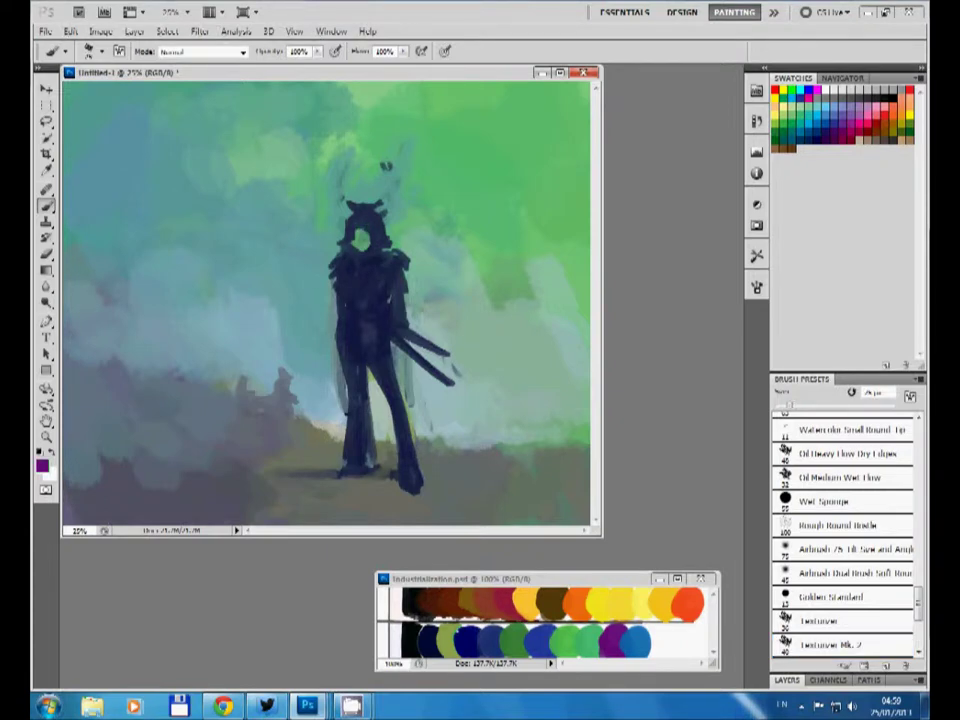
{"action": "mouse_move", "coordinate": [372, 268]}
{"action": "left_mouse_down"}
{"action": "mouse_move", "coordinate": [380, 298]}
{"action": "mouse_move", "coordinate": [340, 288]}
{"action": "left_mouse_up"}
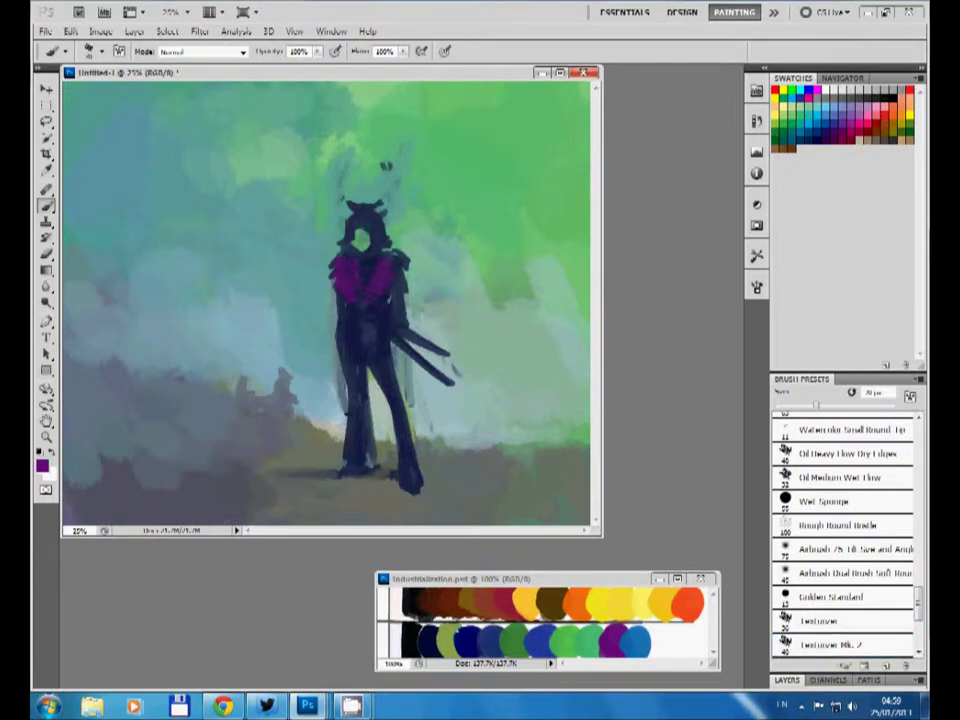
{"action": "left_click_drag", "start_coordinate": [384, 335], "coordinate": [400, 380]}
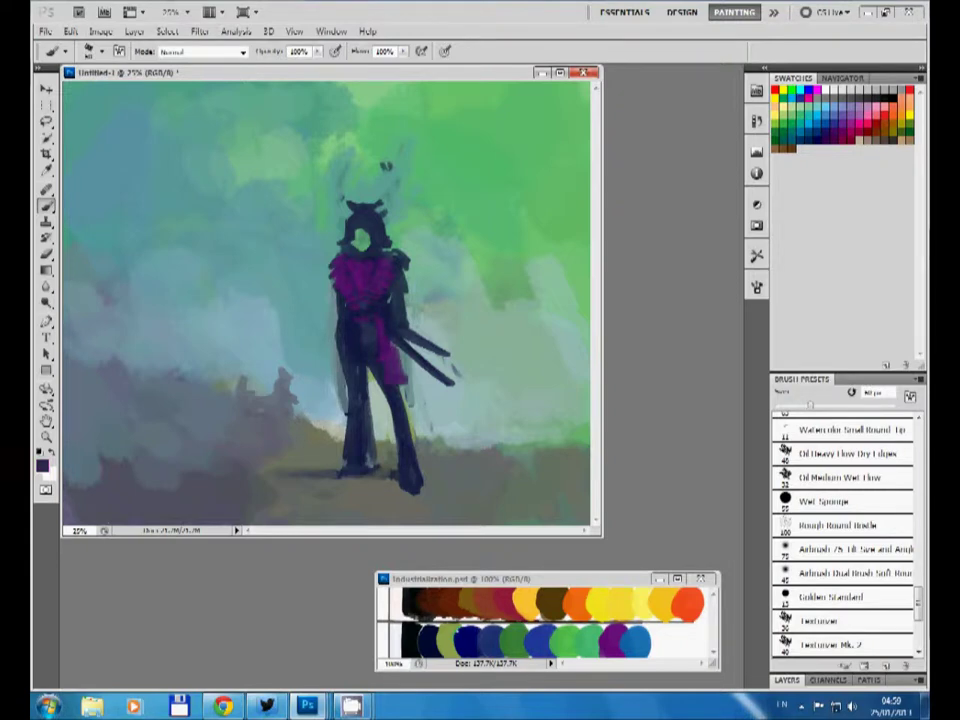
Step: Rework the figure's left side, legs and lower torso in dark navy and grey
{"action": "left_click", "coordinate": [372, 378], "text": "alt"}
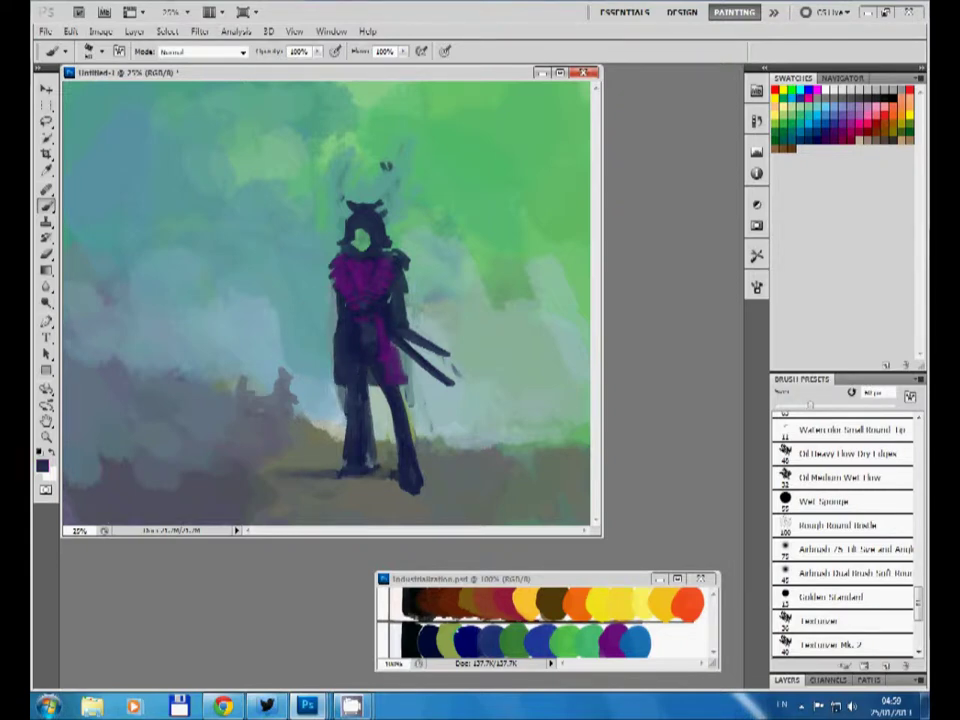
{"action": "left_click_drag", "start_coordinate": [340, 290], "coordinate": [345, 410]}
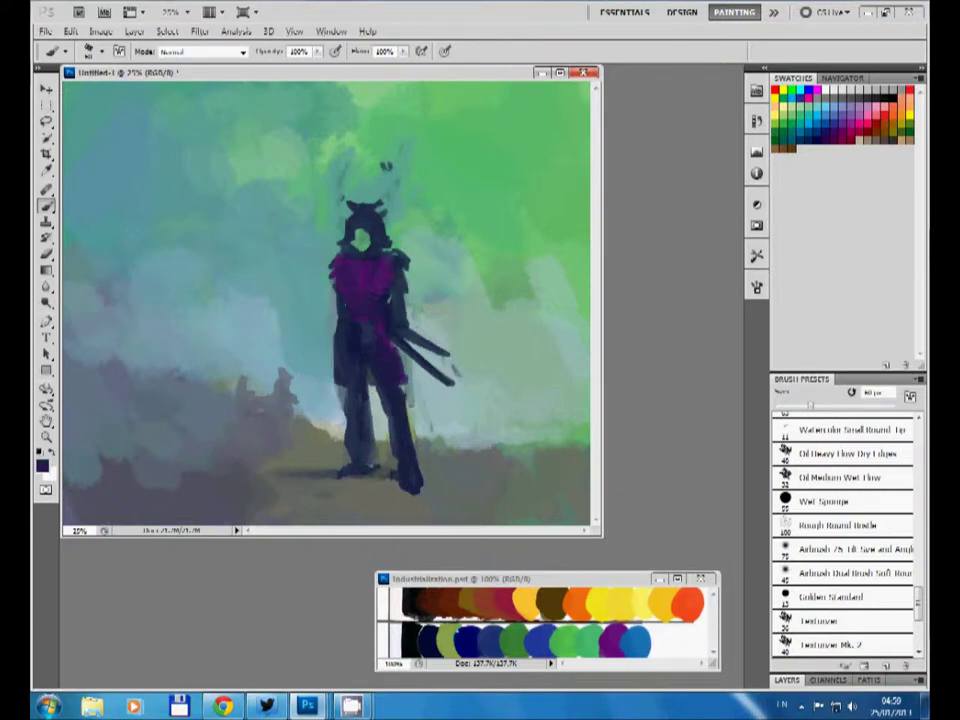
{"action": "left_click_drag", "start_coordinate": [376, 320], "coordinate": [378, 362]}
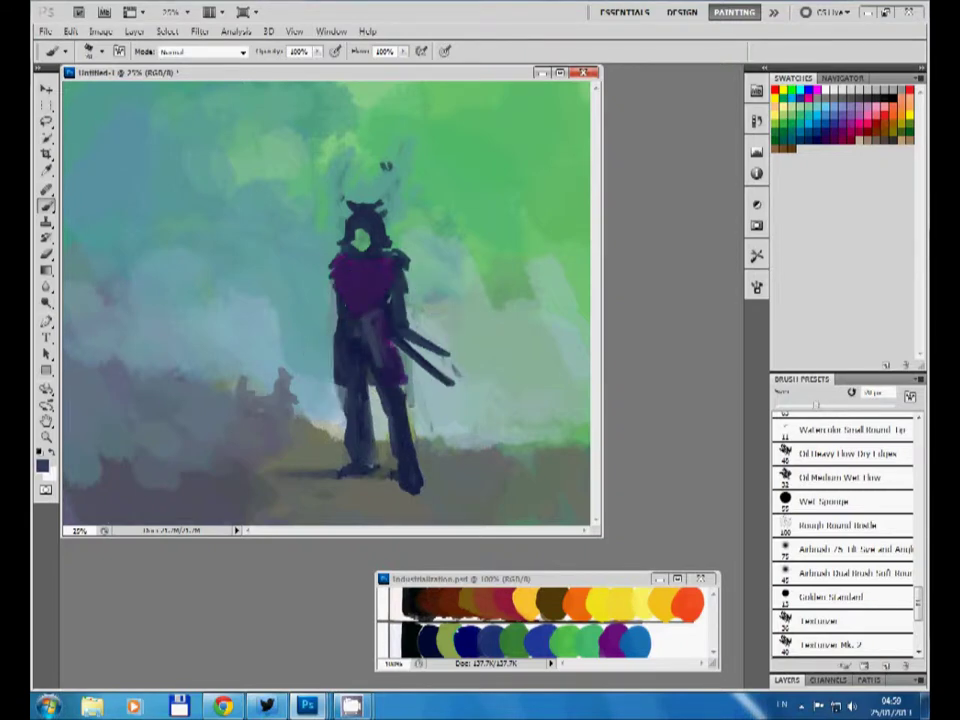
{"action": "left_click_drag", "start_coordinate": [365, 285], "coordinate": [370, 305]}
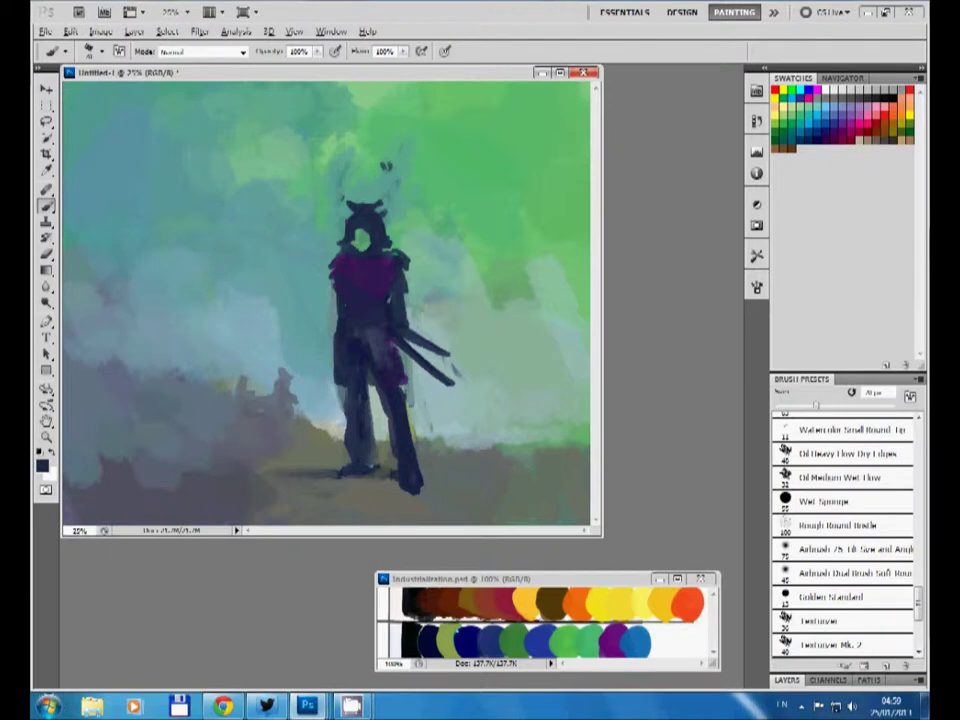
Step: Paint a dark blue arm across the body ending in a light hand
{"action": "left_click", "coordinate": [440, 300], "text": "alt"}
{"action": "left_click", "coordinate": [333, 285], "text": "alt"}
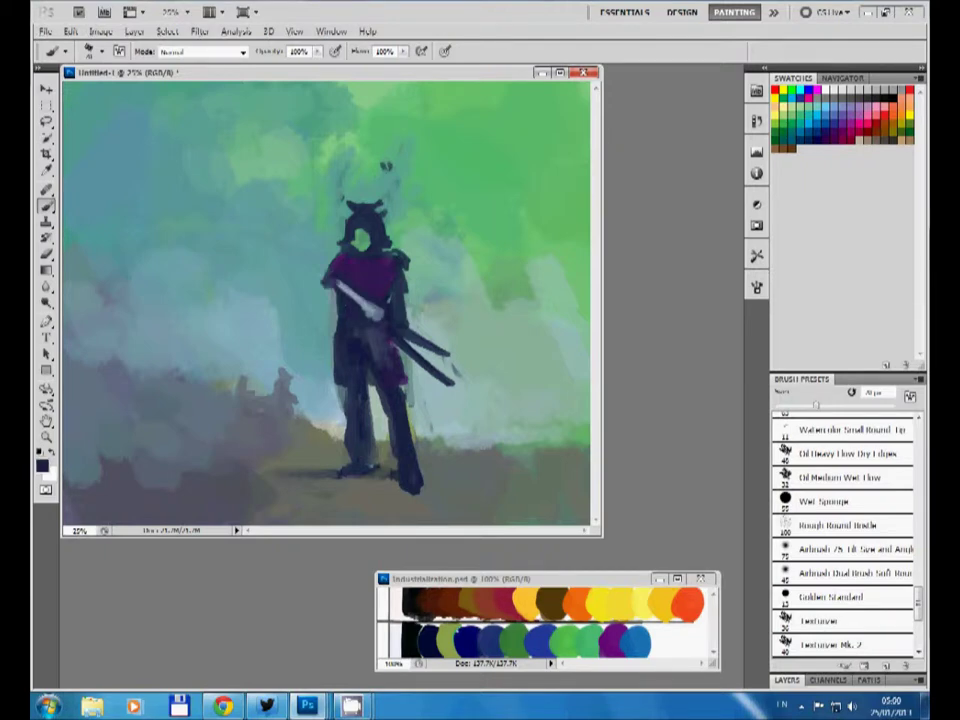
{"action": "mouse_move", "coordinate": [322, 278]}
{"action": "left_mouse_down"}
{"action": "mouse_move", "coordinate": [374, 312]}
{"action": "mouse_move", "coordinate": [386, 345]}
{"action": "left_mouse_up"}
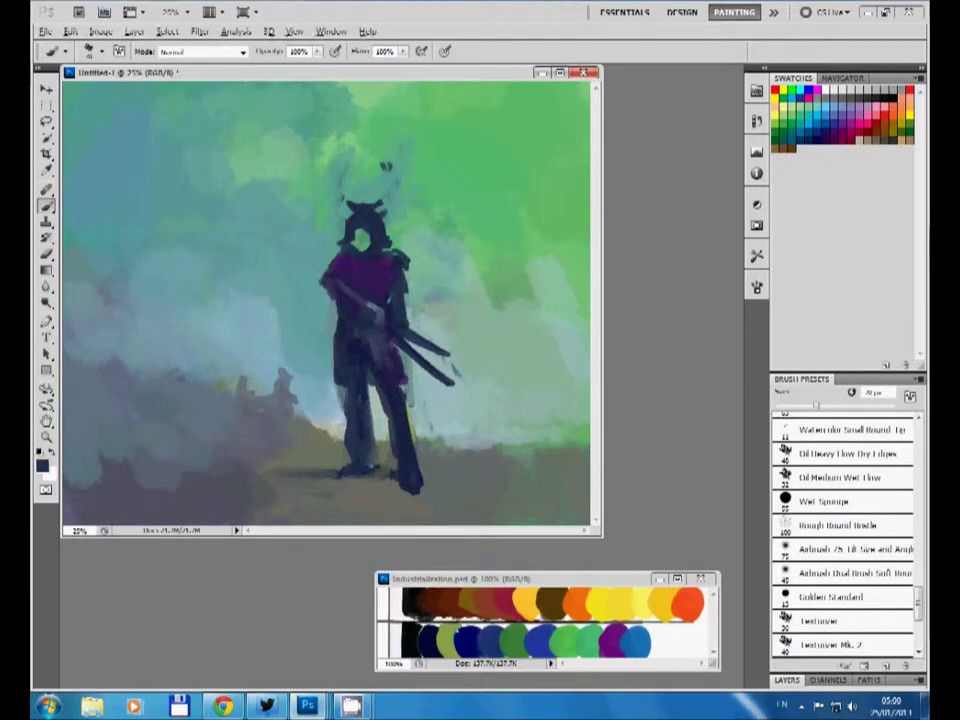
Step: Light the right shoulder plate with a sampled pale colour and dab green onto the face
{"action": "left_click", "coordinate": [380, 301], "text": "alt"}
{"action": "left_click_drag", "start_coordinate": [400, 255], "coordinate": [392, 270]}
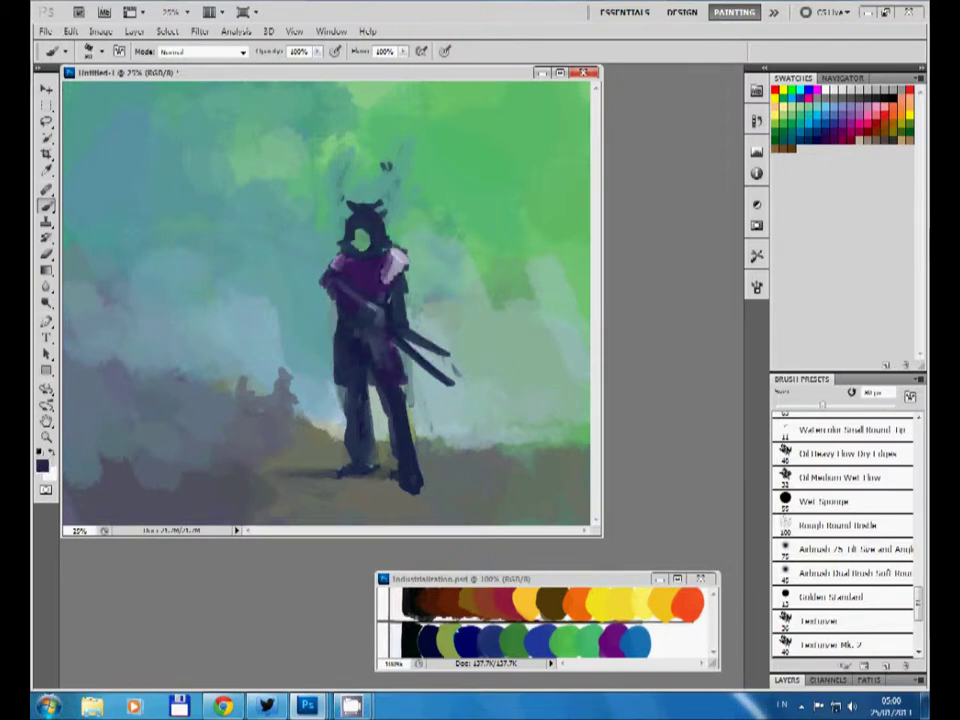
{"action": "left_click", "coordinate": [368, 278], "text": "alt"}
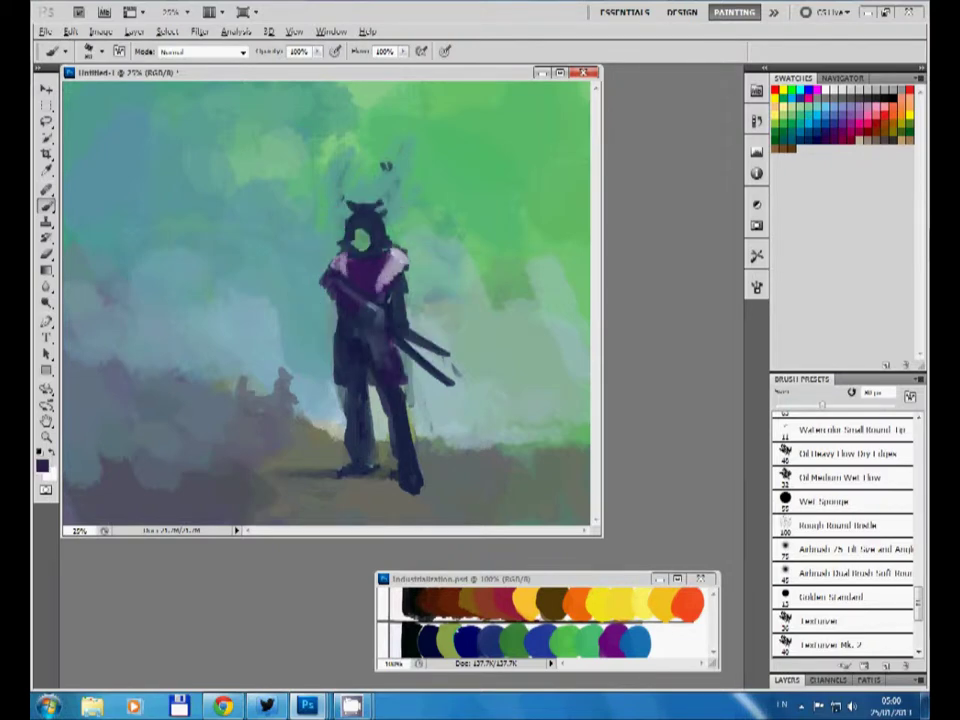
{"action": "left_click", "coordinate": [358, 240]}
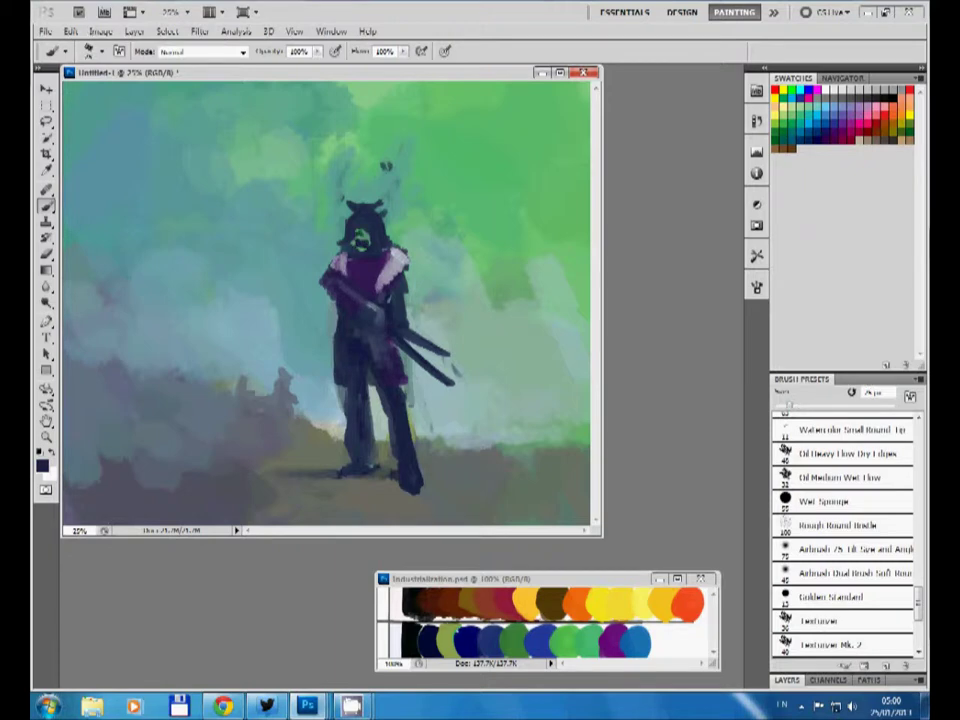
Step: Try lavender, green, teal and grey-blue swatches, settling on magenta-purple for the swords
{"action": "left_click", "coordinate": [272, 180], "text": "alt"}
{"action": "left_click", "coordinate": [271, 177], "text": "alt"}
{"action": "left_click", "coordinate": [271, 176], "text": "alt"}
{"action": "left_click", "coordinate": [200, 260], "text": "alt"}
{"action": "left_click", "coordinate": [395, 262], "text": "alt"}
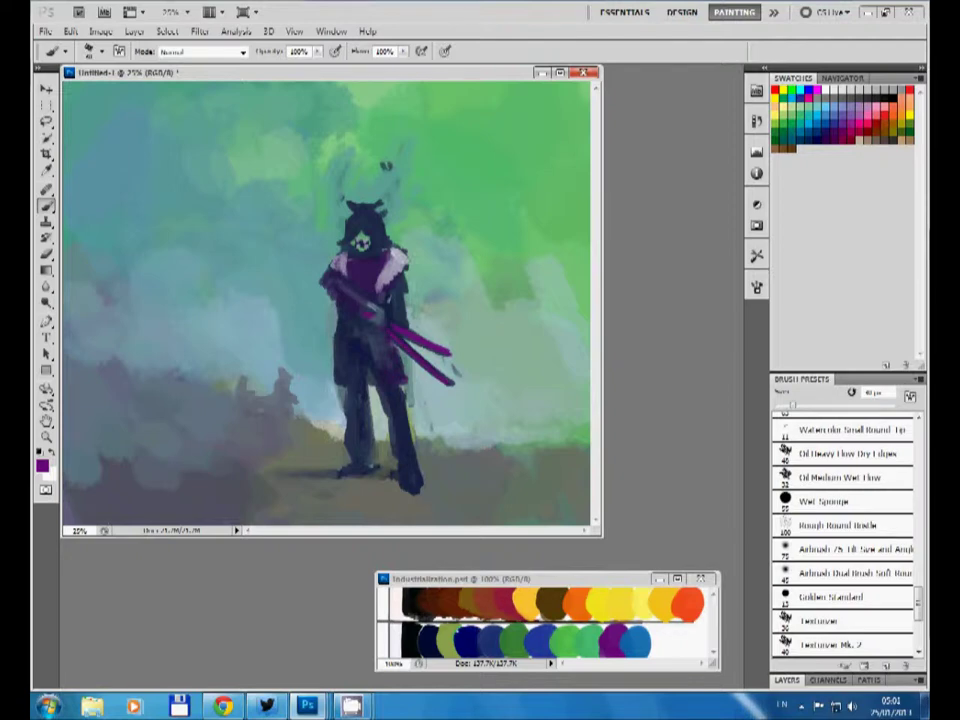
Step: Darken the right arm and hand with sampled navy, then paint the right shoulder magenta
{"action": "left_click", "coordinate": [310, 266], "text": "alt"}
{"action": "left_click_drag", "start_coordinate": [408, 298], "coordinate": [413, 328]}
{"action": "left_click", "coordinate": [345, 268], "text": "alt"}
{"action": "left_click_drag", "start_coordinate": [398, 256], "coordinate": [388, 288]}
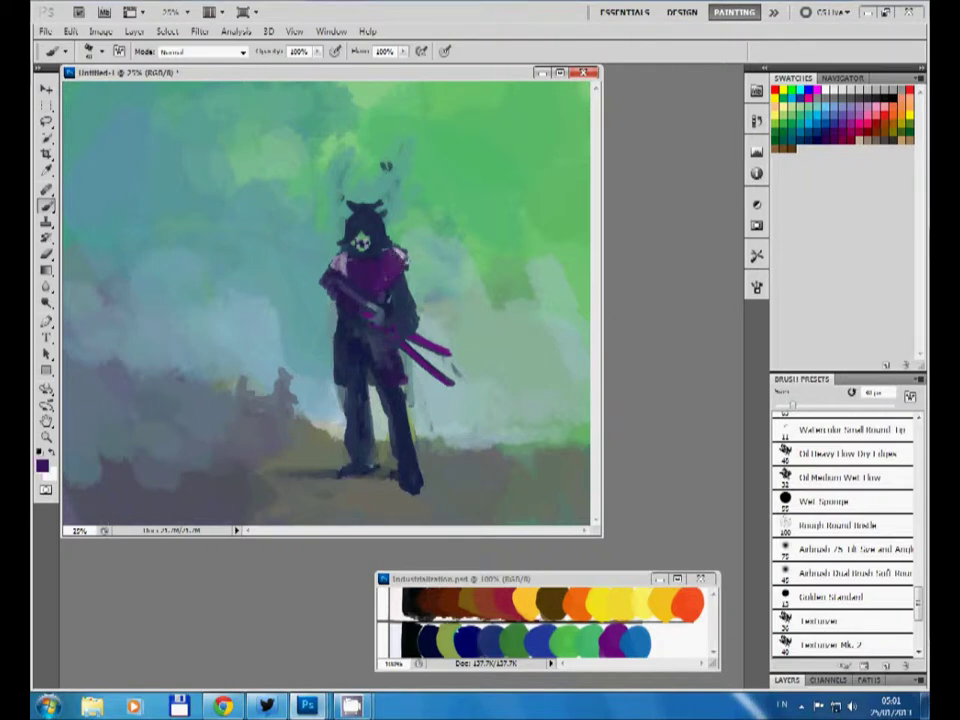
Step: Add light green strokes on the head with the rough textured brush
{"action": "left_click", "coordinate": [850, 645]}
{"action": "left_click", "coordinate": [440, 160], "text": "alt"}
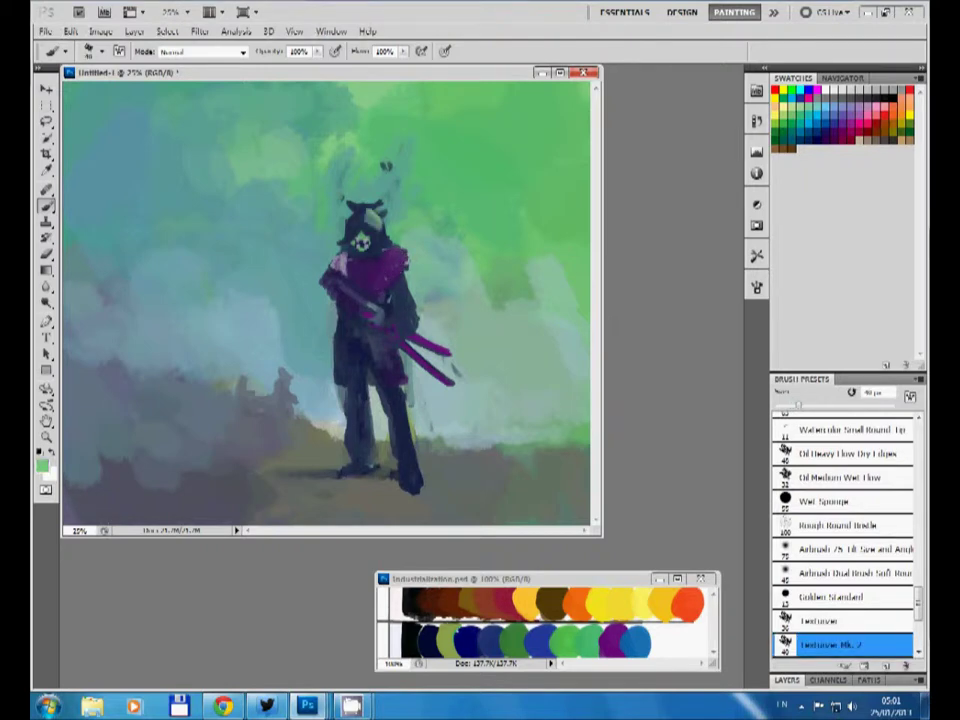
{"action": "left_click_drag", "start_coordinate": [362, 212], "coordinate": [382, 238]}
{"action": "left_click", "coordinate": [356, 208], "text": "alt"}
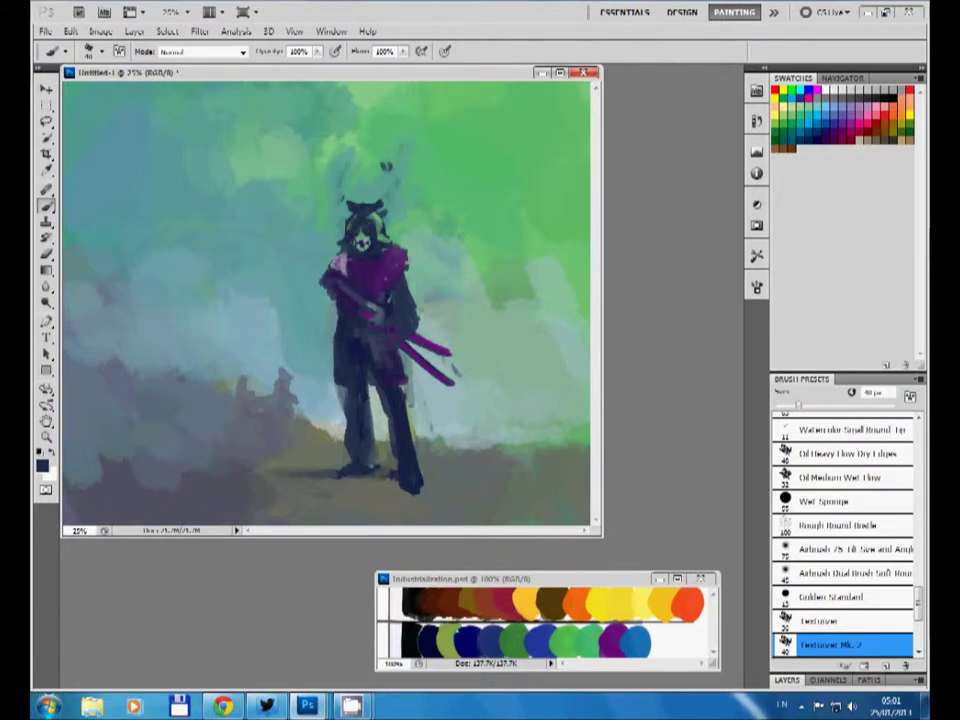
Step: Paint blue over the samurai's shoulder and down his right arm
{"action": "left_click", "coordinate": [470, 640], "text": "alt"}
{"action": "mouse_move", "coordinate": [390, 256]}
{"action": "left_mouse_down"}
{"action": "mouse_move", "coordinate": [403, 270]}
{"action": "mouse_move", "coordinate": [410, 328]}
{"action": "left_mouse_up"}
{"action": "left_click", "coordinate": [400, 262], "text": "alt"}
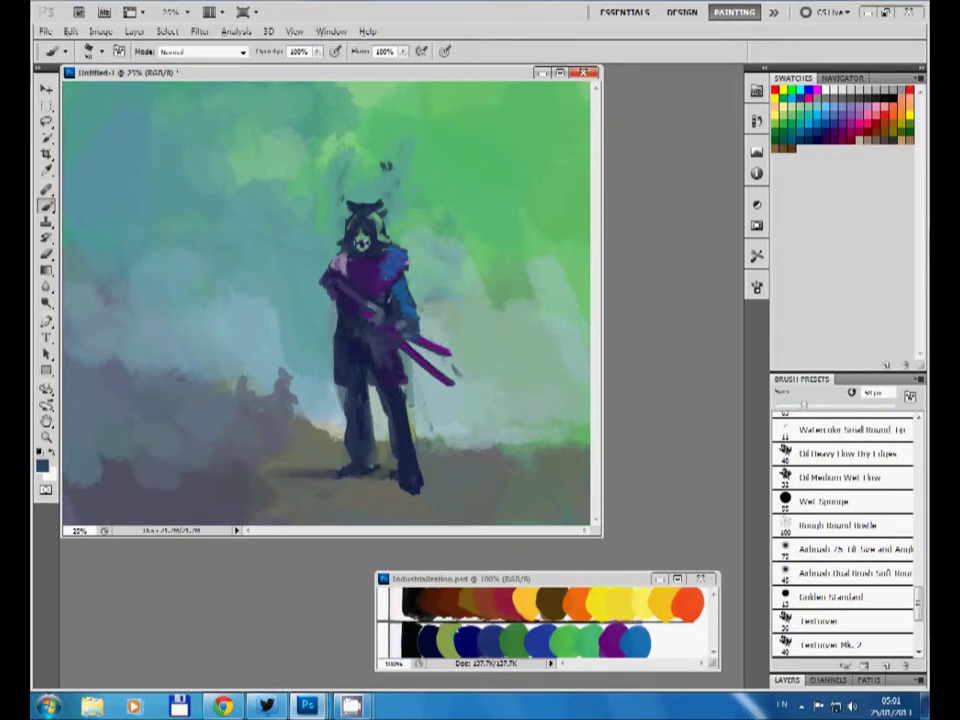
Step: Repaint the chest and hips in sampled blue, then block a dark rock silhouette with a spire on the left
{"action": "left_click", "coordinate": [347, 303], "text": "alt"}
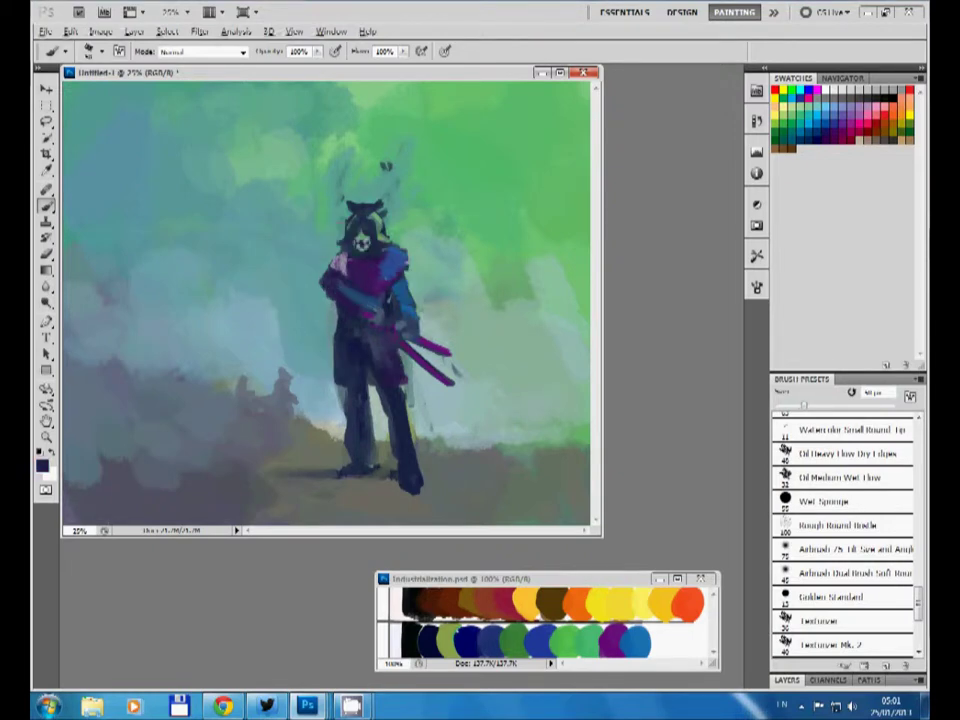
{"action": "left_click", "coordinate": [356, 262], "text": "alt"}
{"action": "mouse_move", "coordinate": [333, 258]}
{"action": "left_mouse_down"}
{"action": "mouse_move", "coordinate": [395, 268]}
{"action": "mouse_move", "coordinate": [377, 272]}
{"action": "left_mouse_up"}
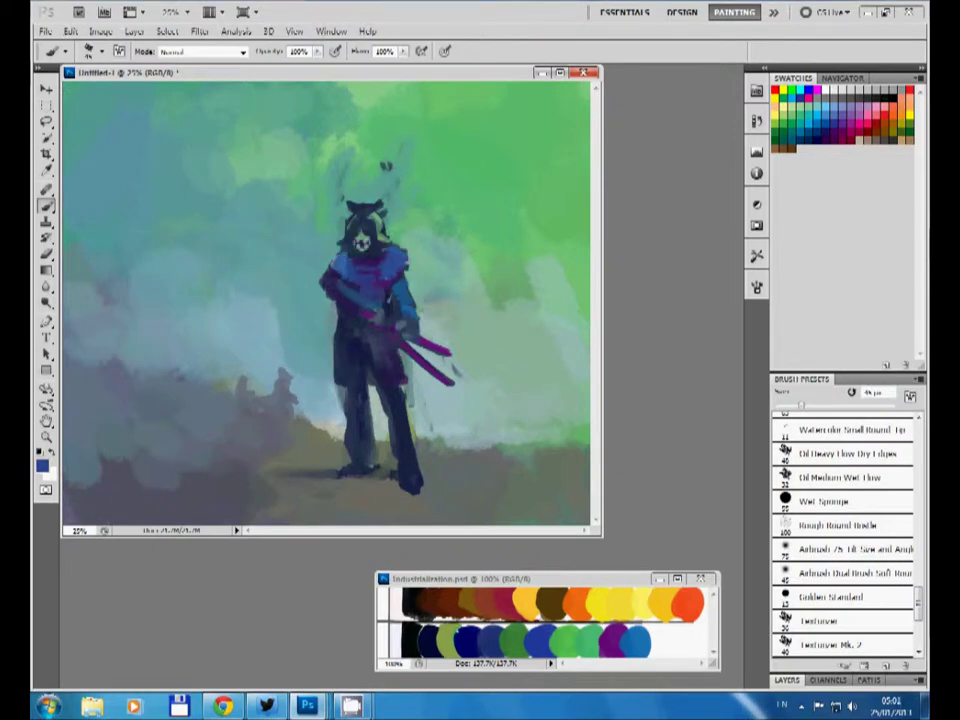
{"action": "left_click_drag", "start_coordinate": [335, 360], "coordinate": [405, 362]}
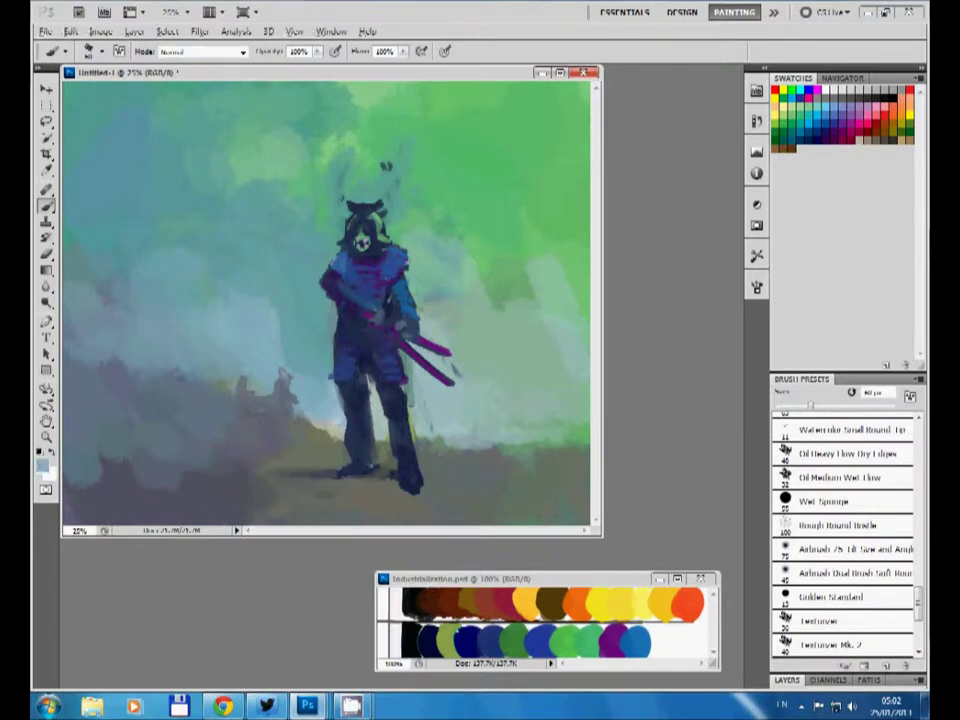
{"action": "left_click_drag", "start_coordinate": [250, 390], "coordinate": [272, 372]}
{"action": "mouse_move", "coordinate": [206, 365]}
{"action": "left_mouse_down"}
{"action": "mouse_move", "coordinate": [224, 326]}
{"action": "mouse_move", "coordinate": [246, 336]}
{"action": "mouse_move", "coordinate": [250, 372]}
{"action": "mouse_move", "coordinate": [276, 340]}
{"action": "left_mouse_up"}
Step: Shape the left silhouette into a domed, tiered pagoda with a left ledge and sharp peak
{"action": "mouse_move", "coordinate": [200, 332]}
{"action": "left_mouse_down"}
{"action": "mouse_move", "coordinate": [160, 350]}
{"action": "mouse_move", "coordinate": [176, 318]}
{"action": "mouse_move", "coordinate": [240, 312]}
{"action": "left_mouse_up"}
{"action": "left_click_drag", "start_coordinate": [165, 305], "coordinate": [200, 258]}
{"action": "left_click_drag", "start_coordinate": [200, 260], "coordinate": [238, 300]}
{"action": "left_click_drag", "start_coordinate": [170, 285], "coordinate": [230, 282]}
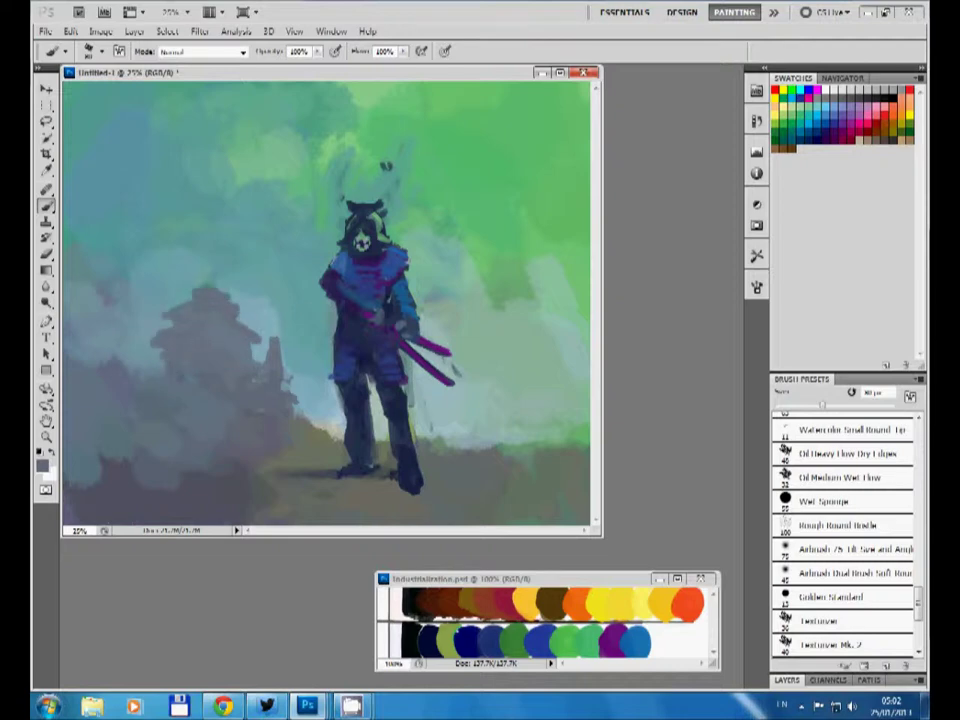
{"action": "left_click_drag", "start_coordinate": [175, 322], "coordinate": [118, 345]}
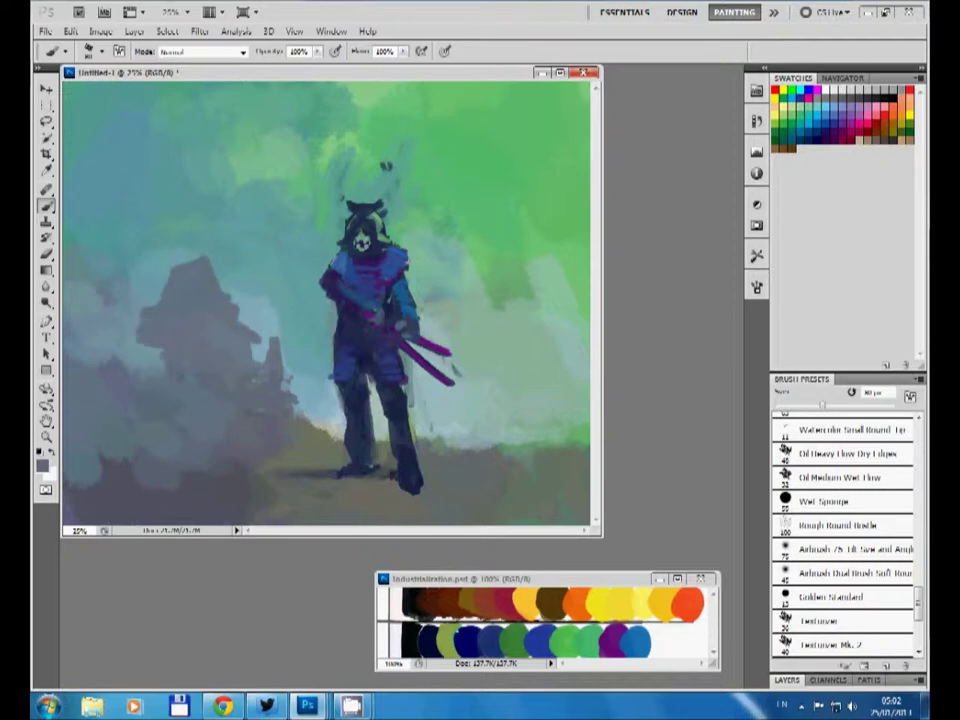
{"action": "left_click_drag", "start_coordinate": [180, 300], "coordinate": [235, 270]}
{"action": "left_click_drag", "start_coordinate": [112, 333], "coordinate": [135, 345]}
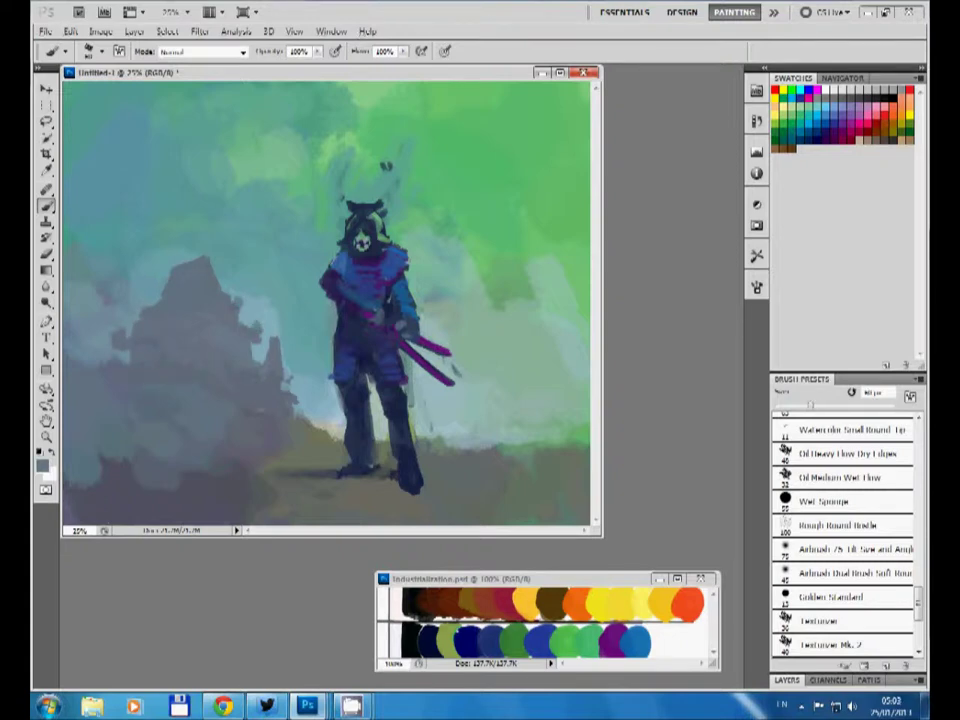
{"action": "left_click_drag", "start_coordinate": [185, 280], "coordinate": [200, 258]}
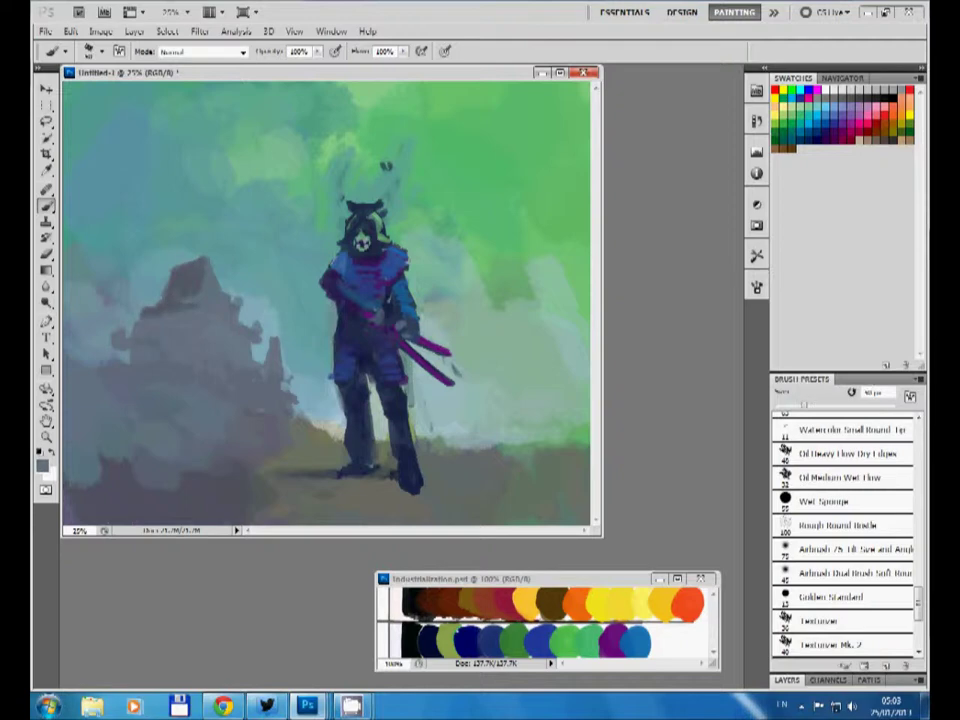
Step: Lay light blue haze over the pagoda base and darken its right edge with blue-grey
{"action": "mouse_move", "coordinate": [102, 246]}
{"action": "left_mouse_down"}
{"action": "mouse_move", "coordinate": [154, 236]}
{"action": "mouse_move", "coordinate": [101, 258]}
{"action": "mouse_move", "coordinate": [140, 262]}
{"action": "left_mouse_up"}
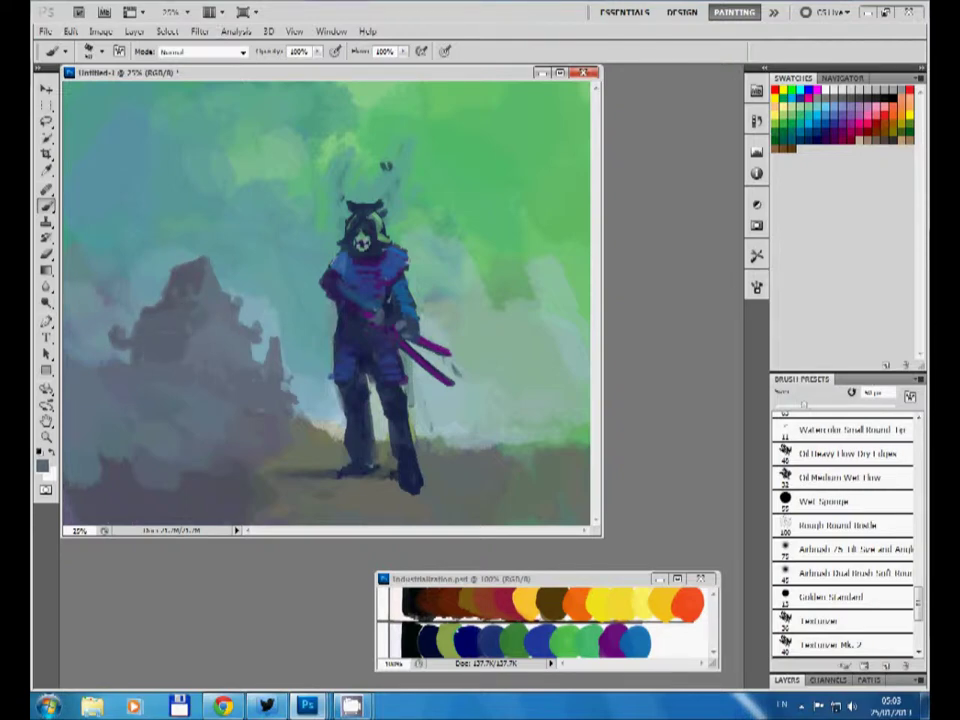
{"action": "left_click_drag", "start_coordinate": [134, 348], "coordinate": [210, 400]}
{"action": "left_click", "coordinate": [230, 330], "text": "alt"}
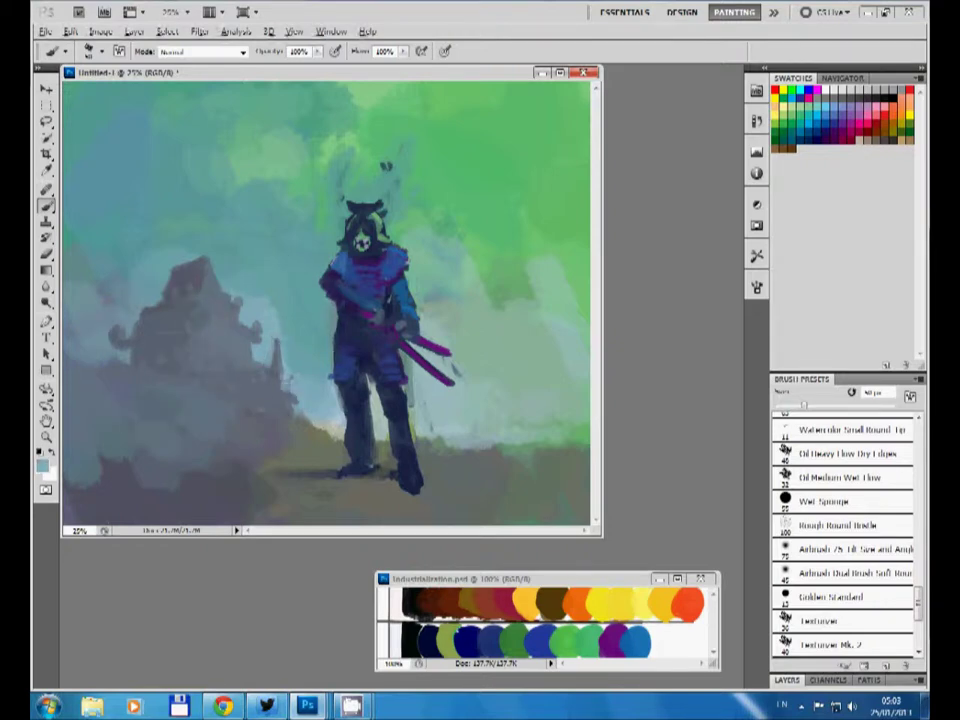
{"action": "left_click_drag", "start_coordinate": [281, 360], "coordinate": [288, 384]}
Step: Paint a dark grey-blue stroke at the canvas's left edge with the Texturizer Mk. 2 preset
{"action": "left_click", "coordinate": [840, 645]}
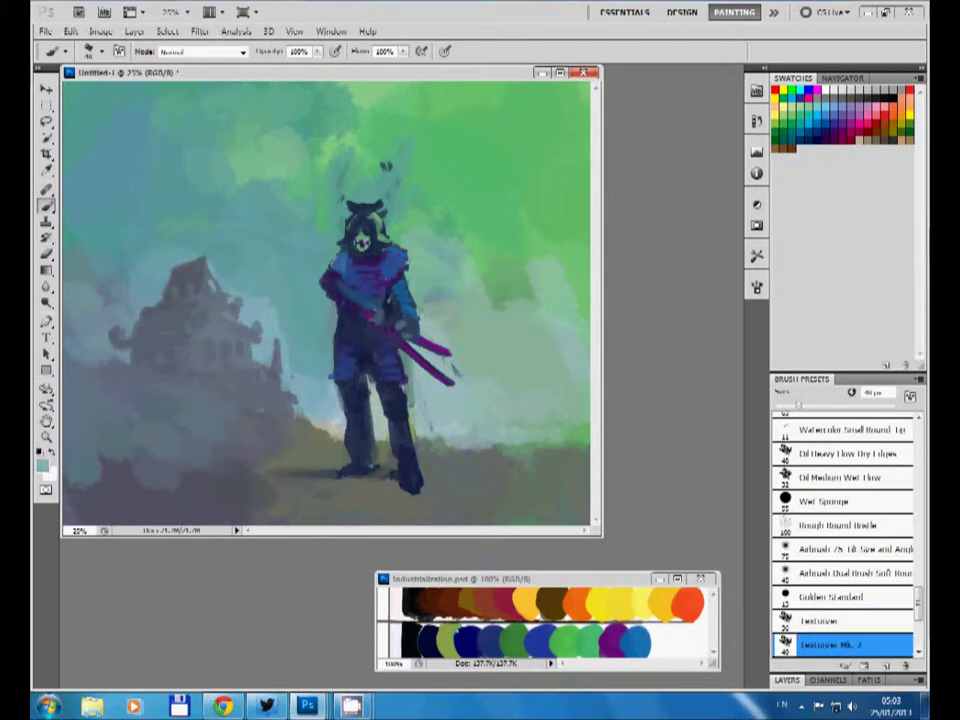
{"action": "left_click", "coordinate": [241, 370], "text": "alt"}
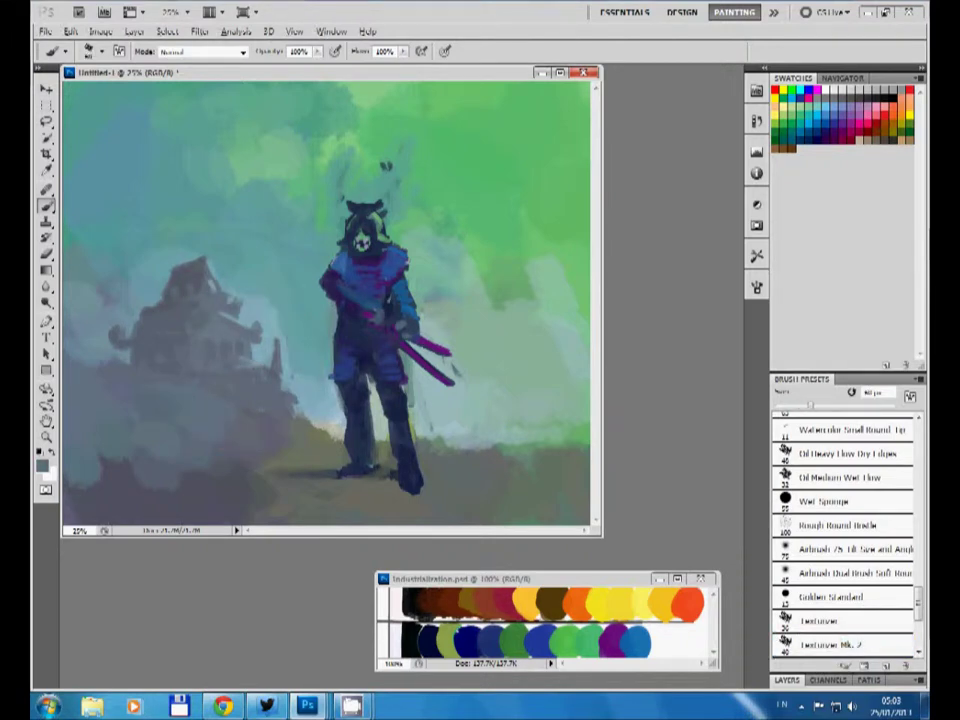
{"action": "mouse_move", "coordinate": [68, 305]}
{"action": "left_mouse_down"}
{"action": "mouse_move", "coordinate": [95, 283]}
{"action": "mouse_move", "coordinate": [82, 340]}
{"action": "left_mouse_up"}
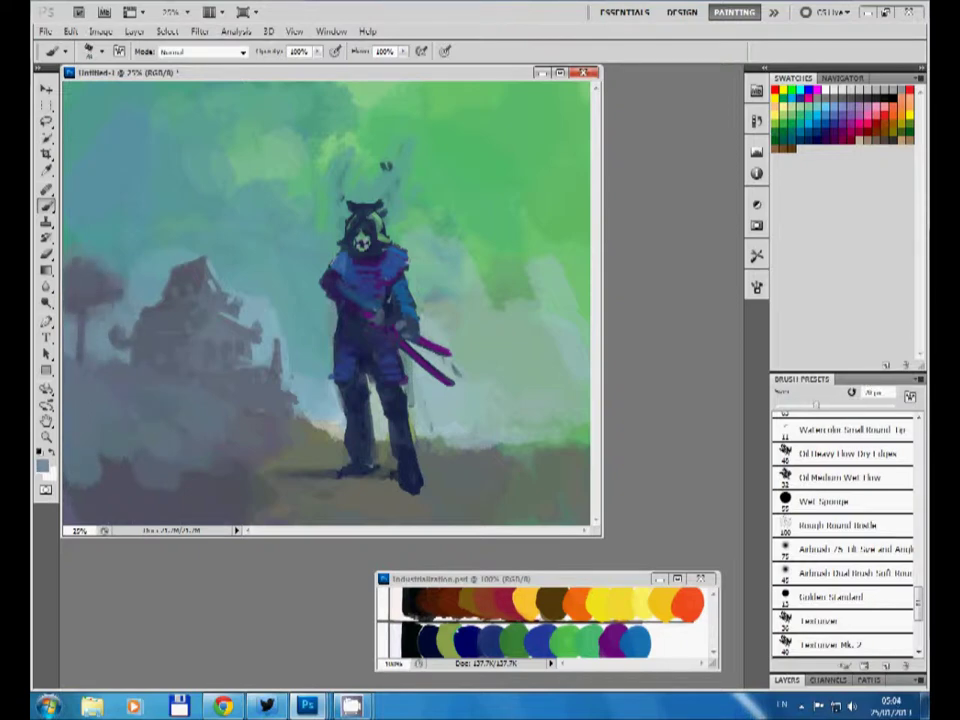
Step: Paint grey mist over the lower pagoda with an enlarged Texturizer Mk. 2 brush
{"action": "left_click", "coordinate": [119, 256], "text": "alt"}
{"action": "key", "text": "g"}
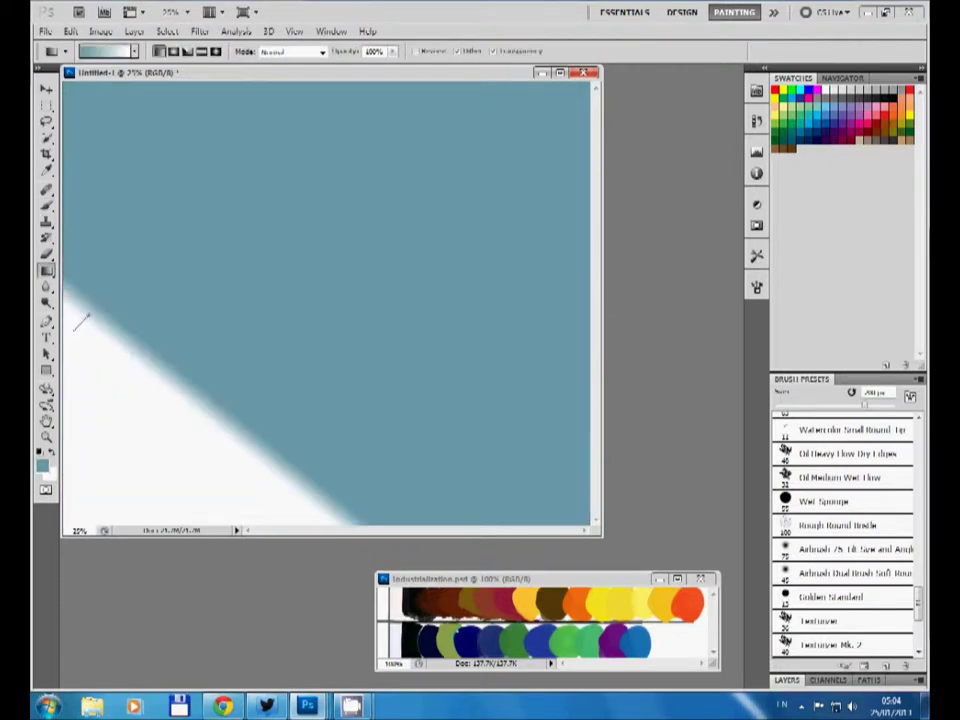
{"action": "key", "text": "b"}
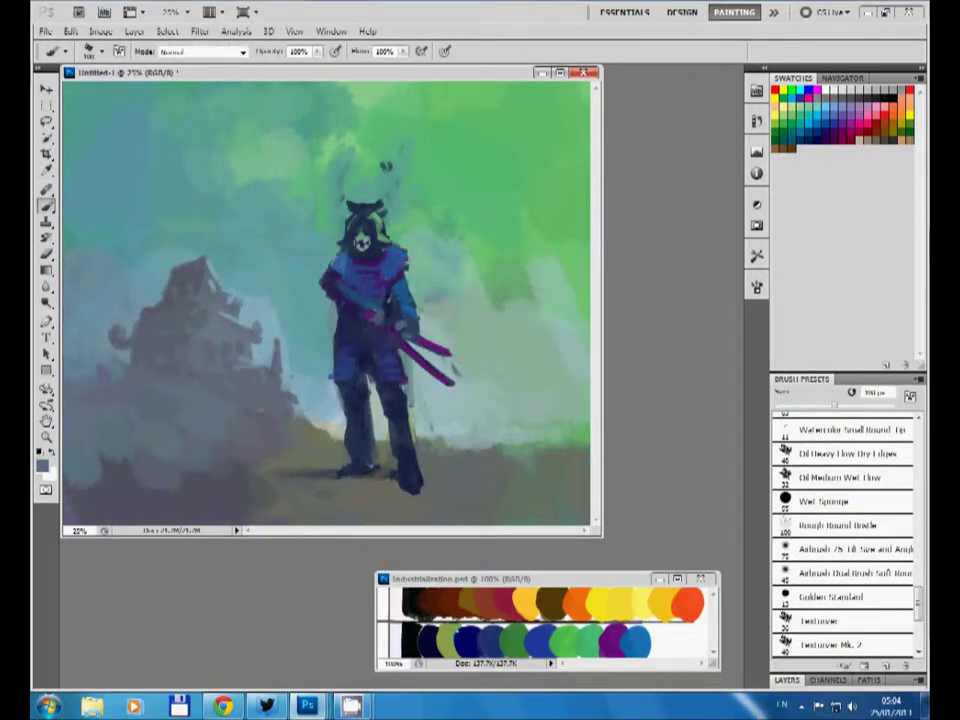
{"action": "left_click", "coordinate": [77, 268], "text": "alt"}
{"action": "left_click", "coordinate": [850, 644]}
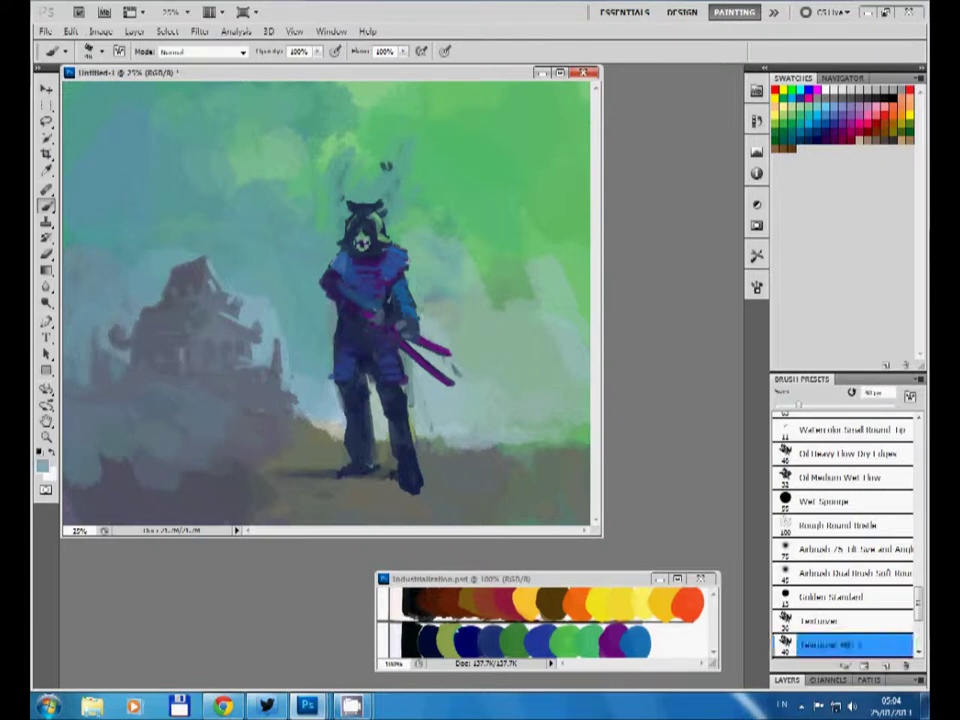
{"action": "key", "text": "bracketright"}
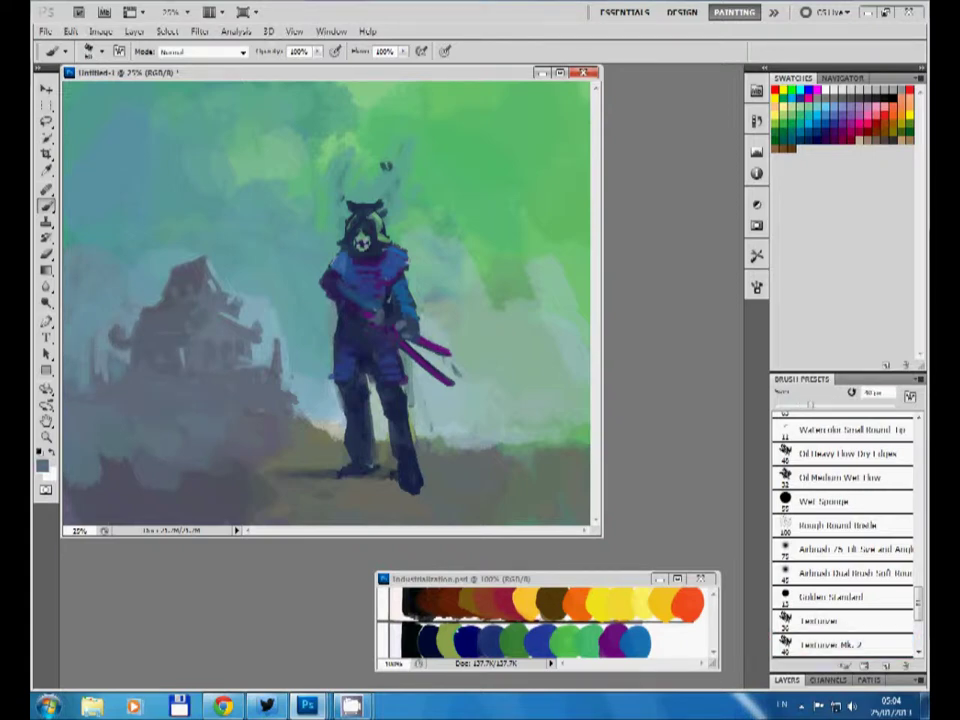
{"action": "key", "text": "bracketright"}
{"action": "key", "text": "bracketright"}
{"action": "key", "text": "bracketright"}
{"action": "left_click_drag", "start_coordinate": [165, 340], "coordinate": [245, 318]}
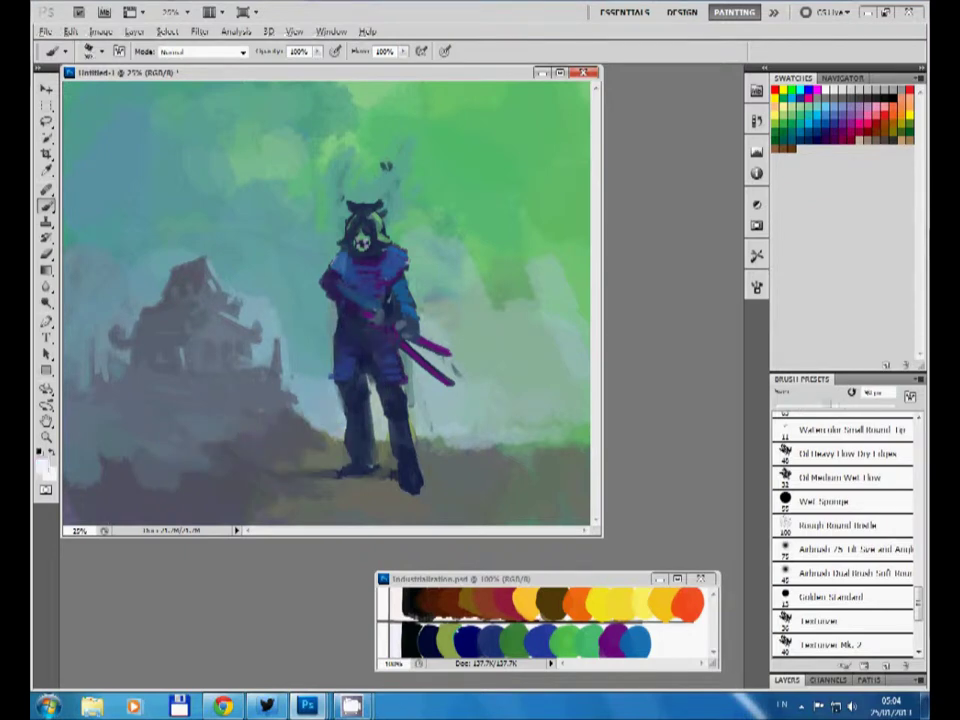
Step: Cover the ground left of the samurai's legs with bluish-grey mist
{"action": "left_click_drag", "start_coordinate": [300, 408], "coordinate": [342, 432]}
{"action": "key", "text": "bracketleft"}
{"action": "key", "text": "bracketright"}
{"action": "left_click_drag", "start_coordinate": [311, 375], "coordinate": [330, 410]}
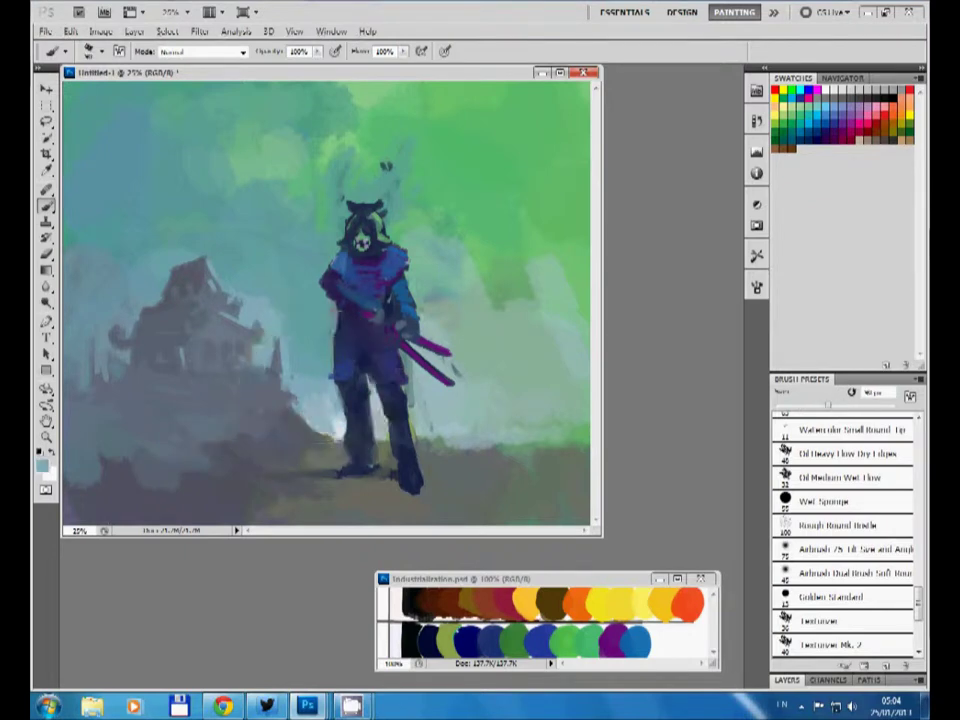
Step: Smooth the dark green strokes at the sky's right edge with a brush about 175 px wide
{"action": "key", "text": "bracketright"}
{"action": "key", "text": "bracketright"}
{"action": "key", "text": "bracketright"}
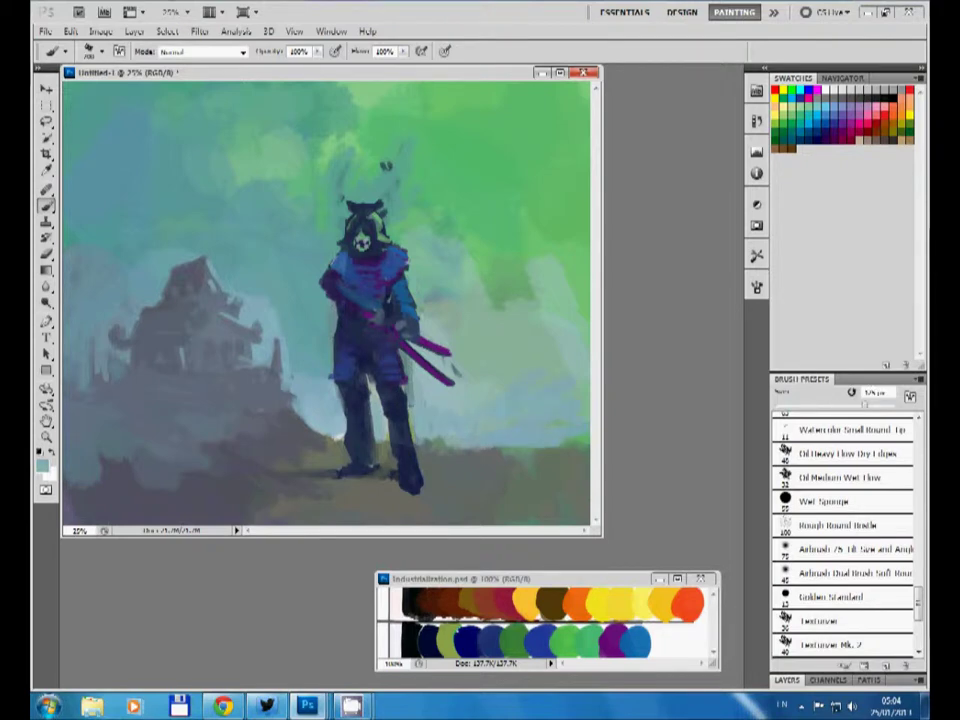
{"action": "key", "text": "bracketright"}
{"action": "left_click_drag", "start_coordinate": [555, 240], "coordinate": [560, 300]}
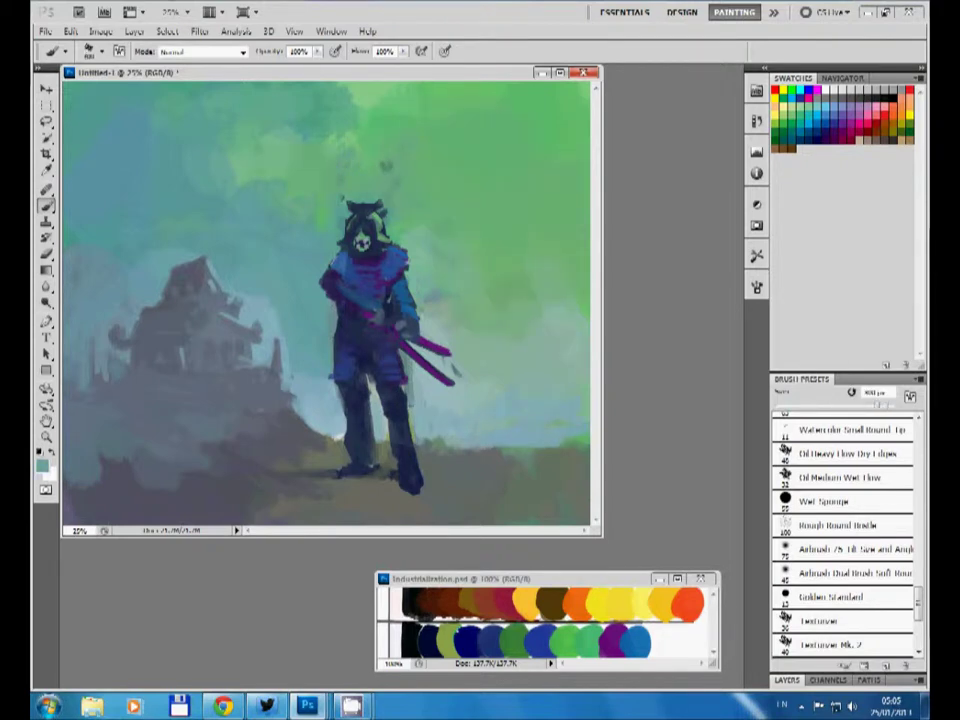
Step: Paint dark strokes around the head and a light blue-grey stroke across the helmet top
{"action": "left_click", "coordinate": [375, 205], "text": "alt"}
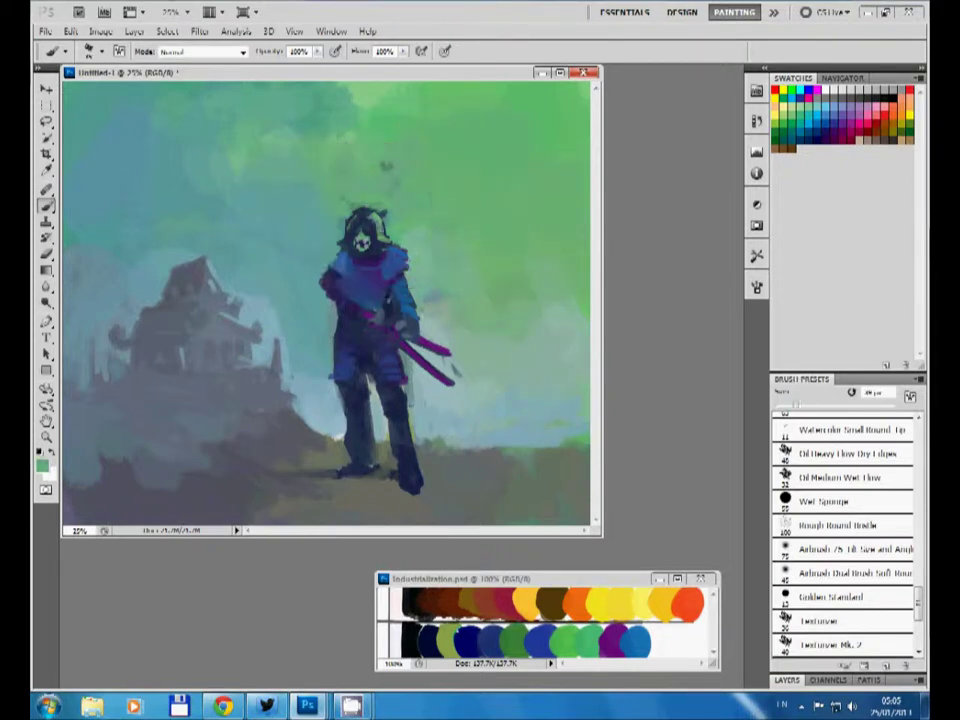
{"action": "mouse_move", "coordinate": [385, 222]}
{"action": "left_mouse_down"}
{"action": "mouse_move", "coordinate": [345, 242]}
{"action": "mouse_move", "coordinate": [392, 215]}
{"action": "mouse_move", "coordinate": [374, 209]}
{"action": "left_mouse_up"}
{"action": "left_click", "coordinate": [428, 330], "text": "alt"}
{"action": "left_click", "coordinate": [360, 212], "text": "alt"}
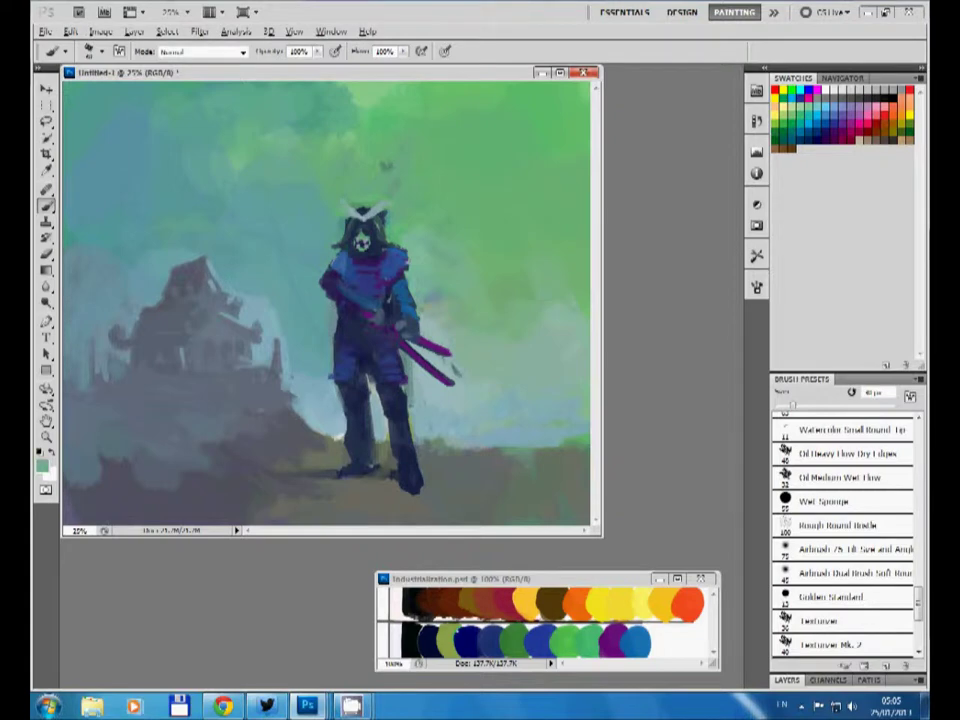
Step: Try teal, green and near-white paint colours and enlarge the brush to 40 px
{"action": "left_click", "coordinate": [265, 161], "text": "alt"}
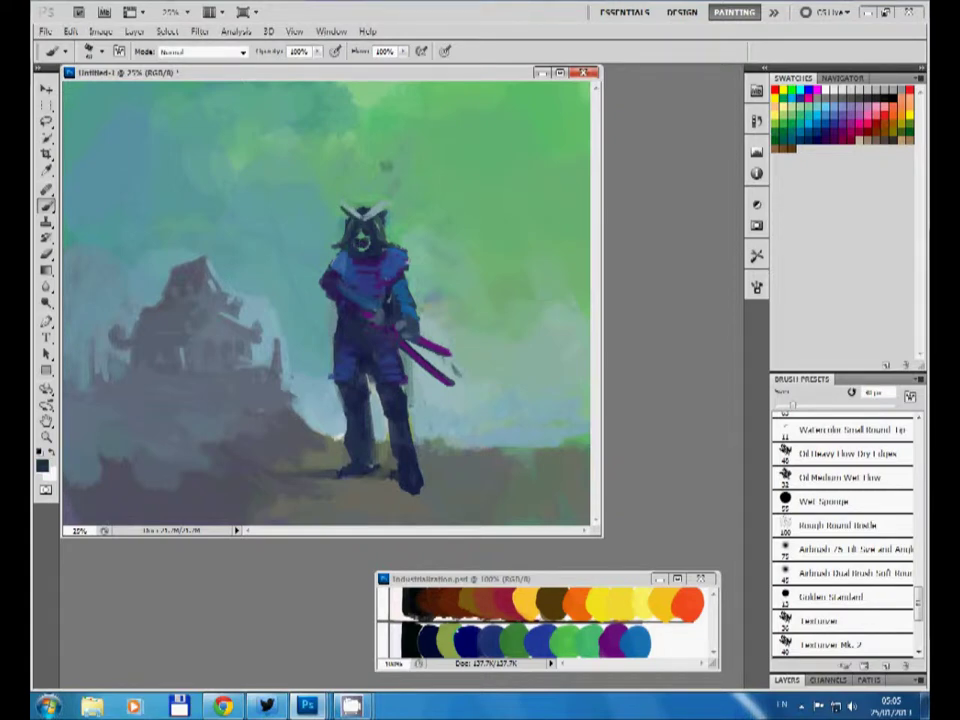
{"action": "left_click", "coordinate": [385, 165], "text": "alt"}
{"action": "left_click", "coordinate": [385, 165], "text": "alt"}
{"action": "left_click", "coordinate": [385, 165], "text": "alt"}
{"action": "left_click", "coordinate": [385, 166], "text": "alt"}
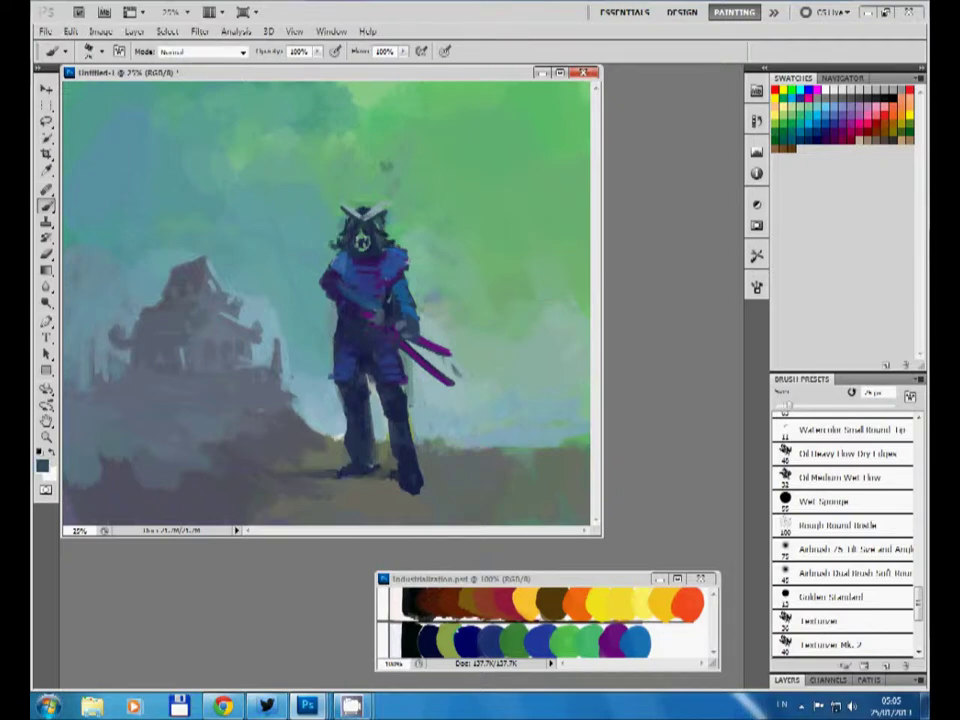
{"action": "left_click", "coordinate": [385, 165], "text": "alt"}
{"action": "key", "text": "bracketright"}
{"action": "key", "text": "bracketright"}
{"action": "key", "text": "bracketright"}
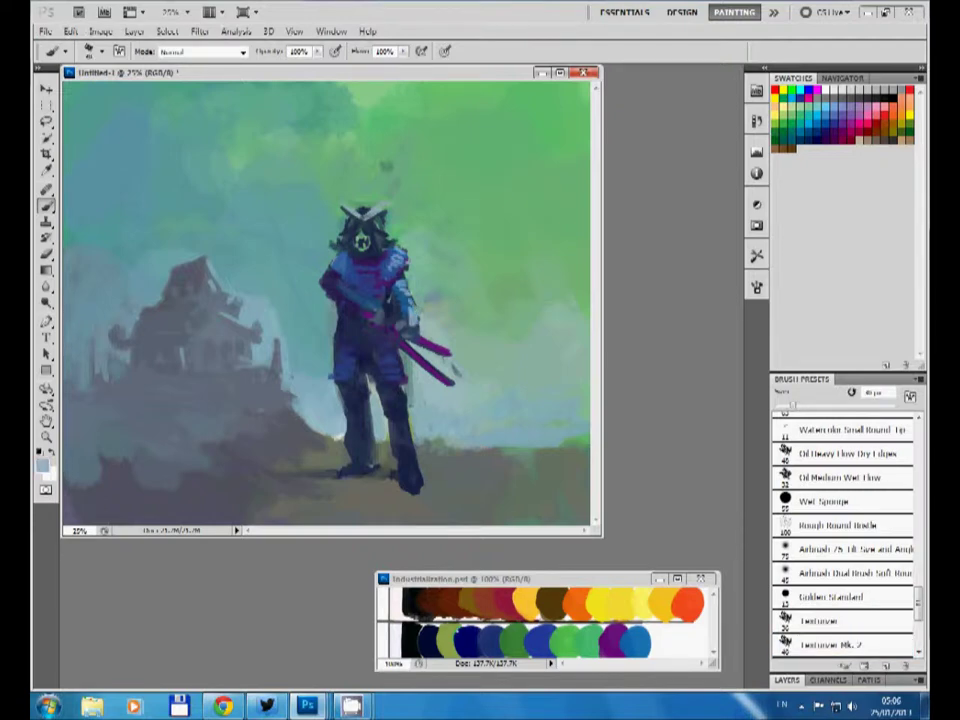
Step: Sample the sash and sword purples and pick near-white, navy and light tones for the armour plates
{"action": "left_click", "coordinate": [415, 305], "text": "alt"}
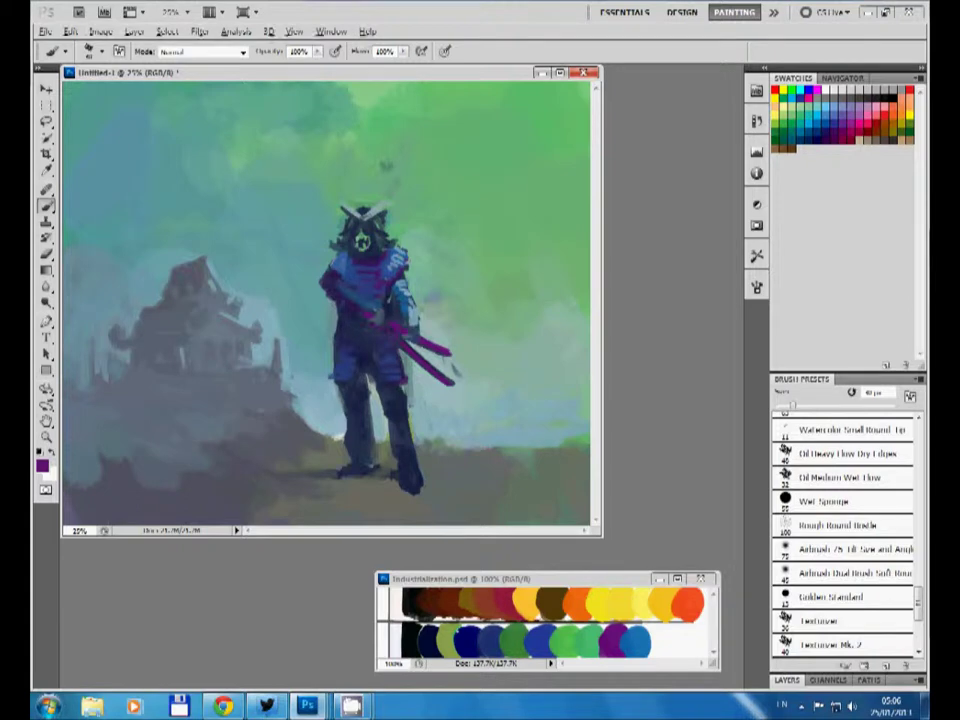
{"action": "left_click", "coordinate": [385, 165], "text": "alt"}
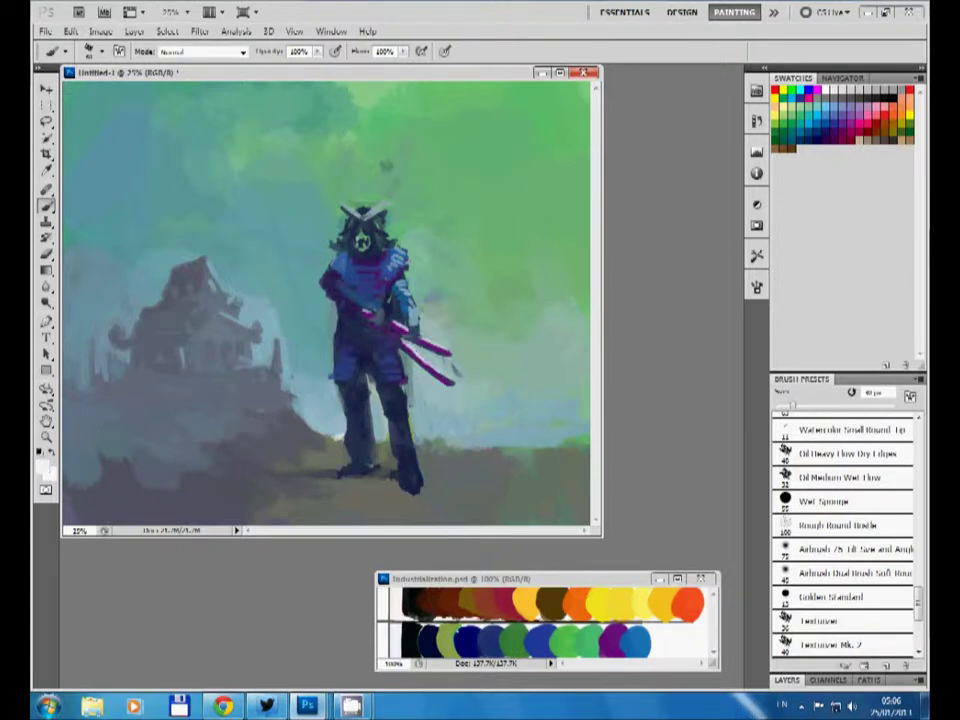
{"action": "left_click", "coordinate": [293, 236], "text": "alt"}
{"action": "left_click", "coordinate": [297, 256], "text": "alt"}
{"action": "left_click", "coordinate": [411, 349], "text": "alt"}
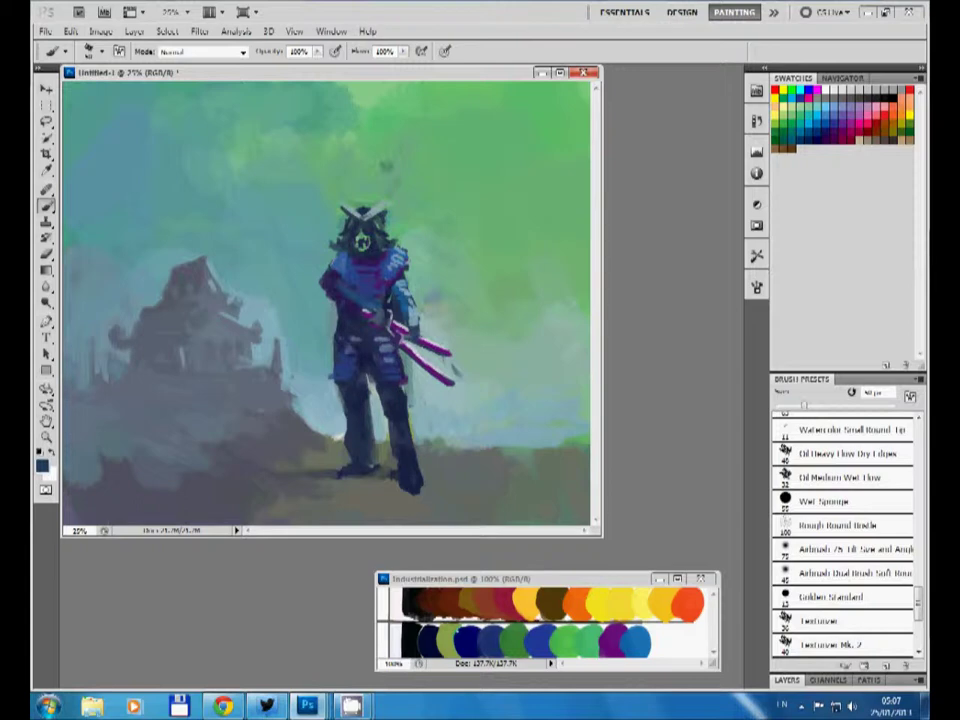
Step: Stamp a row of dark and light teal trees along the horizon right of the samurai
{"action": "left_click", "coordinate": [840, 644]}
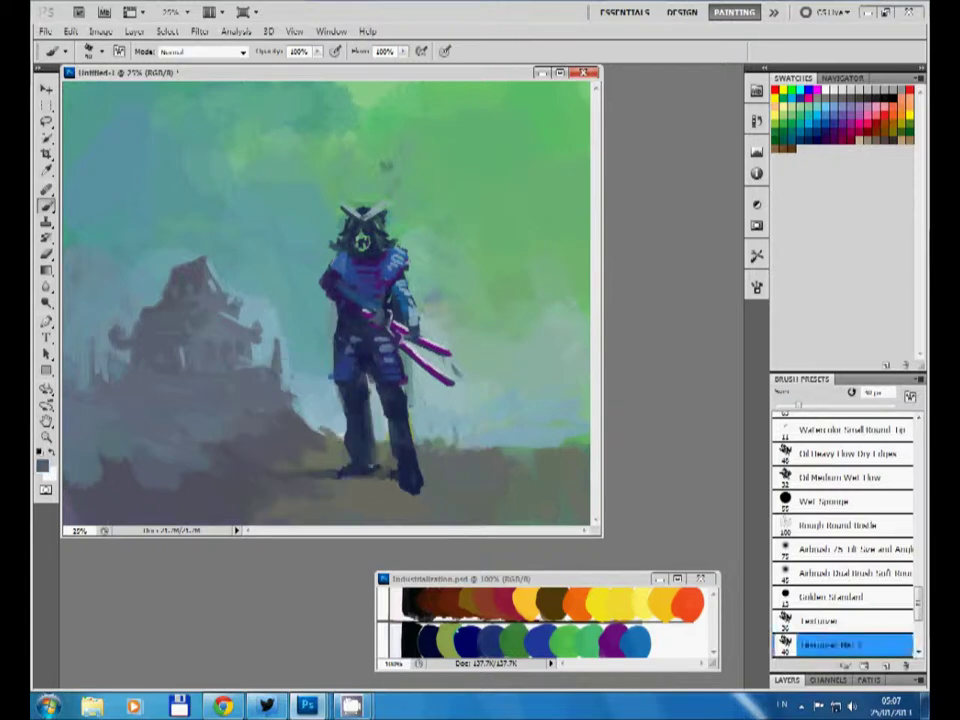
{"action": "left_click", "coordinate": [454, 430]}
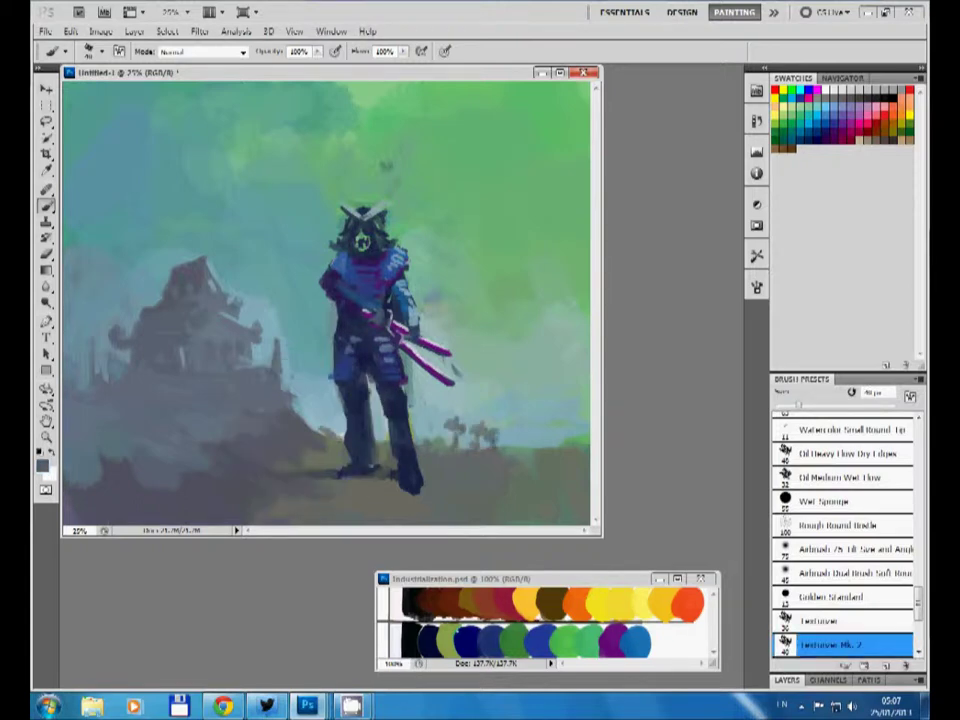
{"action": "key", "text": "bracketright"}
{"action": "left_click_drag", "start_coordinate": [425, 432], "coordinate": [515, 432]}
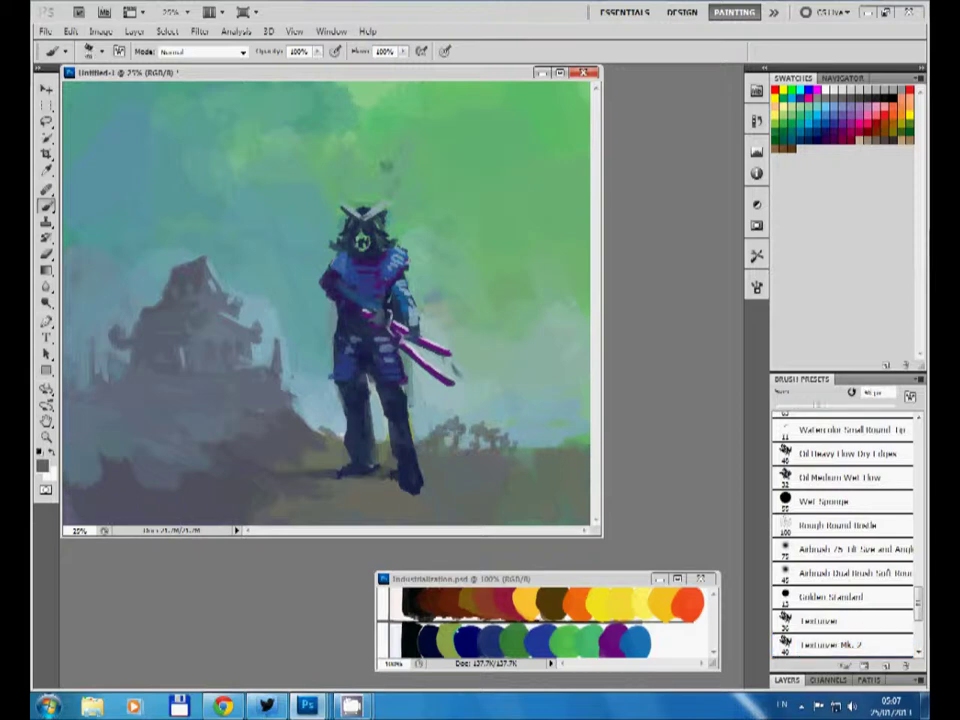
{"action": "left_click", "coordinate": [384, 238], "text": "alt"}
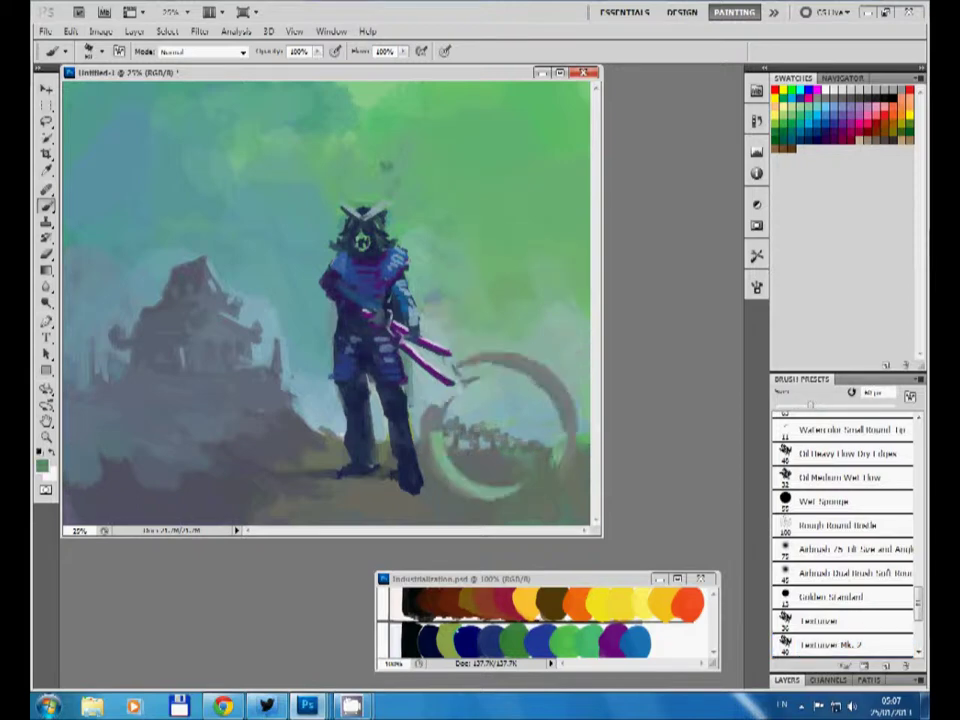
{"action": "left_click_drag", "start_coordinate": [430, 430], "coordinate": [570, 432]}
{"action": "left_click", "coordinate": [452, 456]}
Step: Repaint the sky in lighter green with broad strokes and soften the background right of the samurai
{"action": "key", "text": "bracketright"}
{"action": "key", "text": "bracketright"}
{"action": "key", "text": "bracketright"}
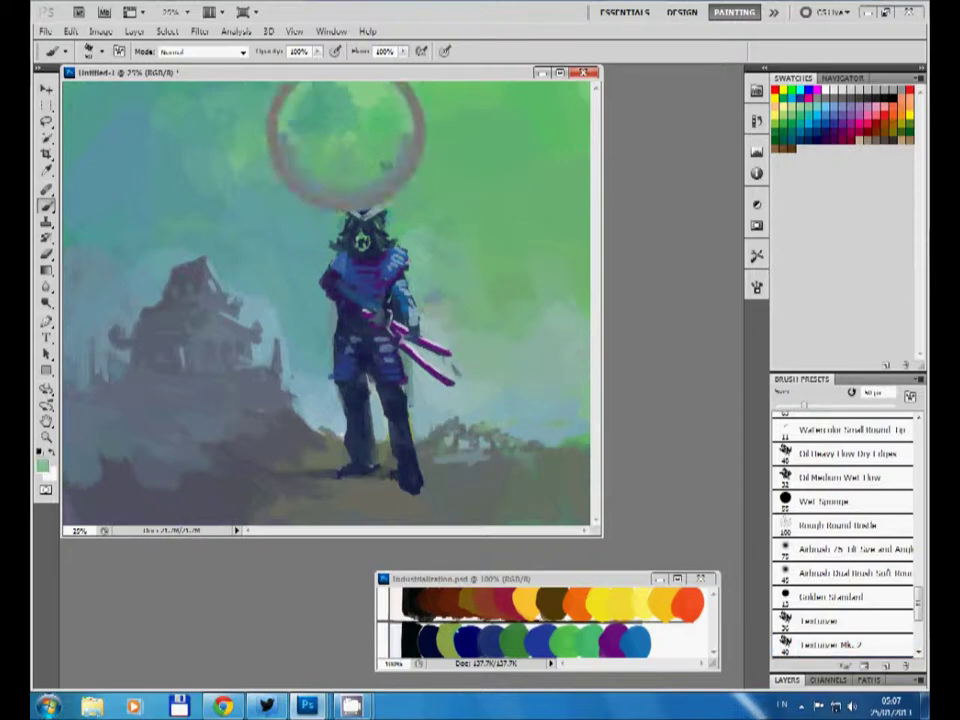
{"action": "left_click_drag", "start_coordinate": [354, 129], "coordinate": [410, 100]}
{"action": "left_click_drag", "start_coordinate": [150, 105], "coordinate": [250, 115]}
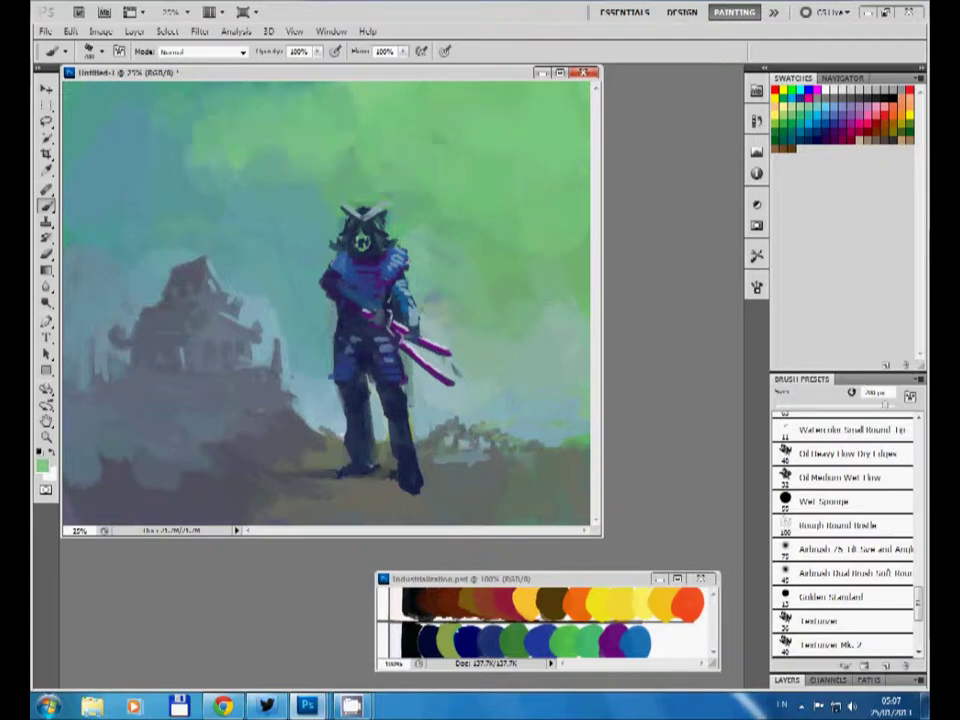
{"action": "left_click_drag", "start_coordinate": [170, 115], "coordinate": [290, 100]}
{"action": "left_click_drag", "start_coordinate": [440, 300], "coordinate": [460, 400]}
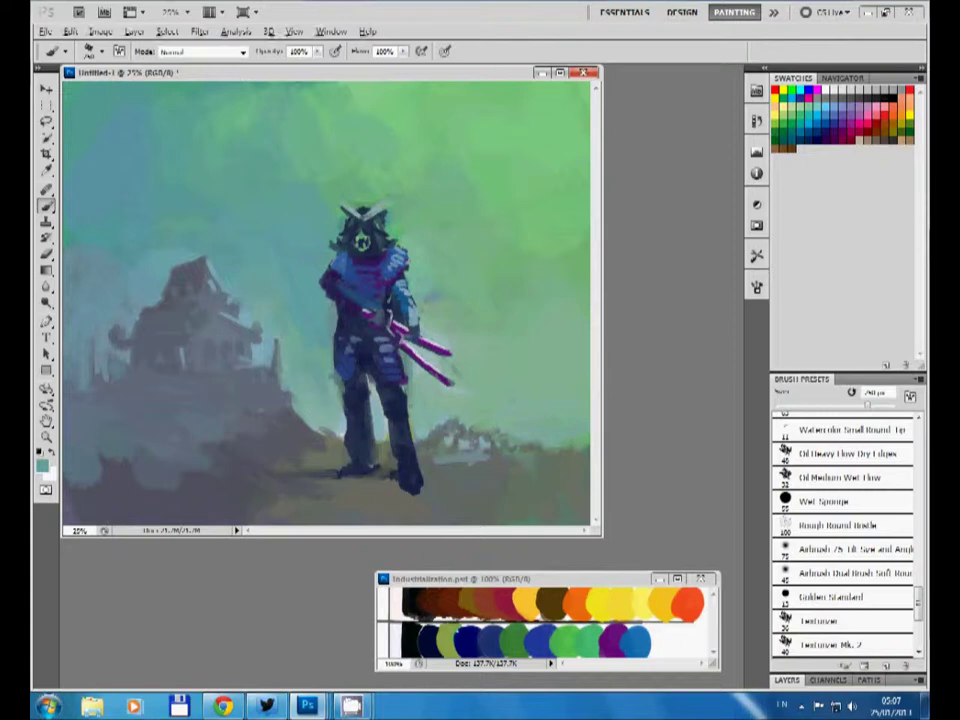
{"action": "key", "text": "bracketleft"}
{"action": "key", "text": "bracketleft"}
{"action": "key", "text": "bracketleft"}
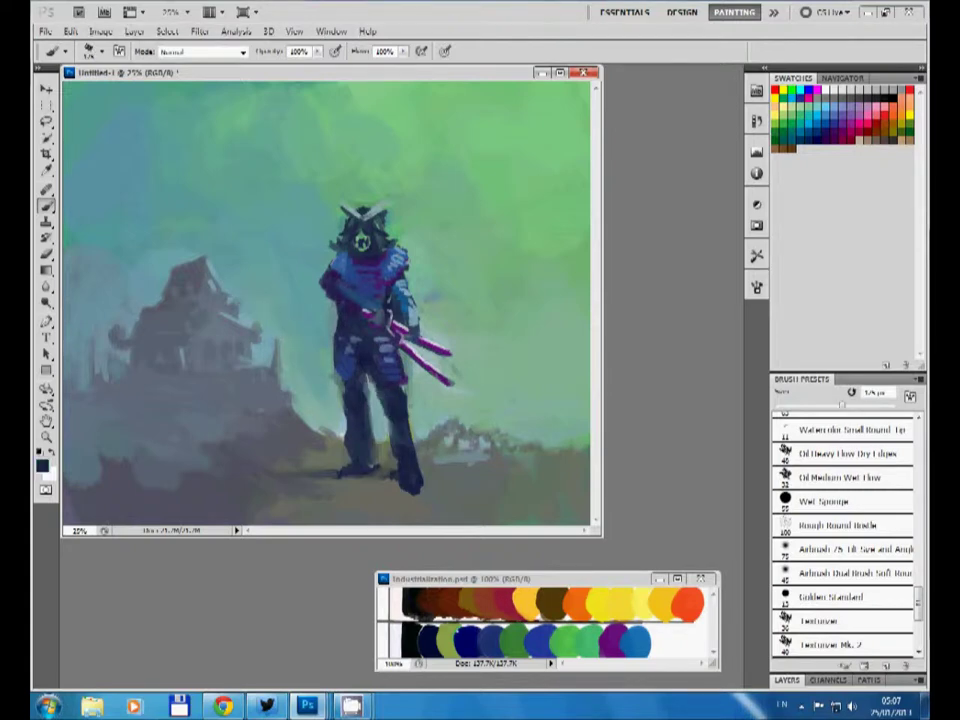
Step: Dab pale paint and a green glow on the samurai's shoulder, ending on the pale green-white colour
{"action": "left_click", "coordinate": [400, 245], "text": "alt"}
{"action": "key", "text": "bracketright"}
{"action": "key", "text": "bracketright"}
{"action": "key", "text": "bracketright"}
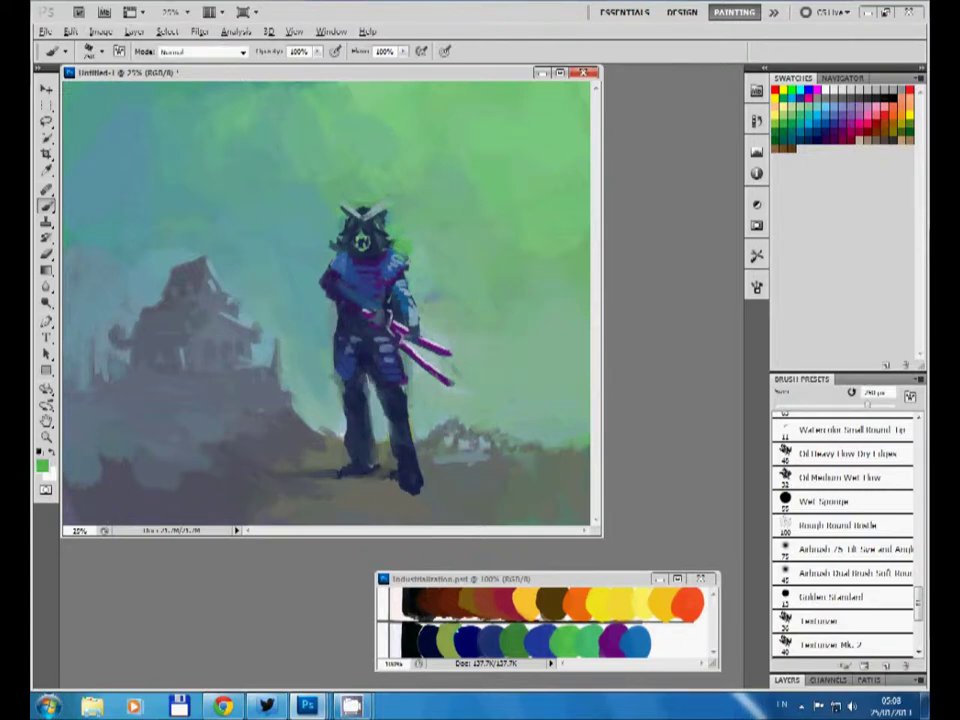
{"action": "key", "text": "bracketleft"}
{"action": "key", "text": "bracketleft"}
{"action": "key", "text": "bracketleft"}
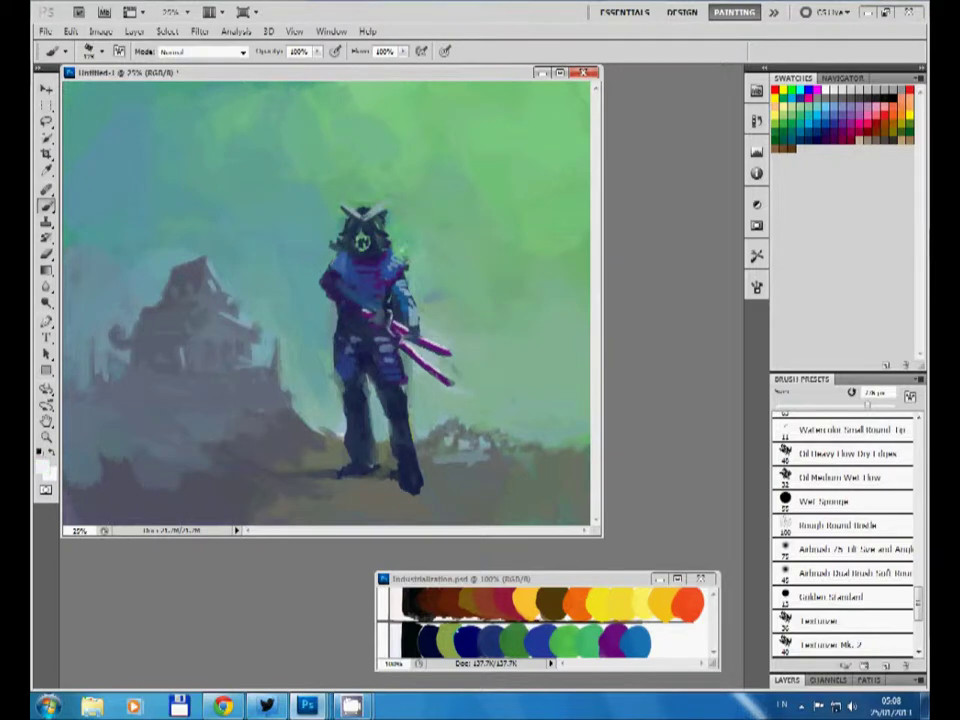
{"action": "left_click", "coordinate": [400, 248]}
{"action": "left_click", "coordinate": [395, 243], "text": "alt"}
{"action": "left_click", "coordinate": [398, 248]}
{"action": "key", "text": "x"}
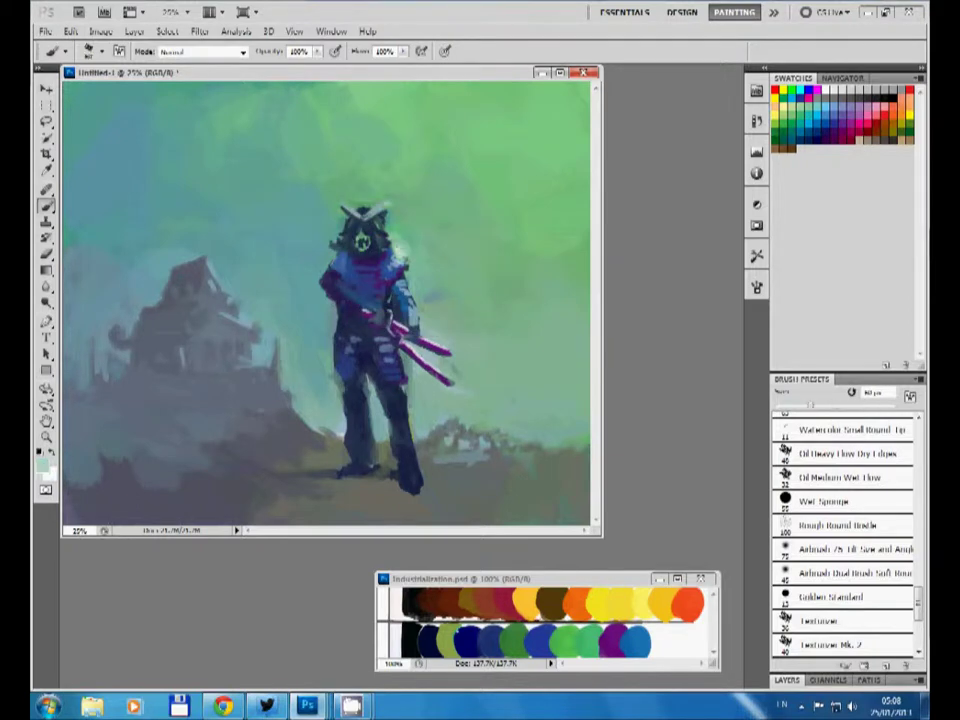
{"action": "key", "text": "x"}
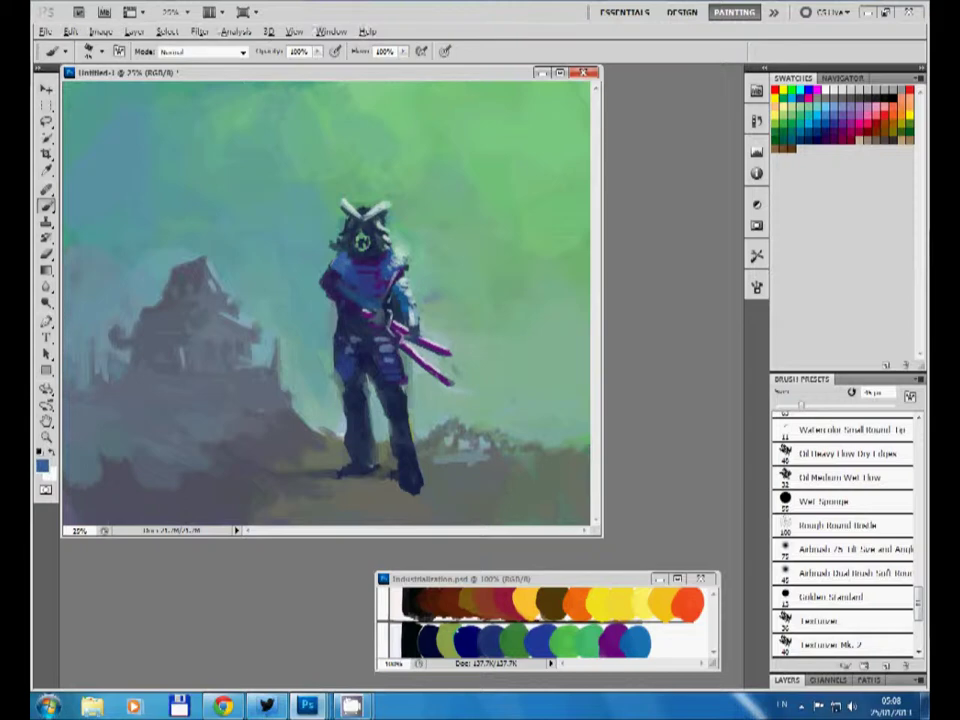
{"action": "key", "text": "x"}
{"action": "key", "text": "x"}
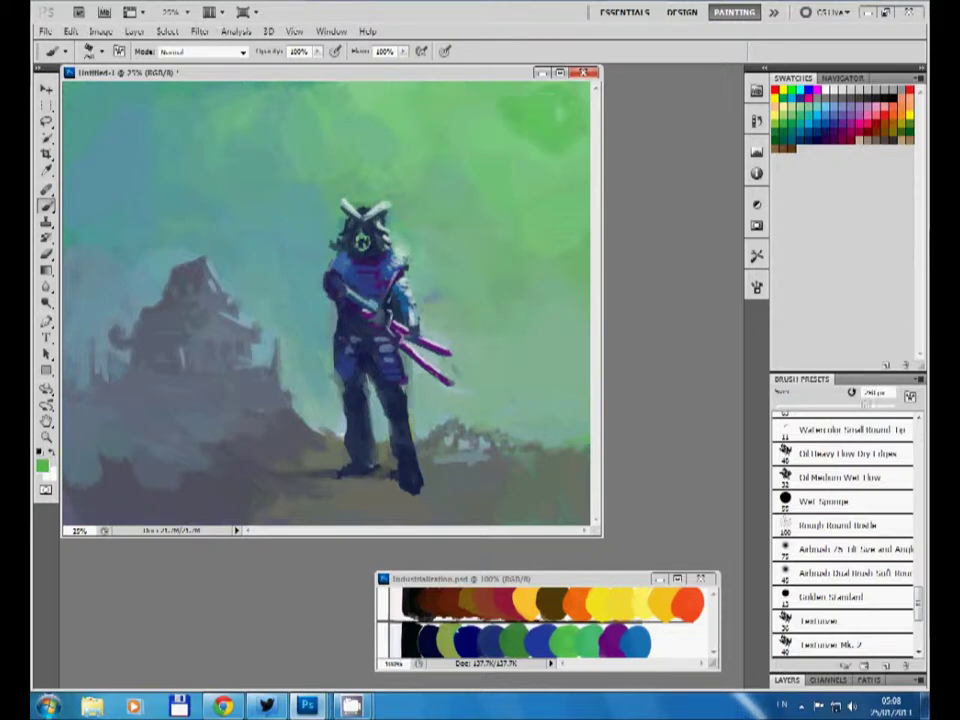
Step: Sweep pale green-white and brighter white cloud strokes across the upper-right sky
{"action": "key", "text": "x"}
{"action": "left_click_drag", "start_coordinate": [532, 118], "coordinate": [556, 112]}
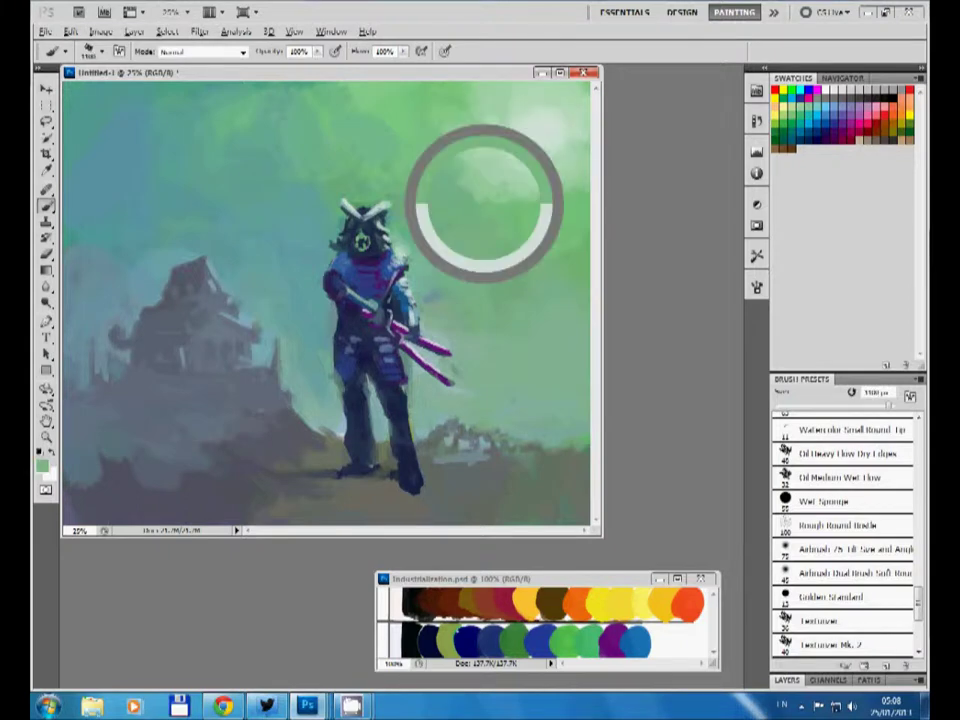
{"action": "left_click_drag", "start_coordinate": [500, 190], "coordinate": [560, 120]}
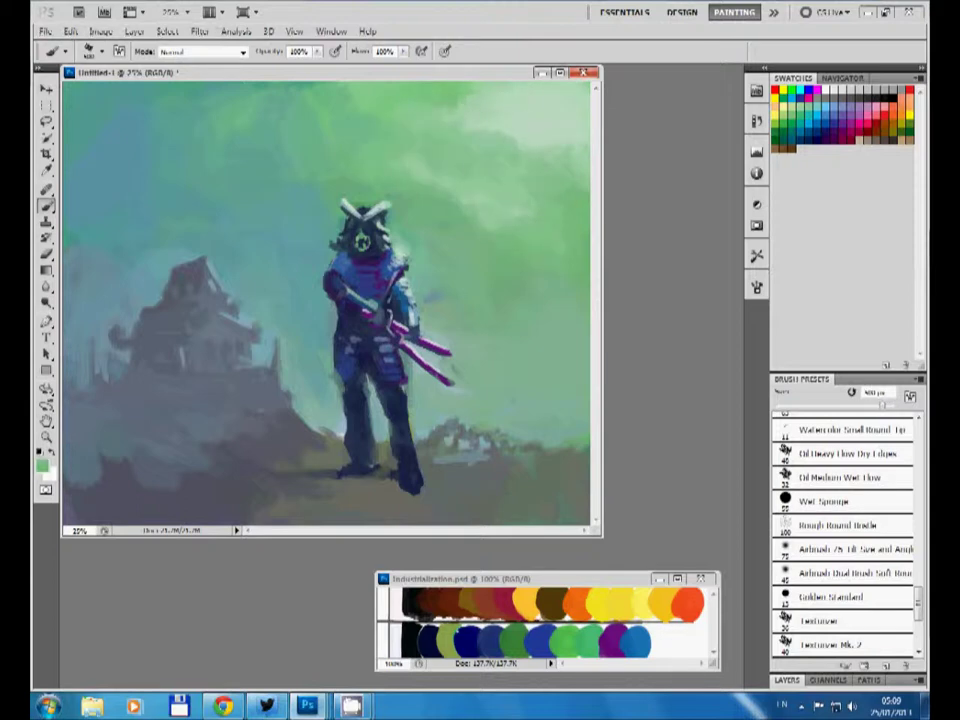
{"action": "left_click_drag", "start_coordinate": [498, 138], "coordinate": [548, 140]}
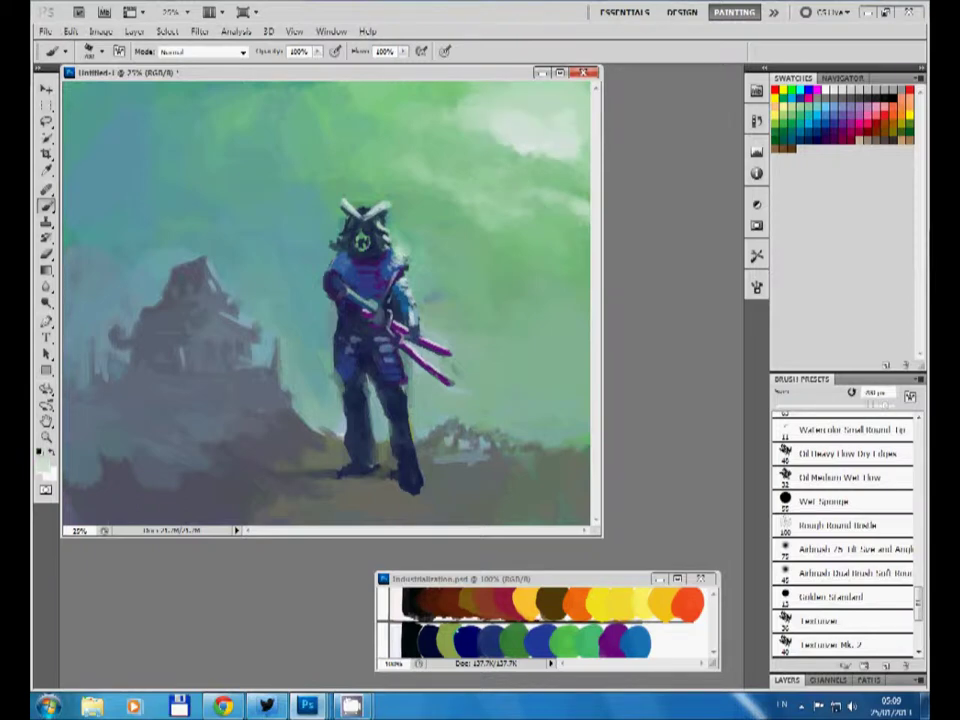
{"action": "key", "text": "bracketleft"}
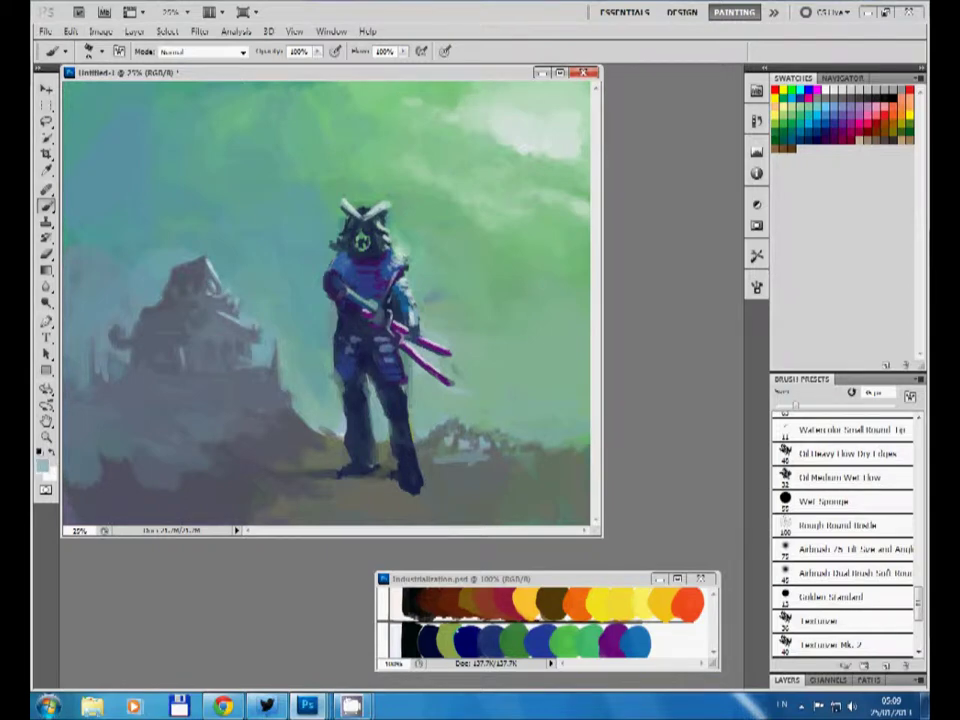
{"action": "left_click", "coordinate": [225, 338], "text": "alt"}
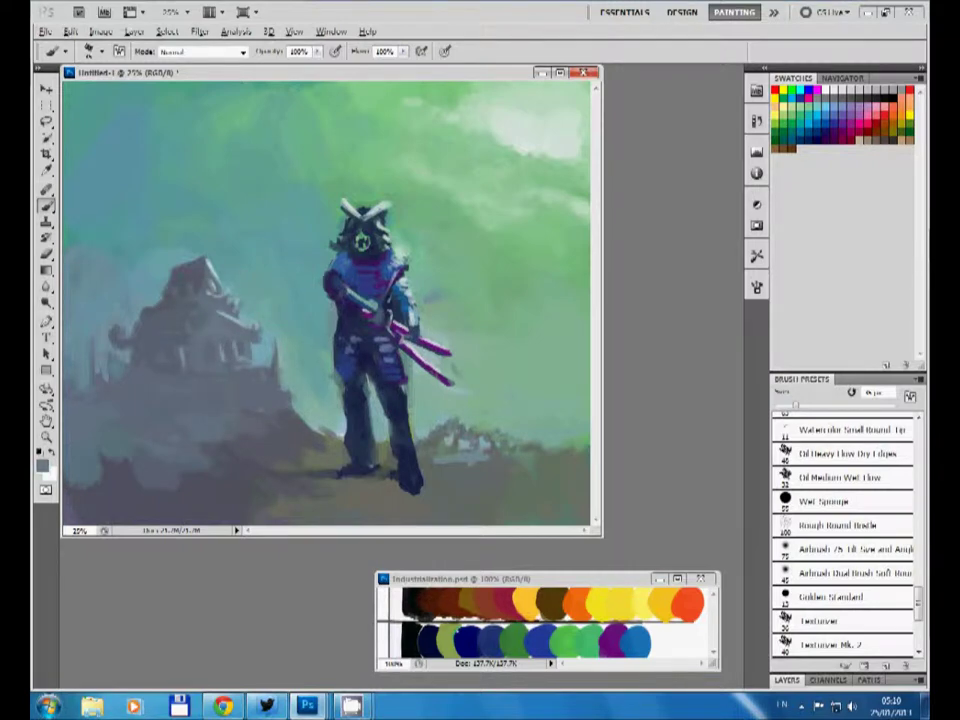
Step: Using teal shades, darken the ground left of the samurai's feet and soften the hill below the castle
{"action": "left_click", "coordinate": [163, 252], "text": "alt"}
{"action": "left_click", "coordinate": [157, 229], "text": "alt"}
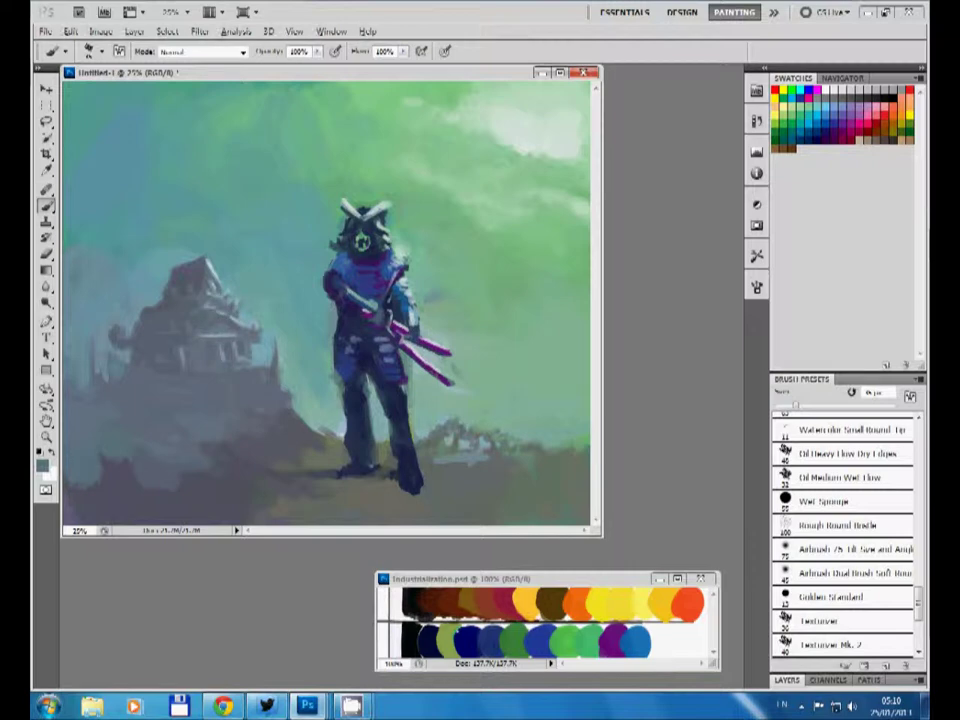
{"action": "key", "text": "d"}
{"action": "key", "text": "x"}
{"action": "key", "text": "x"}
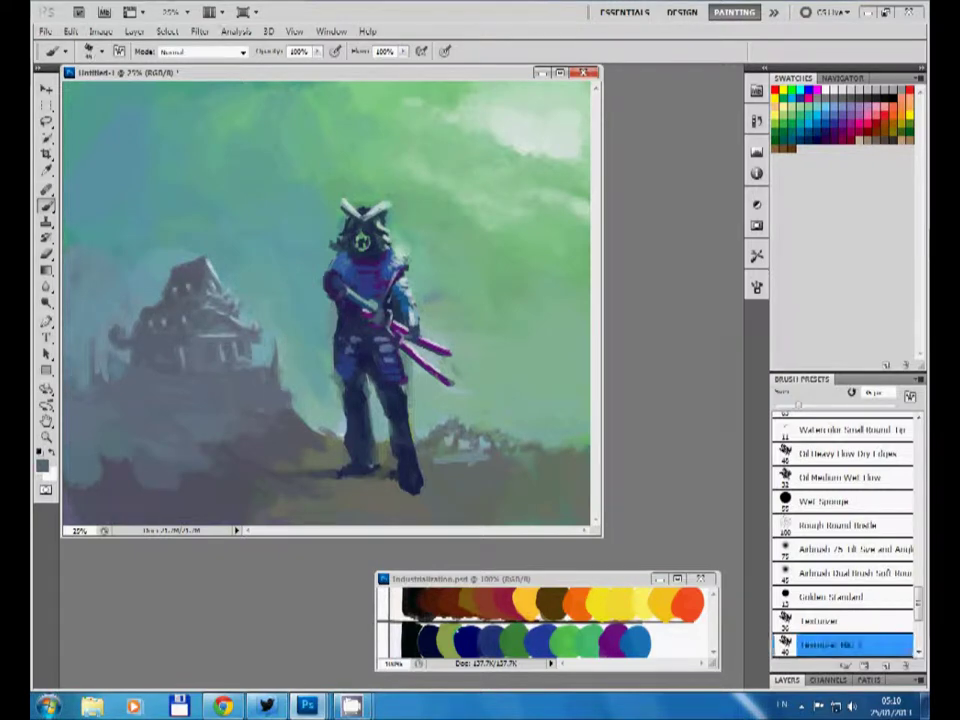
{"action": "left_click_drag", "start_coordinate": [270, 470], "coordinate": [340, 445]}
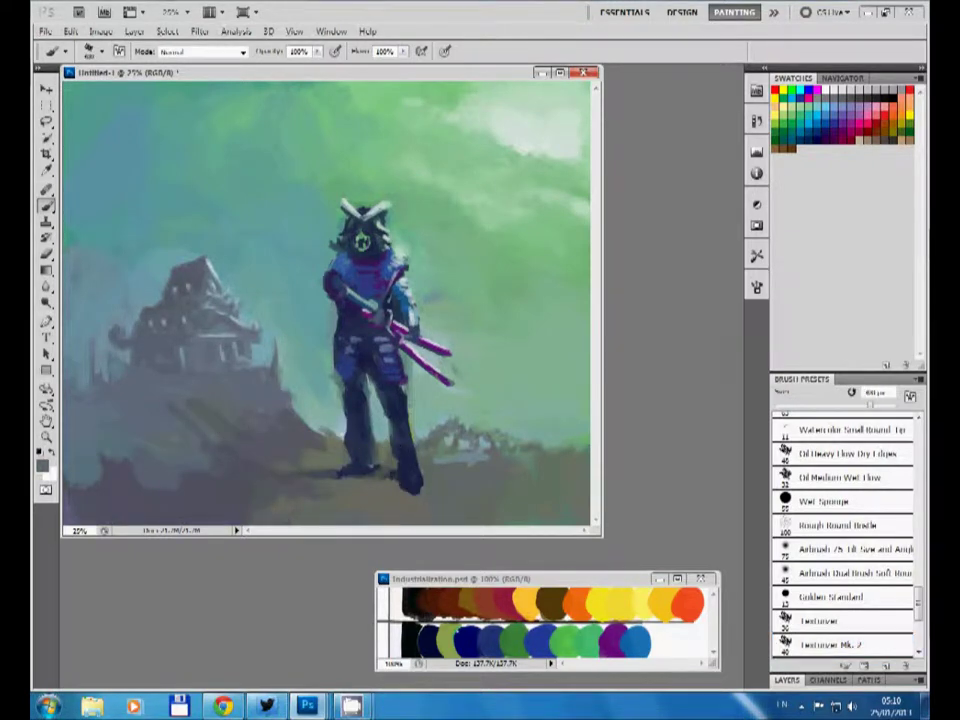
{"action": "left_click_drag", "start_coordinate": [160, 455], "coordinate": [210, 410]}
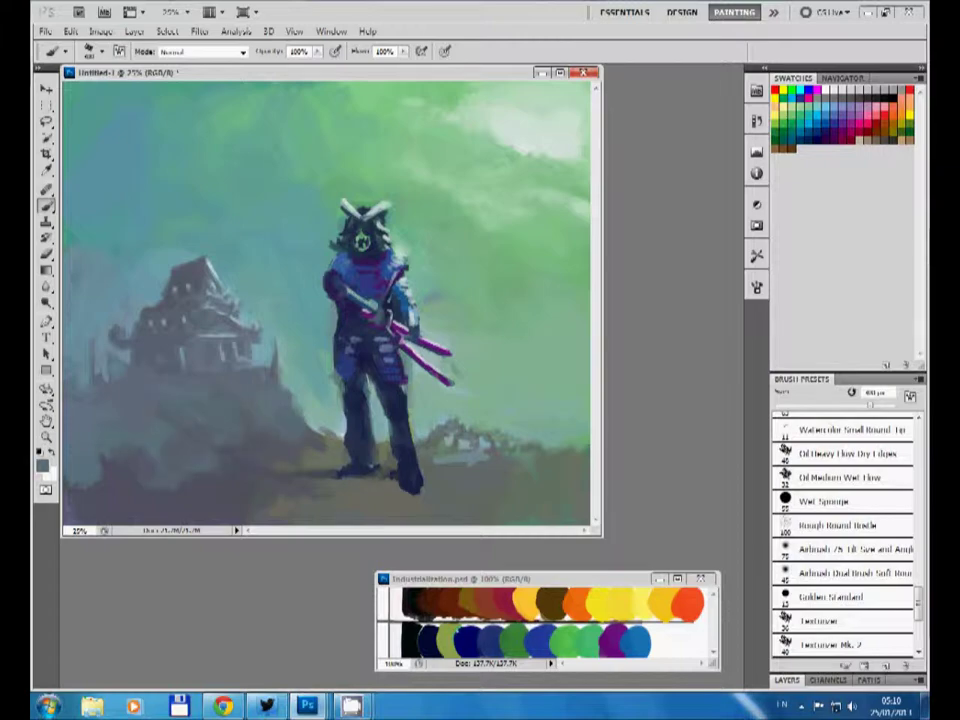